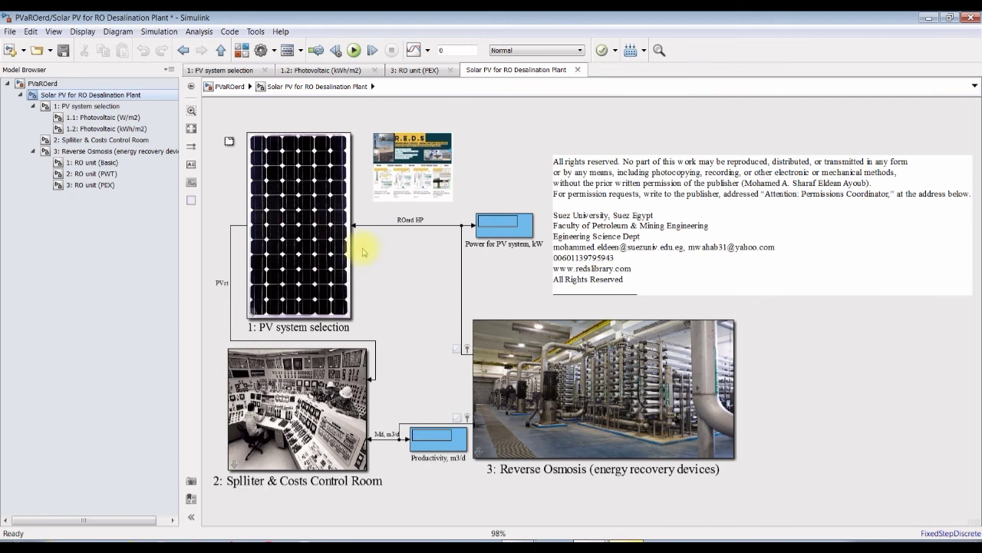
left_click(606, 396)
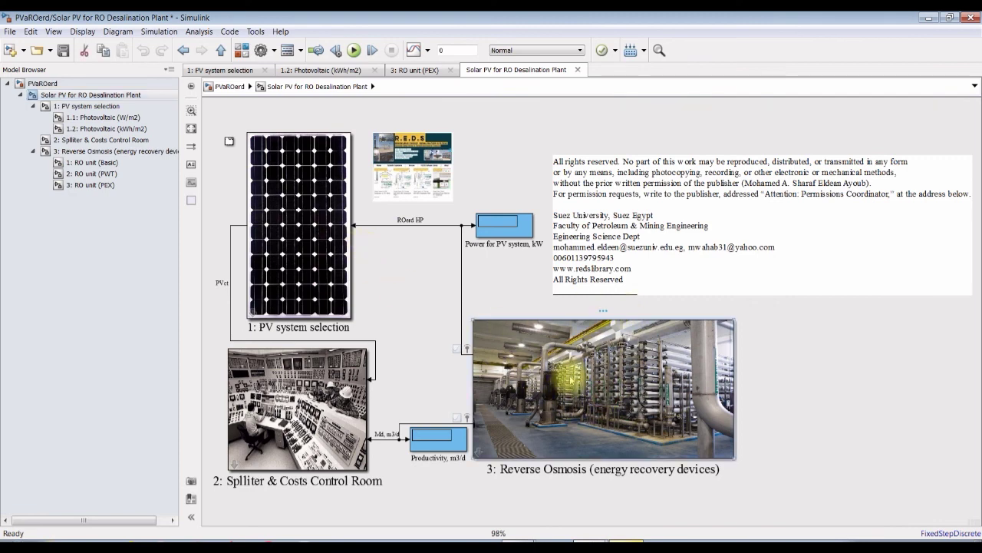
left_click(327, 204)
left_click(303, 421)
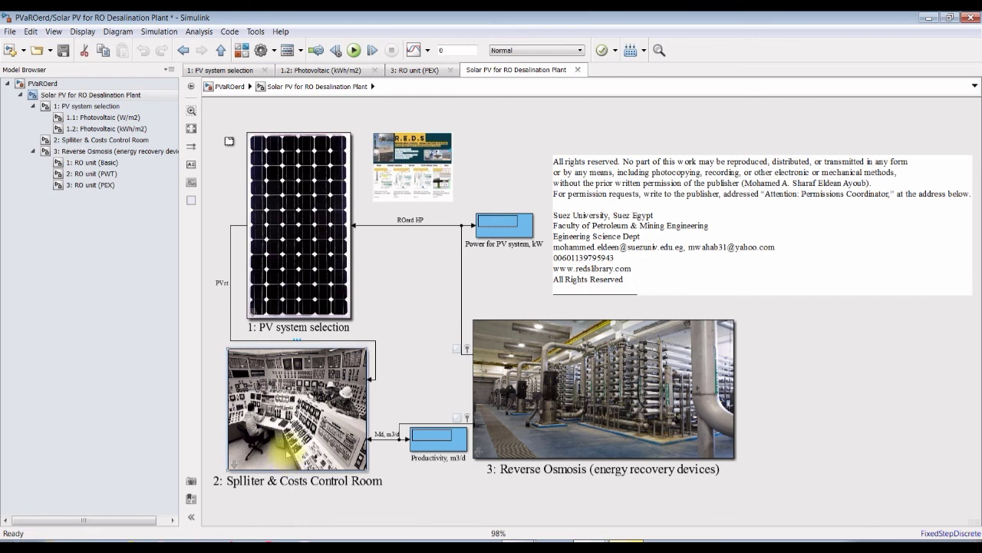
Open the Reverse Osmosis block's parameters and review the RO plant types, keeping RO Basic Configuration.
double_click(577, 354)
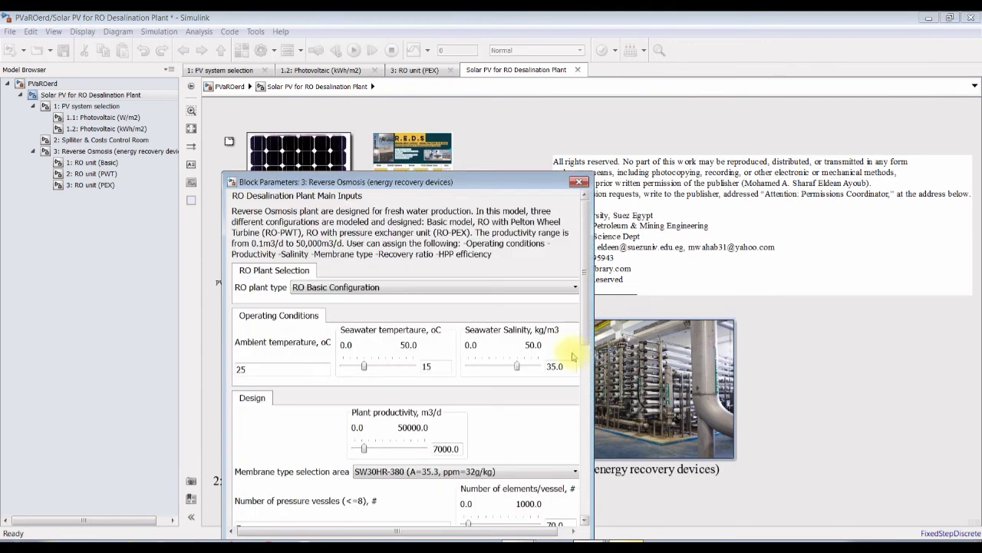
left_click_drag(486, 185, 527, 63)
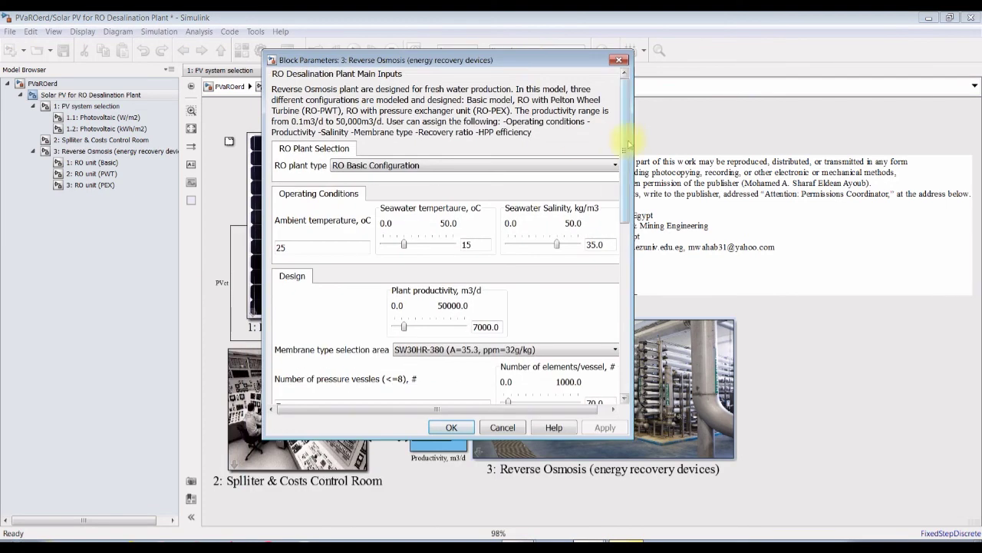
left_click_drag(630, 140, 766, 129)
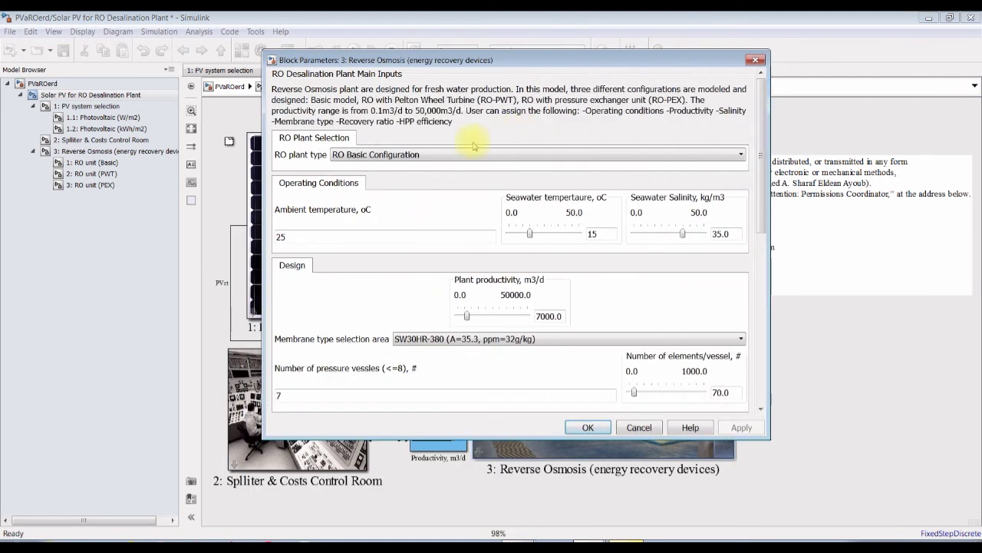
left_click(452, 153)
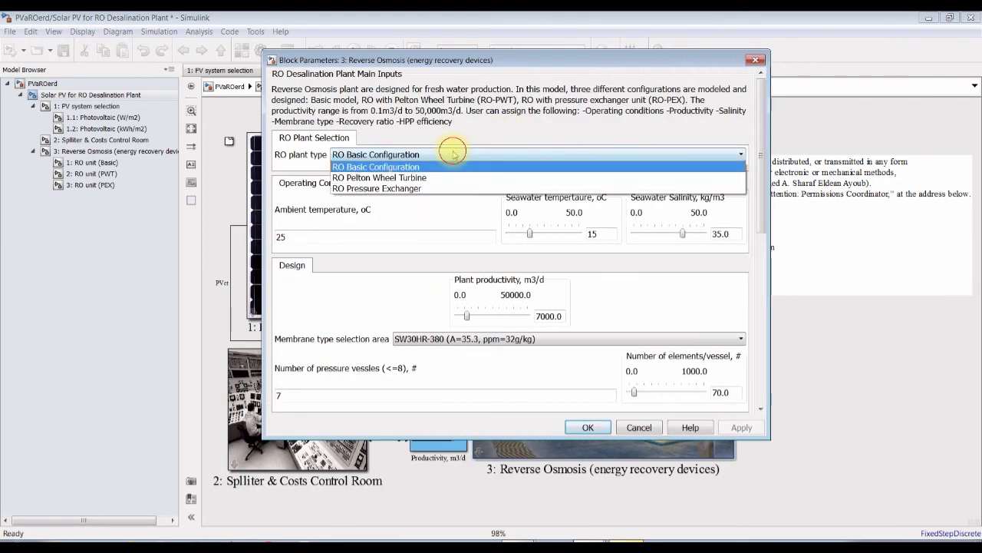
left_click(404, 166)
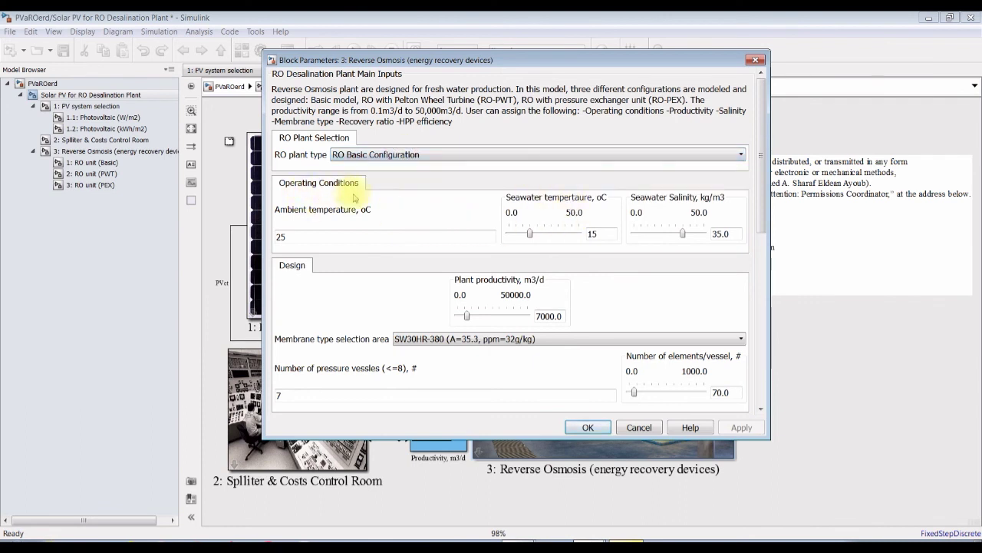
Review the design, performance, PWT and PEX inputs, keep the SW30HR-380 membrane, and accept the Reverse Osmosis parameters.
left_click_drag(764, 190, 735, 221)
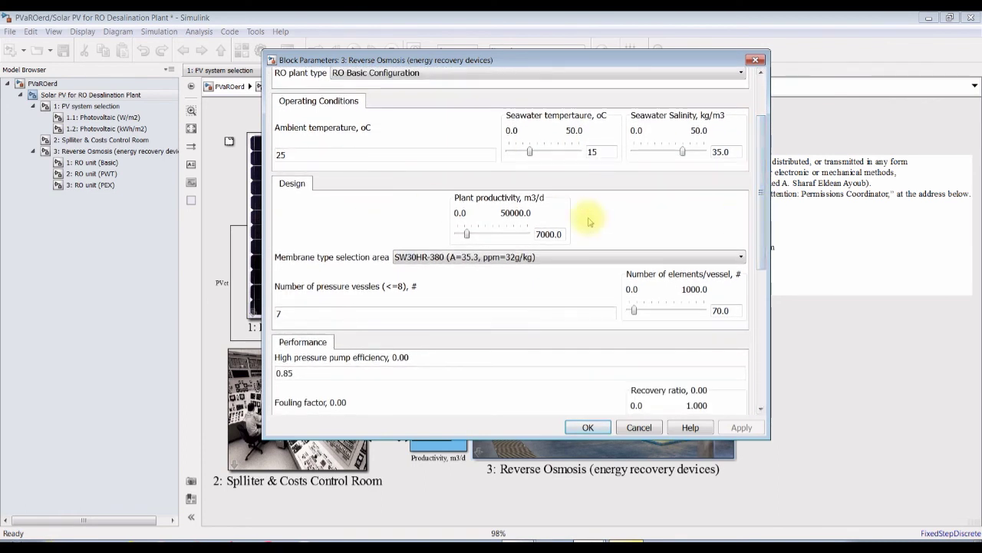
left_click(554, 261)
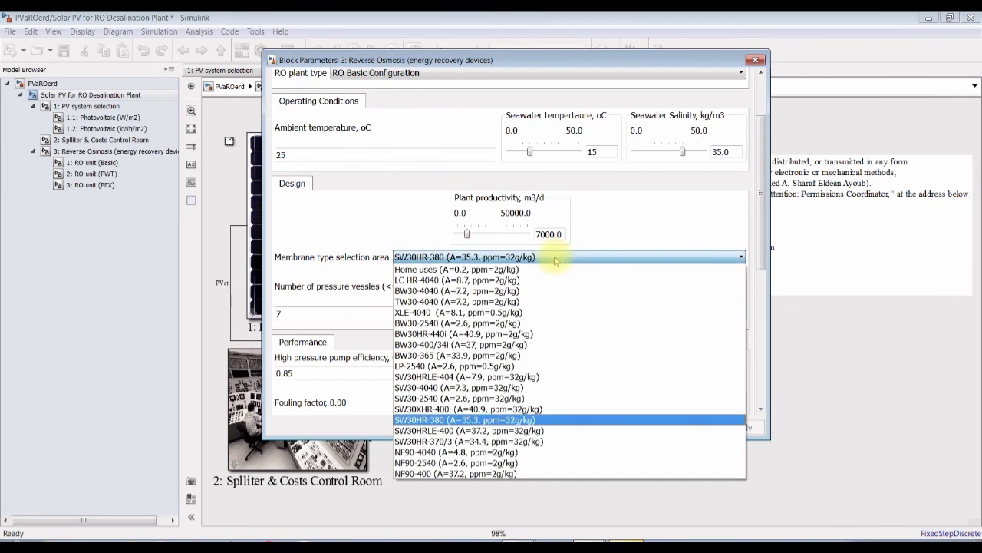
left_click(410, 419)
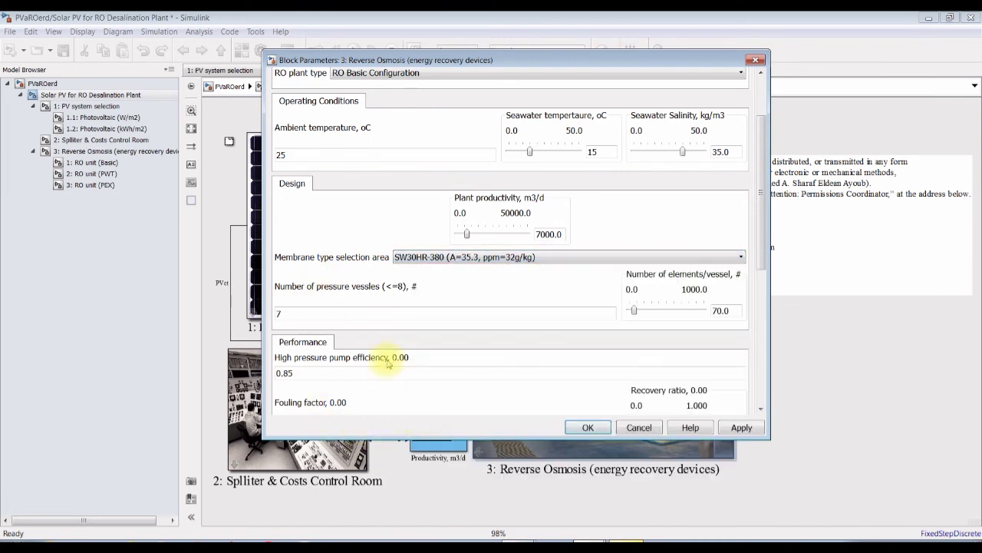
left_click_drag(758, 215, 756, 304)
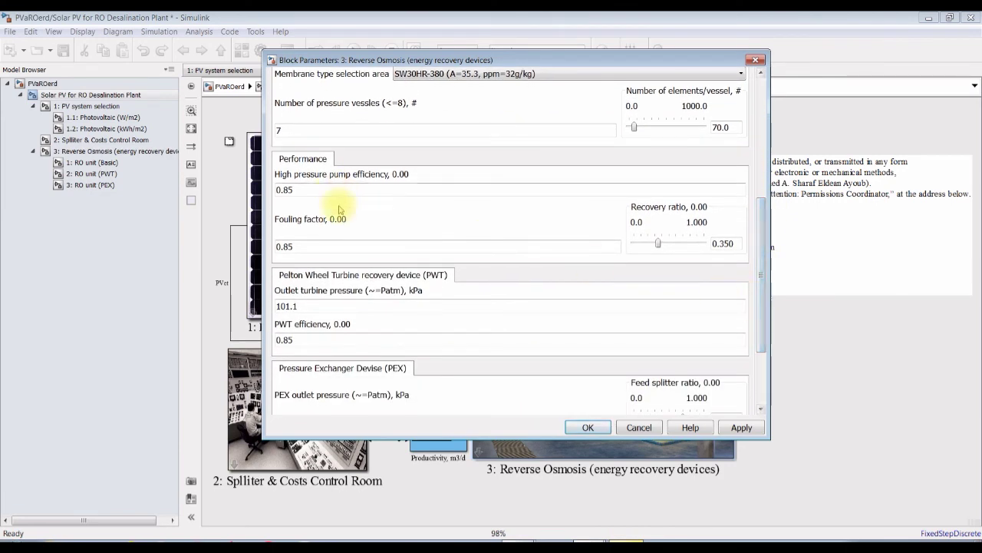
left_click_drag(762, 286, 762, 332)
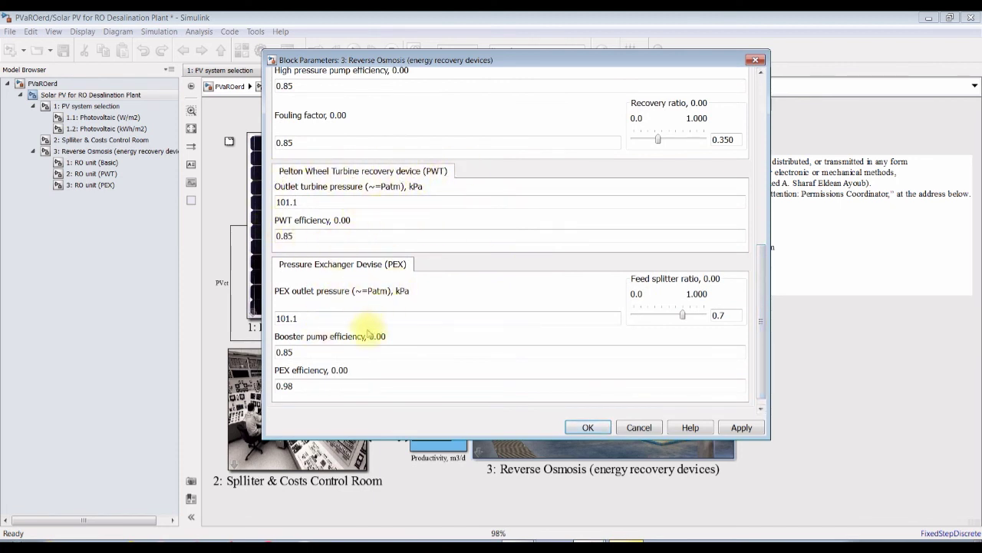
left_click(587, 427)
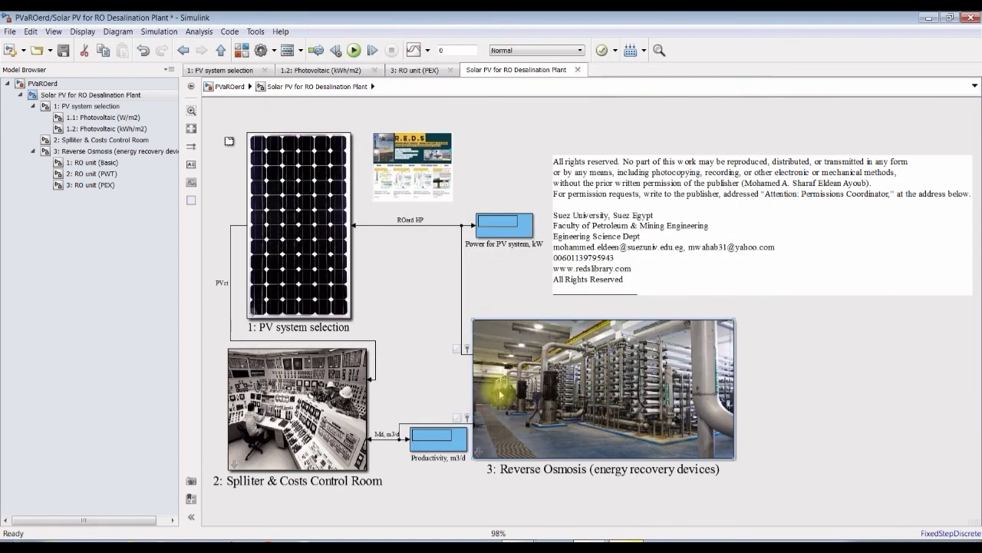
Review the PV system selection block's solar radiation options, trying kWh/m2 and applying W/m2 as the final choice.
double_click(311, 206)
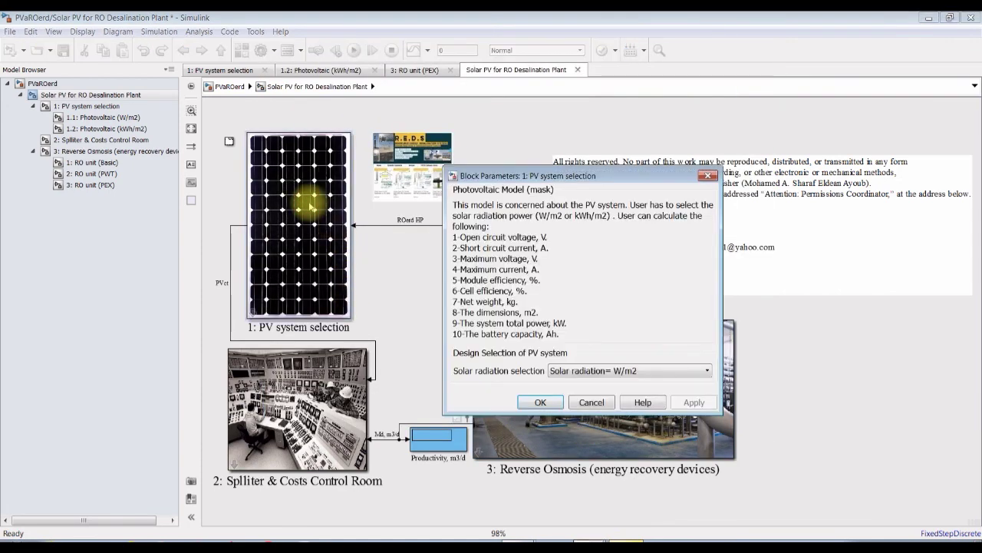
left_click(621, 372)
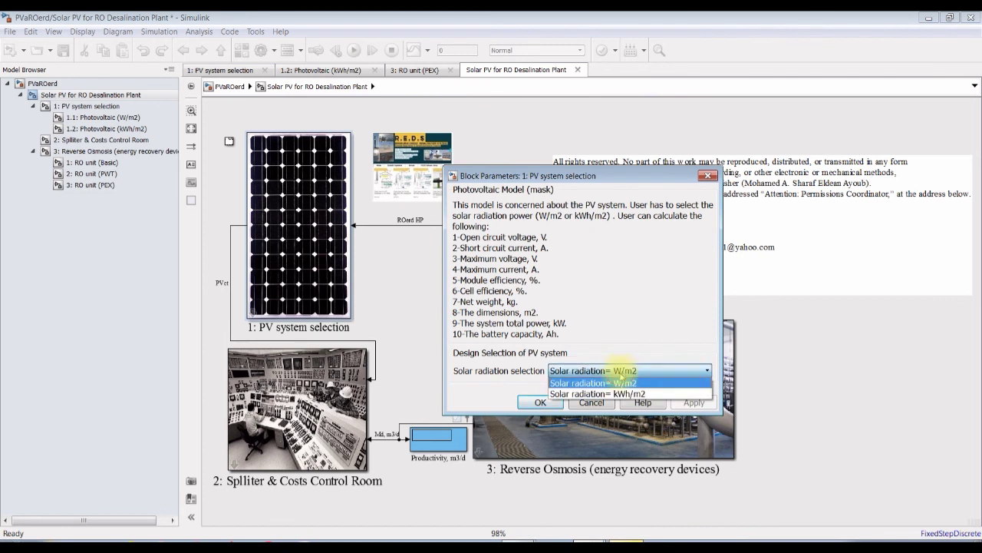
left_click(618, 393)
left_click(635, 370)
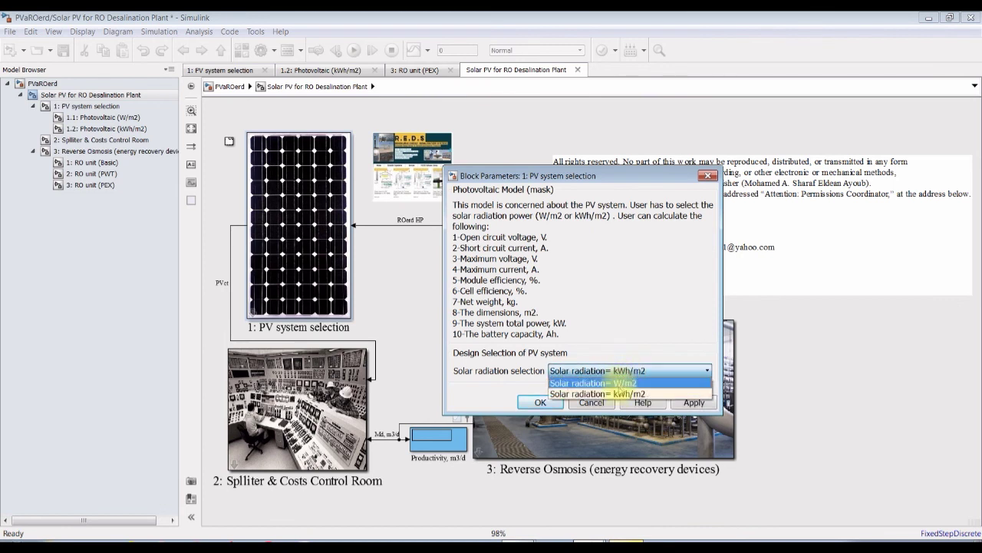
left_click(626, 394)
left_click(624, 371)
left_click(614, 383)
left_click(688, 401)
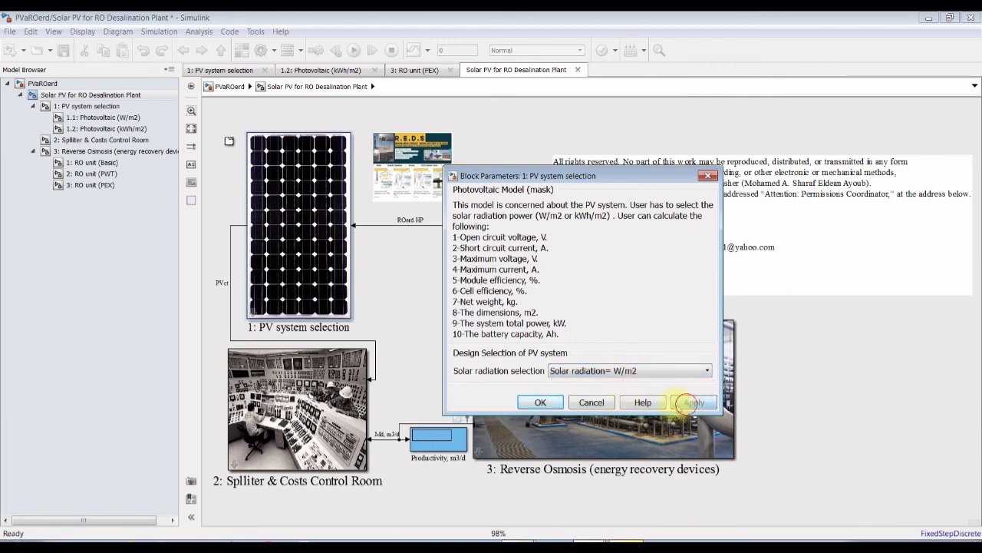
left_click(541, 402)
Open the Splliter & Costs Control Room parameters and review the cost inputs from plant life time to specific chemical costs.
double_click(296, 361)
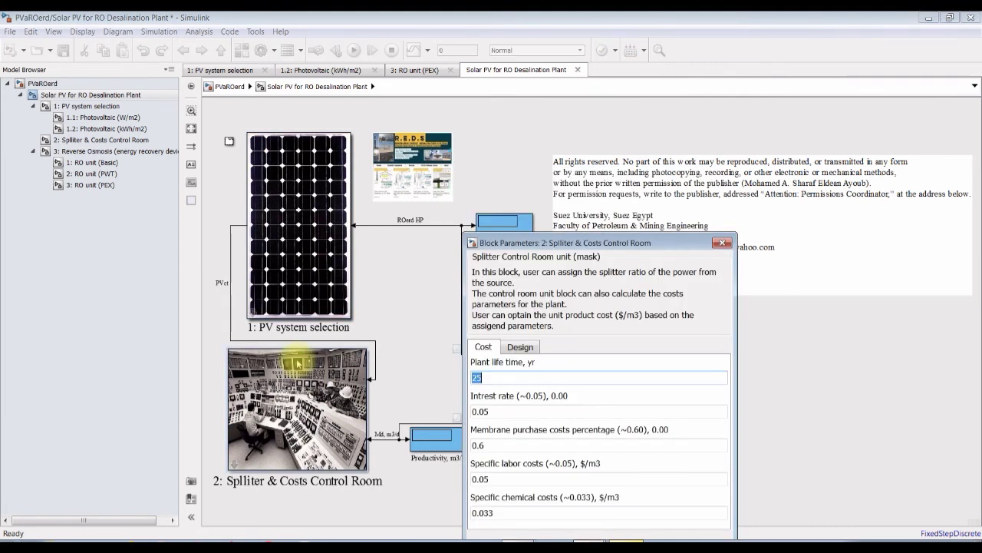
left_click_drag(552, 246, 473, 132)
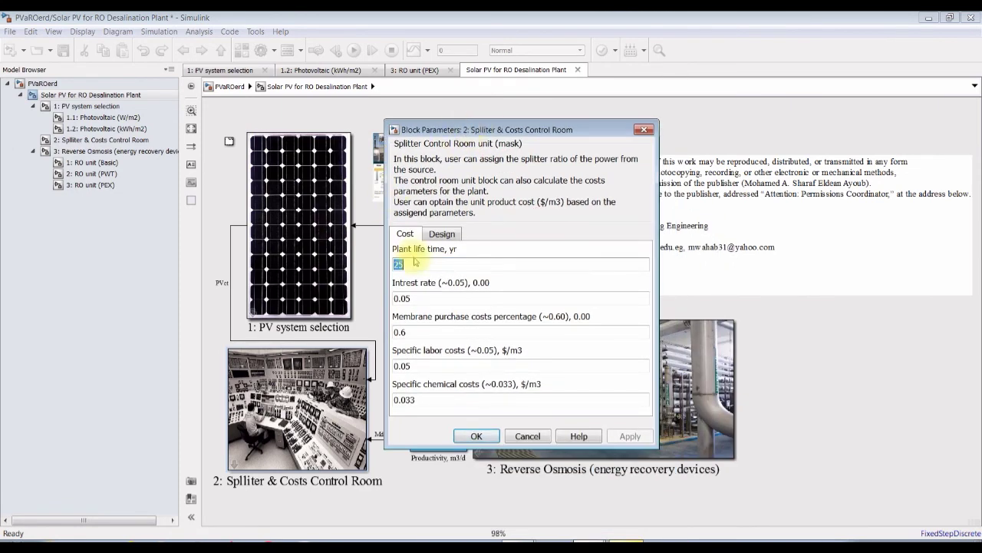
key("Tab")
key("Tab")
key("Tab")
key("Tab")
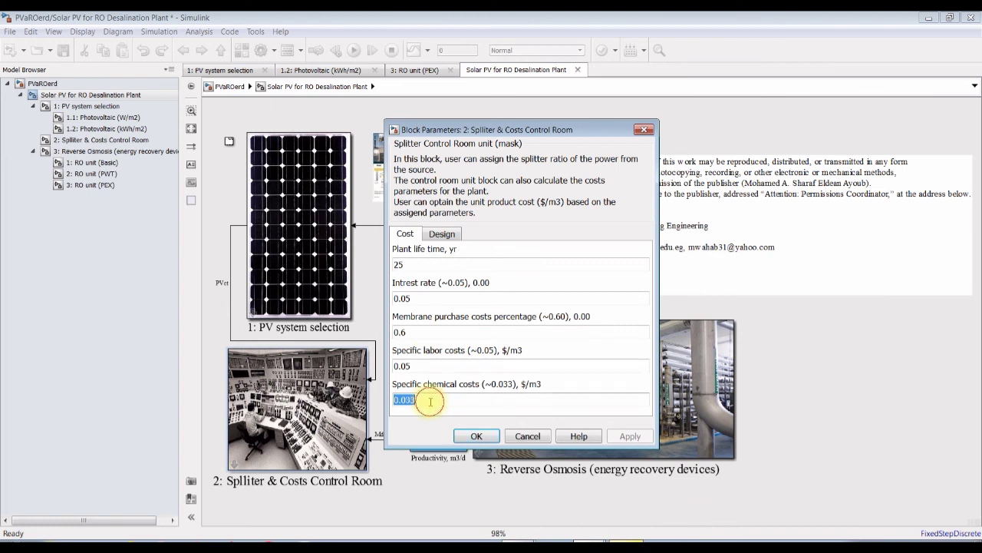
Review the control room's membrane replacement and plant load factor design inputs, accept them, and save the model.
left_click(442, 234)
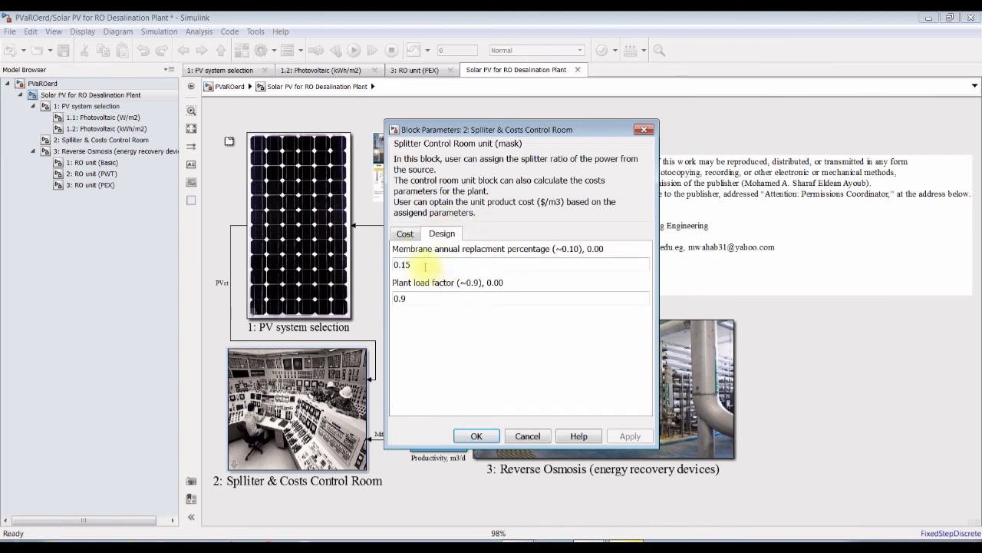
double_click(425, 264)
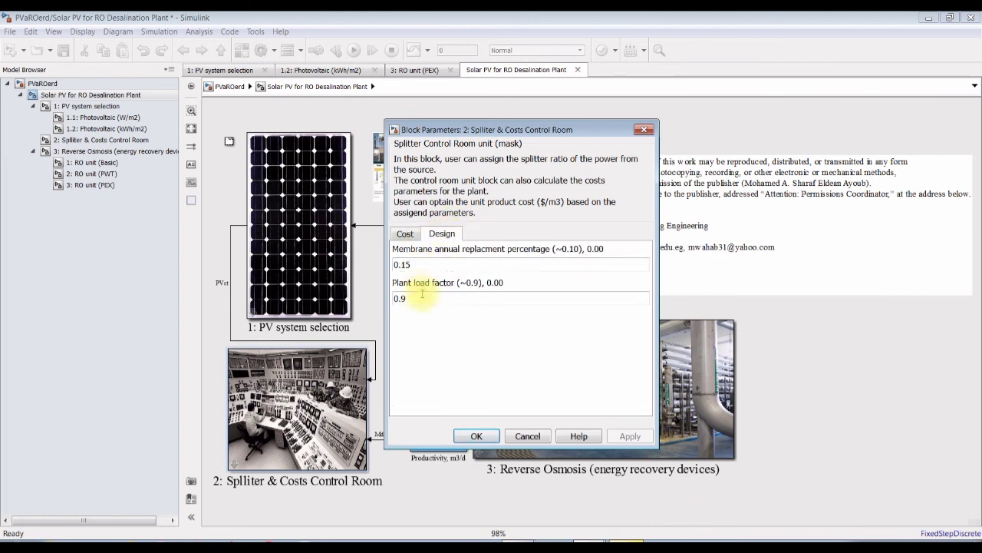
left_click(477, 436)
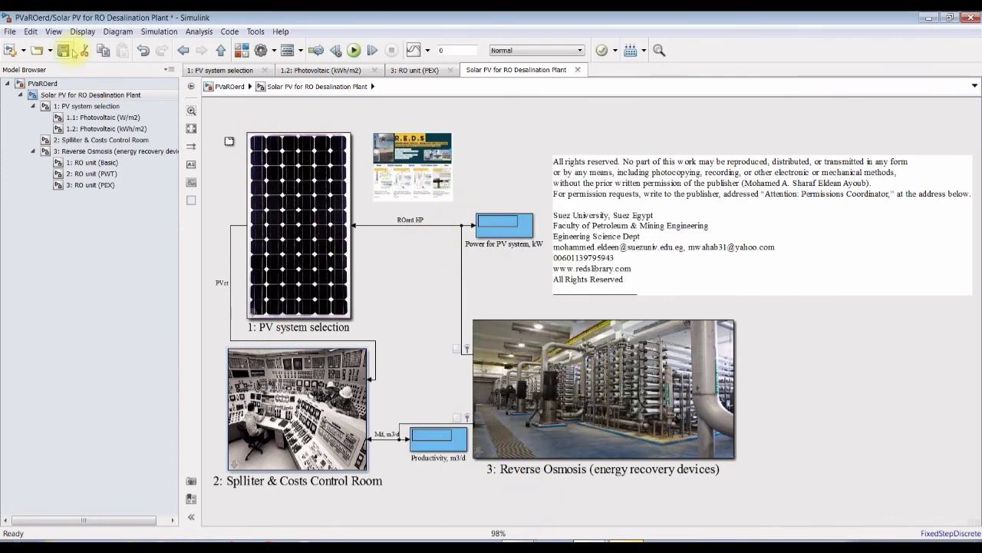
left_click(69, 57)
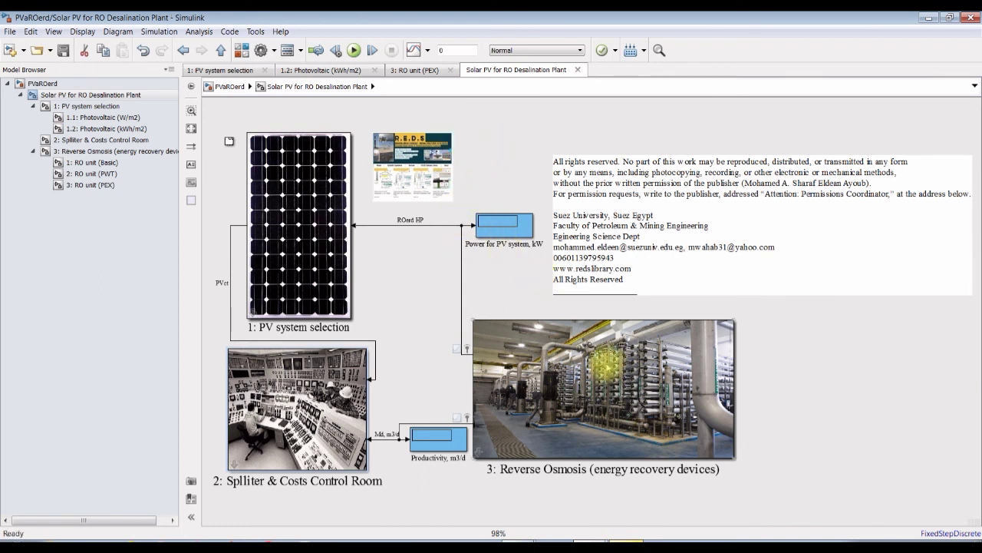
Reopen the Reverse Osmosis block's parameters and set the RO plant type to RO Pelton Wheel Turbine.
double_click(559, 338)
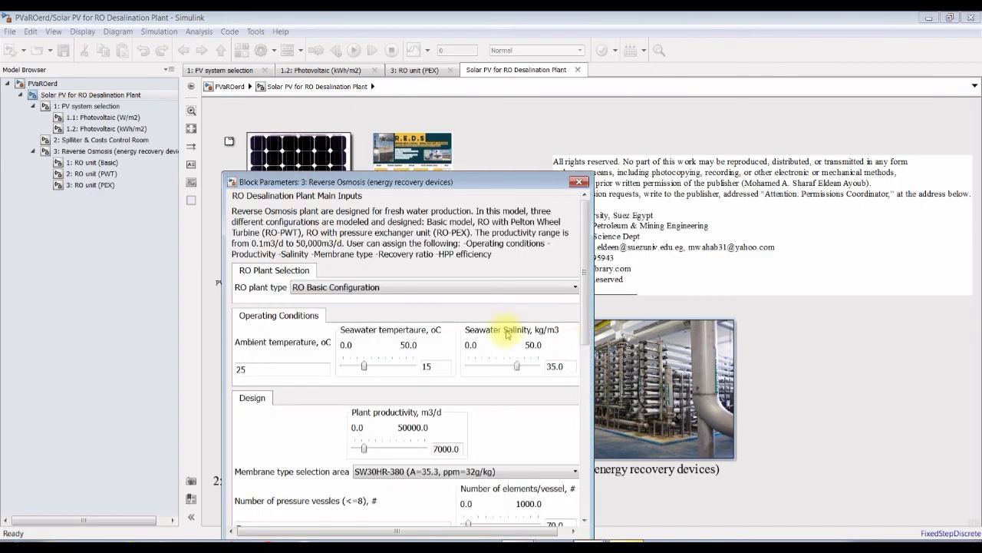
left_click_drag(489, 178, 673, 64)
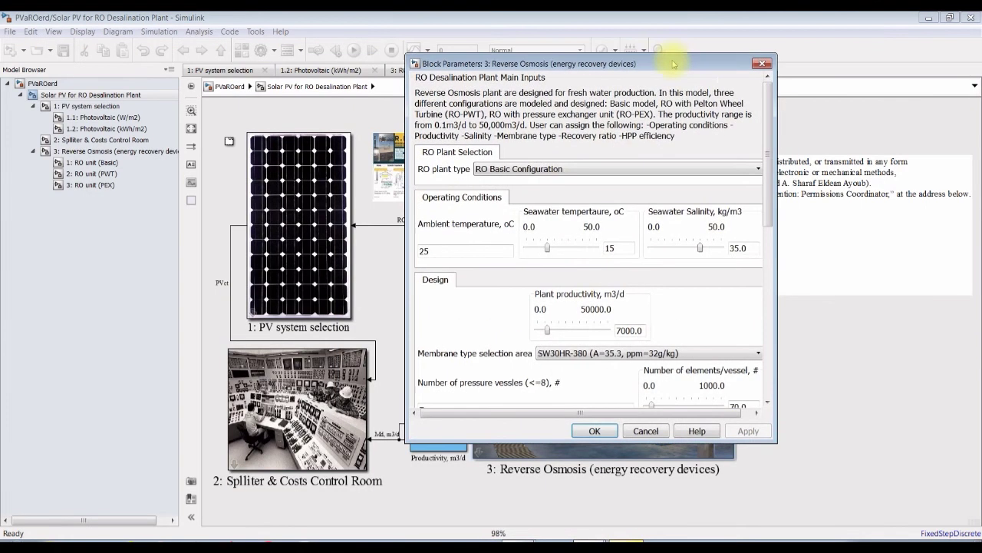
left_click(536, 169)
left_click(522, 191)
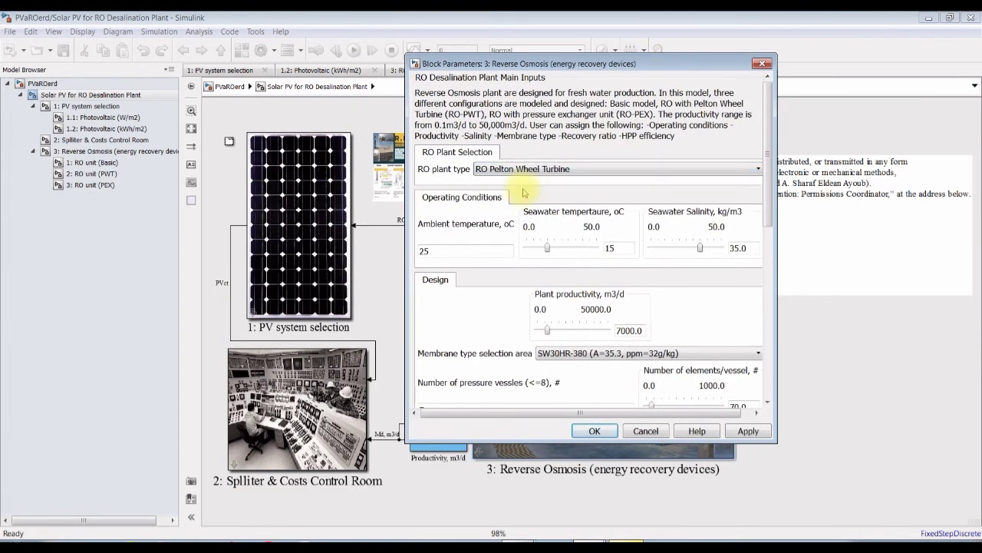
left_click_drag(775, 172, 901, 175)
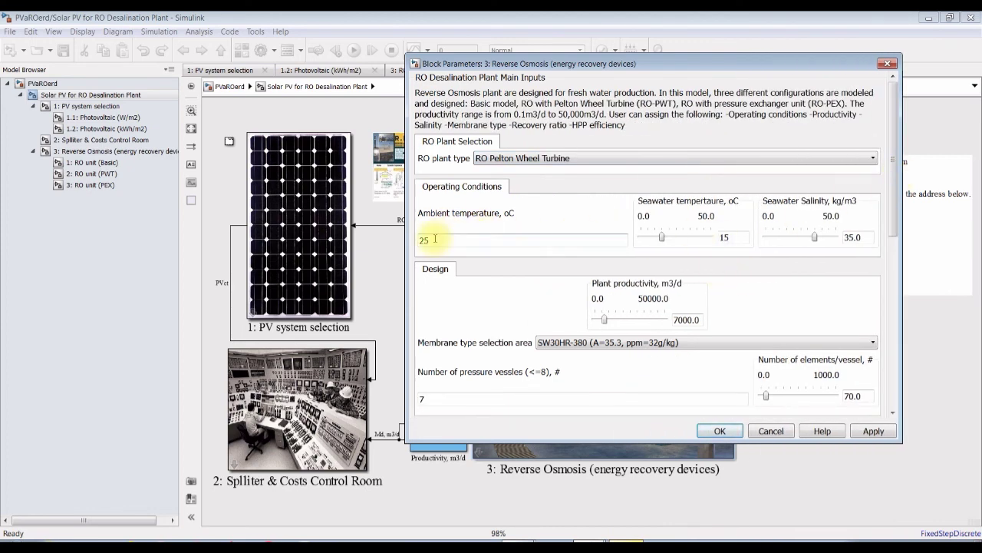
Set the seawater temperature to 17 °C and the seawater salinity to 38 kg/m3.
double_click(732, 237)
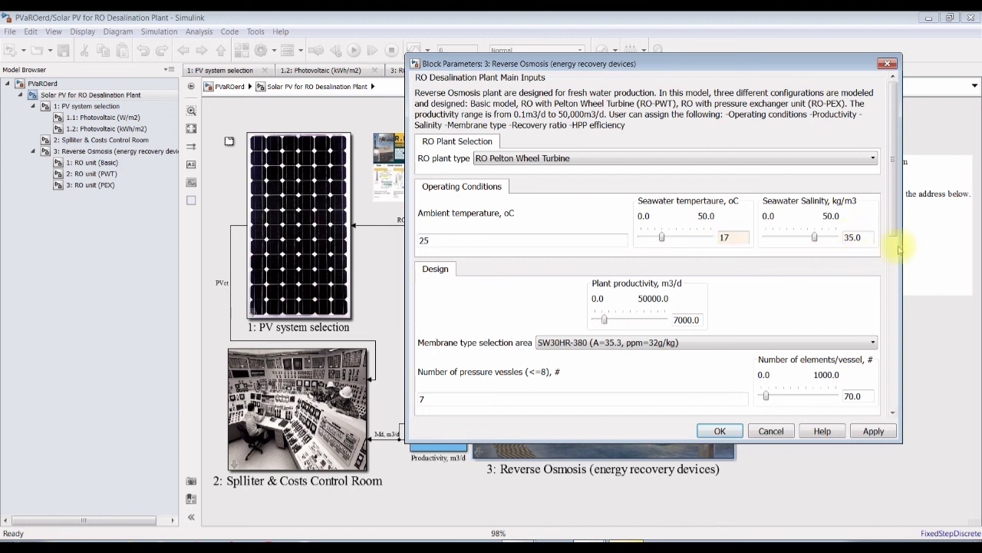
scroll(893, 227, "down", 1)
double_click(857, 211)
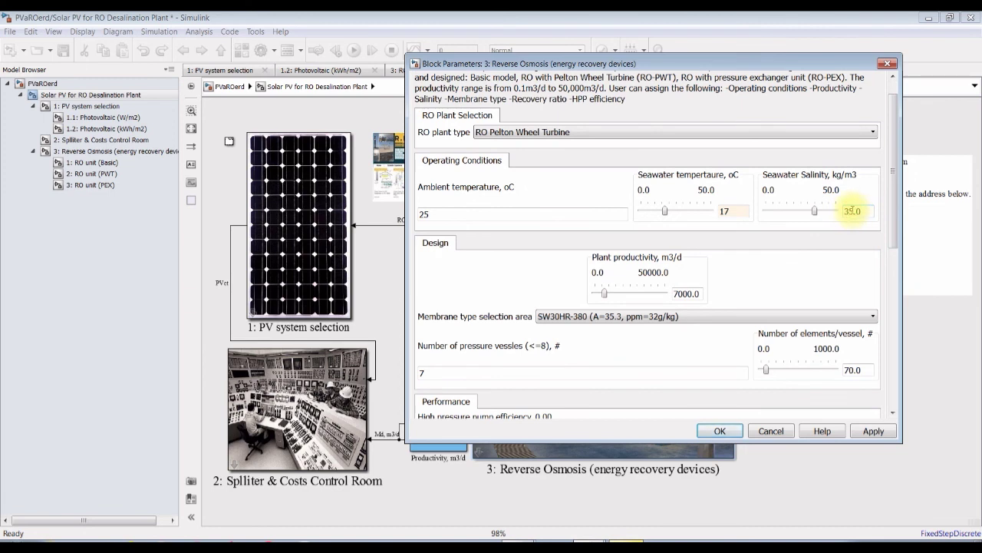
type("8")
Set the plant productivity to 1500 m3/d and choose the SW30HR-380 (A=35.3, ppm=32g/kg) membrane type.
scroll(895, 238, "down", 1)
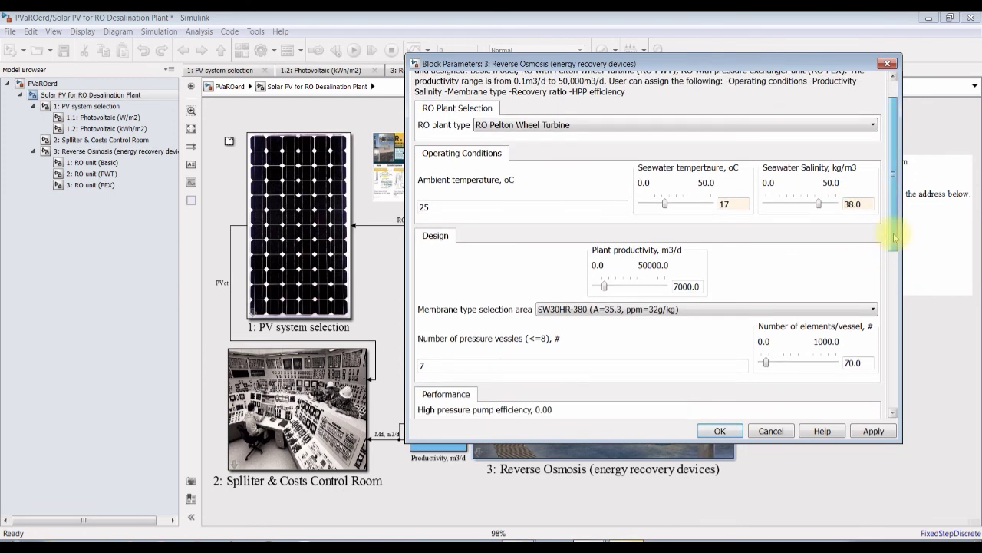
scroll(895, 238, "down", 1)
double_click(685, 247)
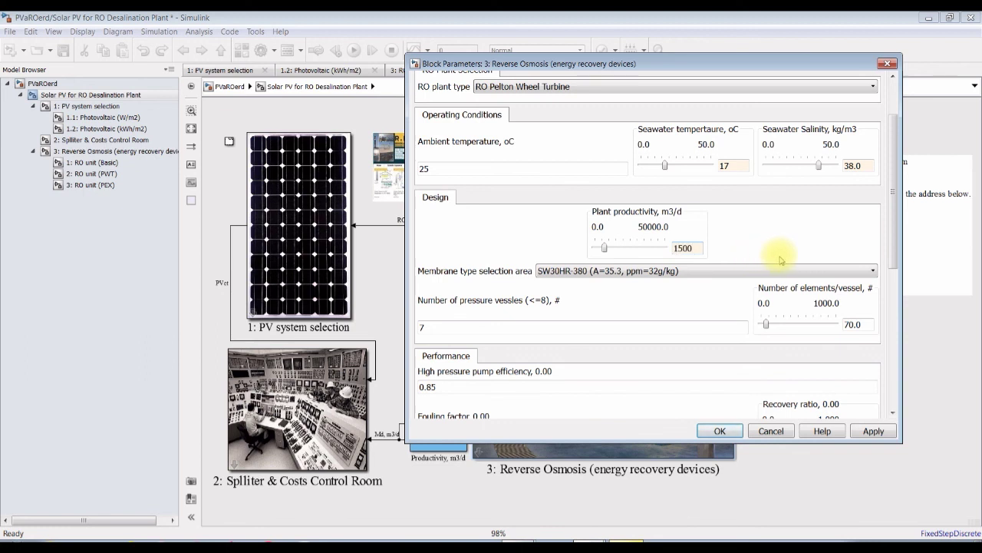
scroll(895, 253, "down", 1)
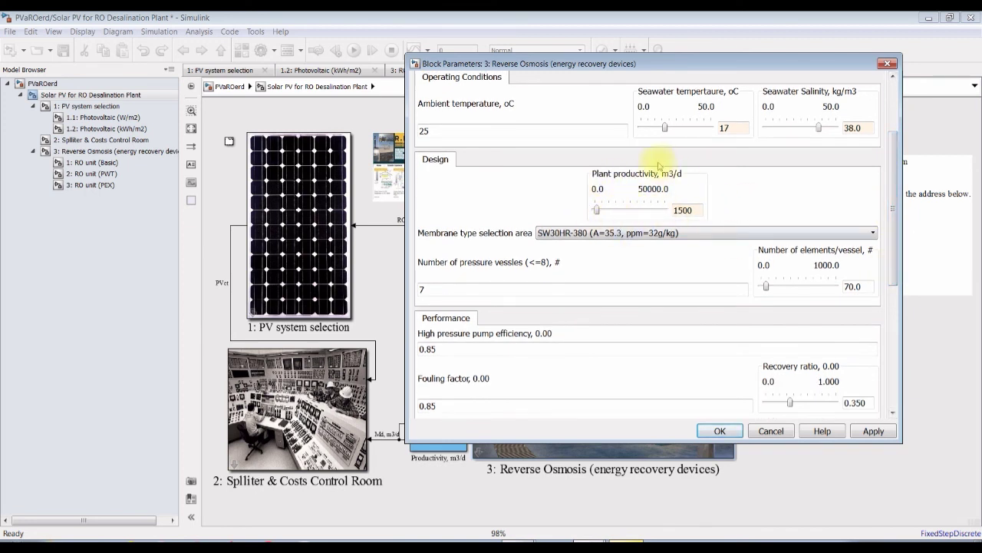
left_click(617, 234)
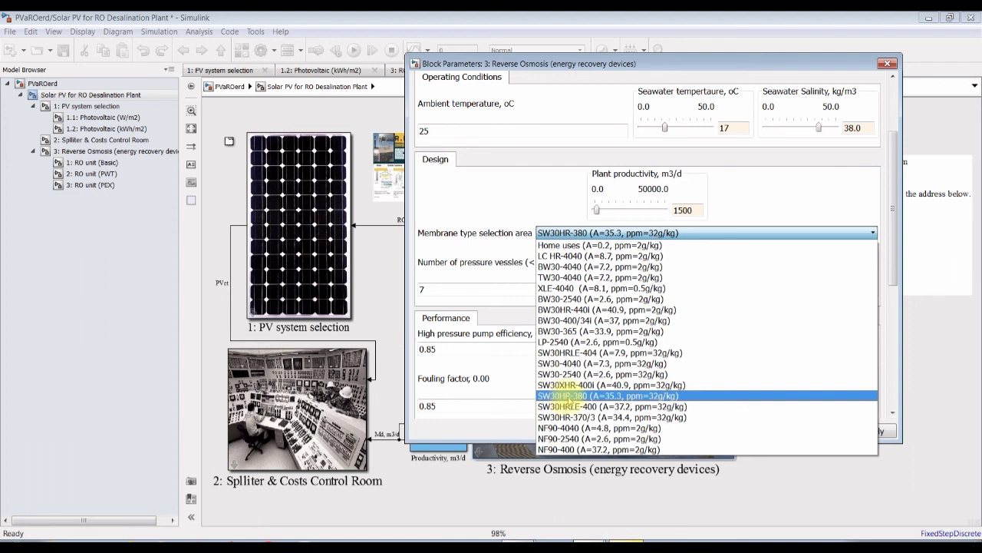
left_click(612, 396)
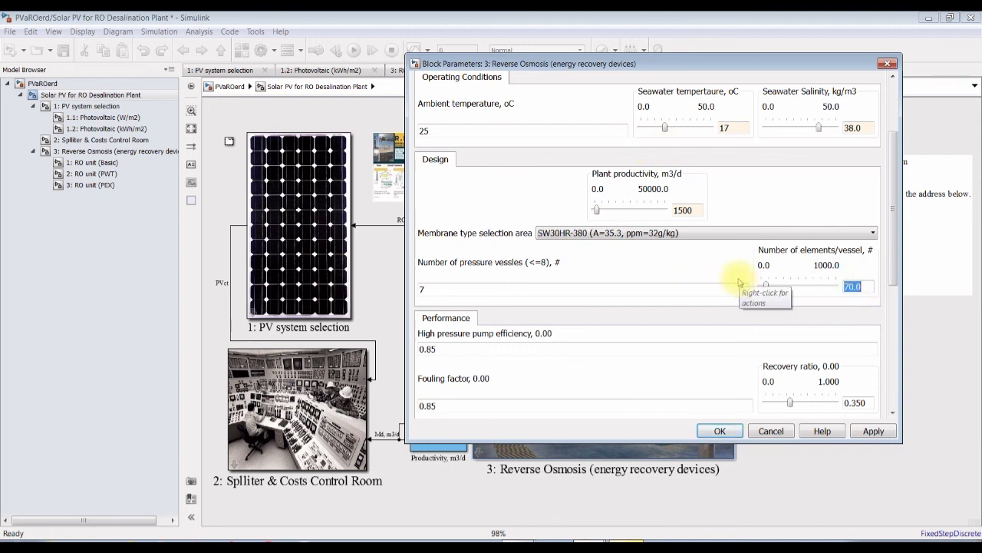
Set the number of elements per vessel to 40 and check the number of pressure vessels.
left_click(678, 336)
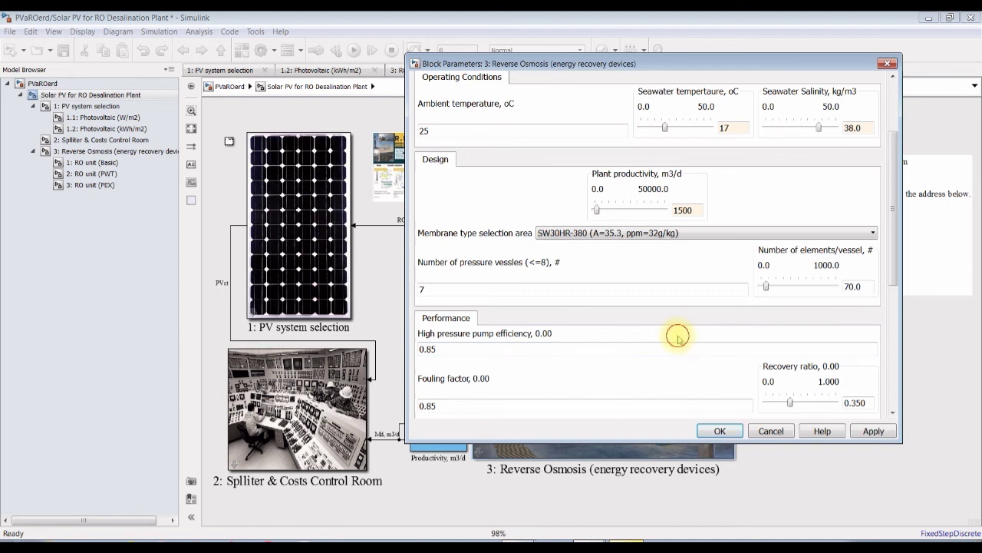
left_click(864, 284)
type("40")
double_click(456, 289)
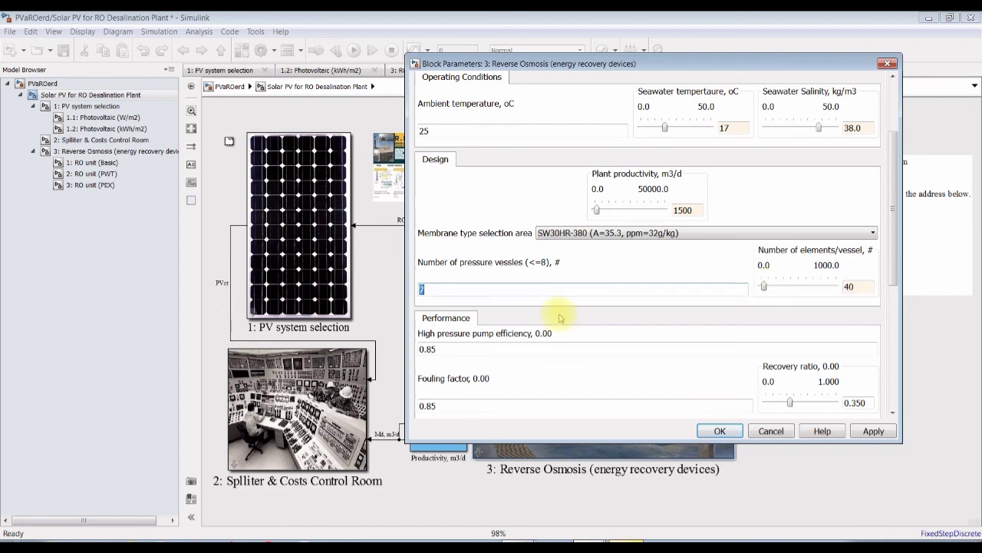
Review the performance inputs for high pressure pump efficiency, recovery ratio and fouling factor.
left_click_drag(894, 258, 893, 313)
double_click(438, 215)
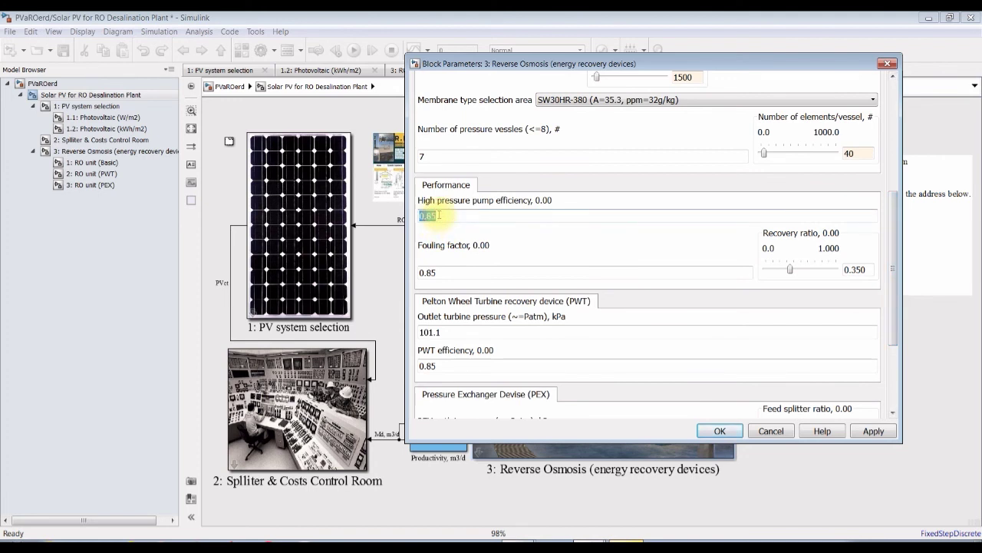
double_click(850, 270)
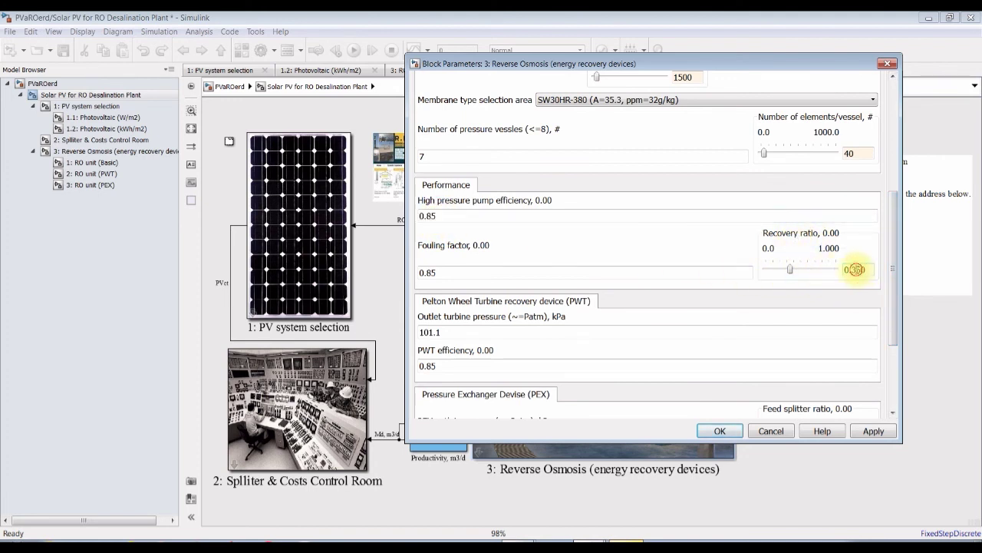
double_click(428, 271)
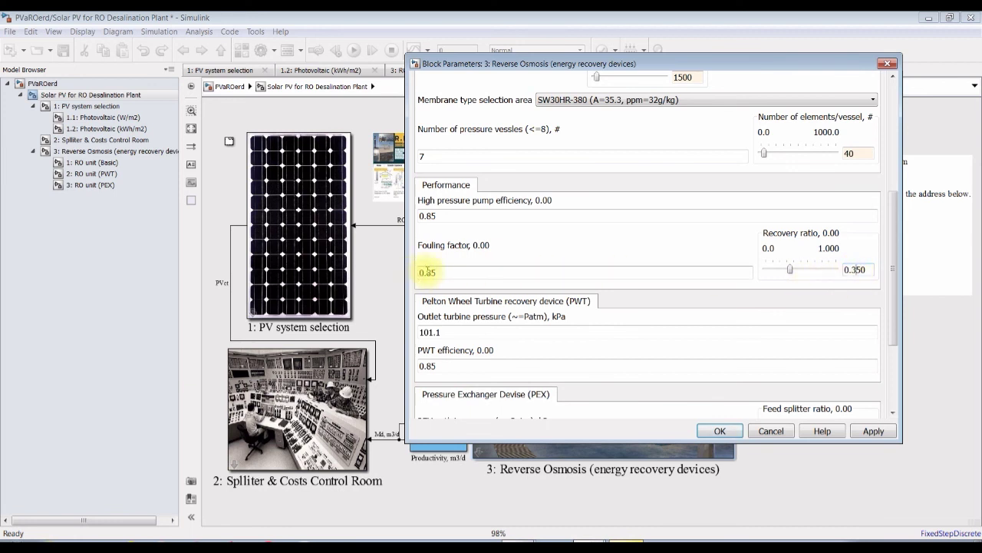
Review the Pelton Wheel Turbine outlet pressure and efficiency inputs, and accept the Reverse Osmosis block's parameters.
left_click_drag(892, 310, 890, 355)
double_click(484, 241)
double_click(454, 274)
double_click(445, 239)
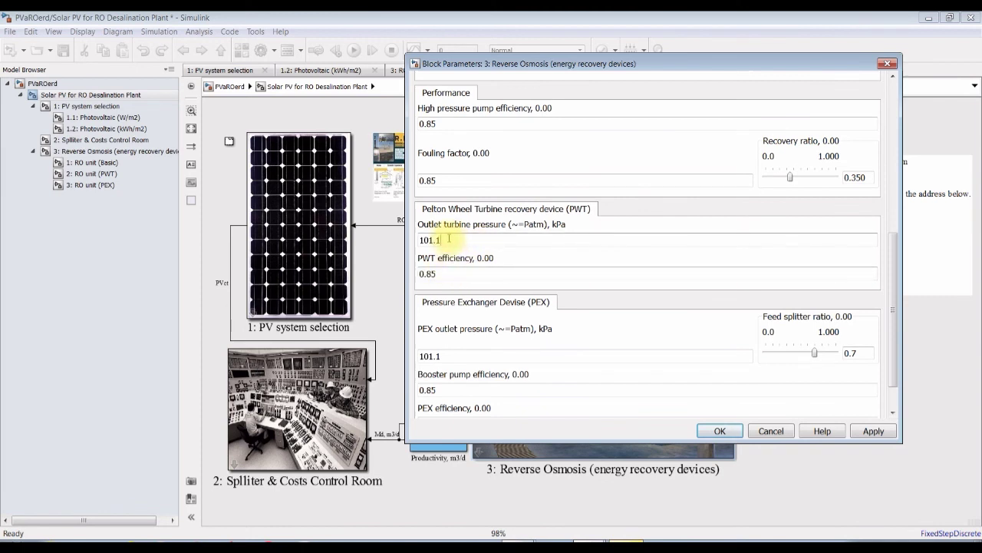
double_click(441, 272)
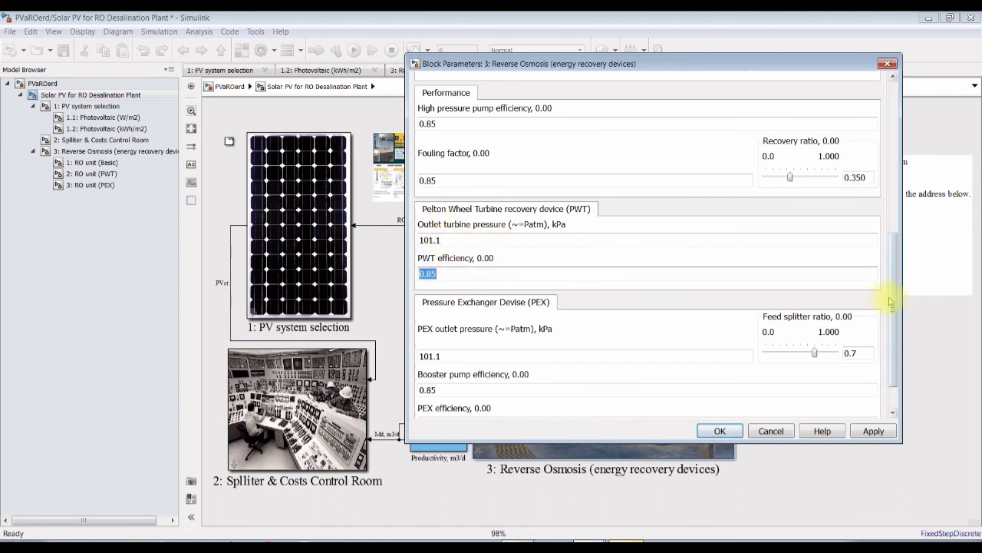
left_click_drag(893, 307, 877, 351)
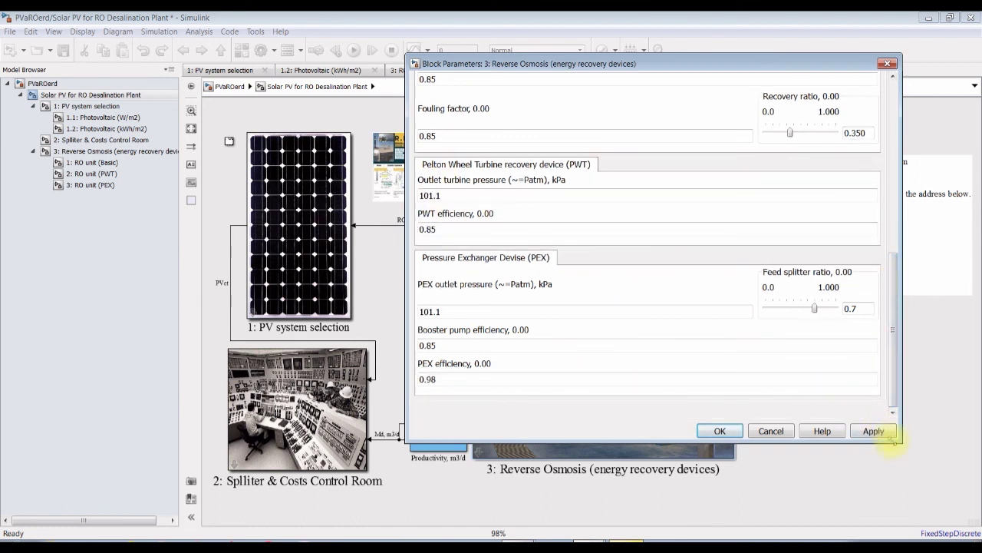
left_click(721, 431)
Set the PV system selection block's solar radiation selection to Solar radiation= W/m2 and accept it.
double_click(294, 213)
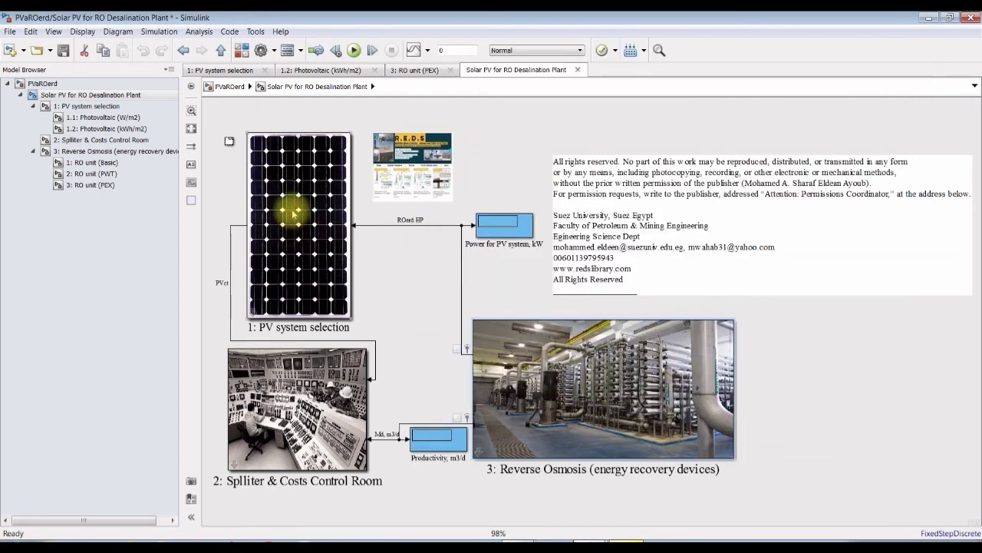
left_click(591, 370)
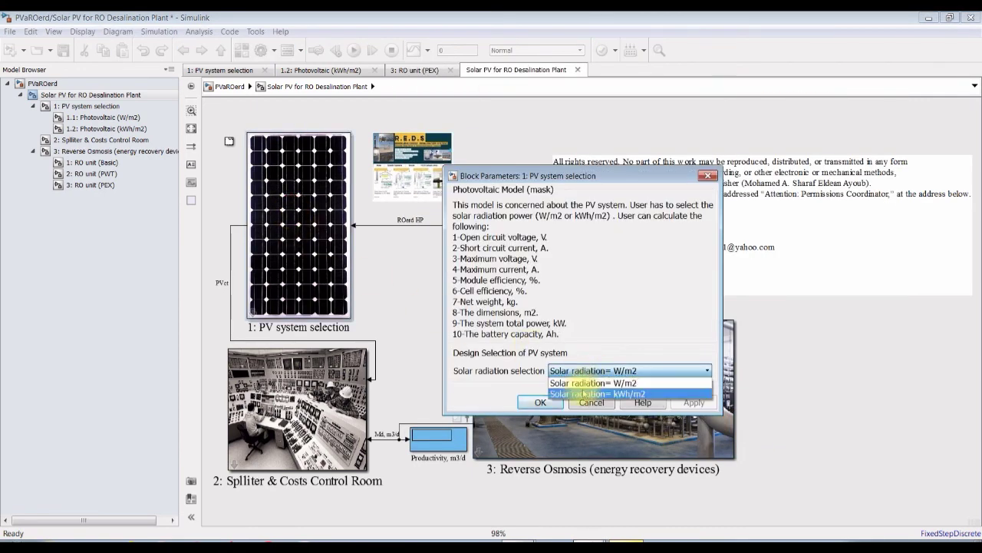
left_click(614, 381)
left_click(694, 402)
left_click(539, 402)
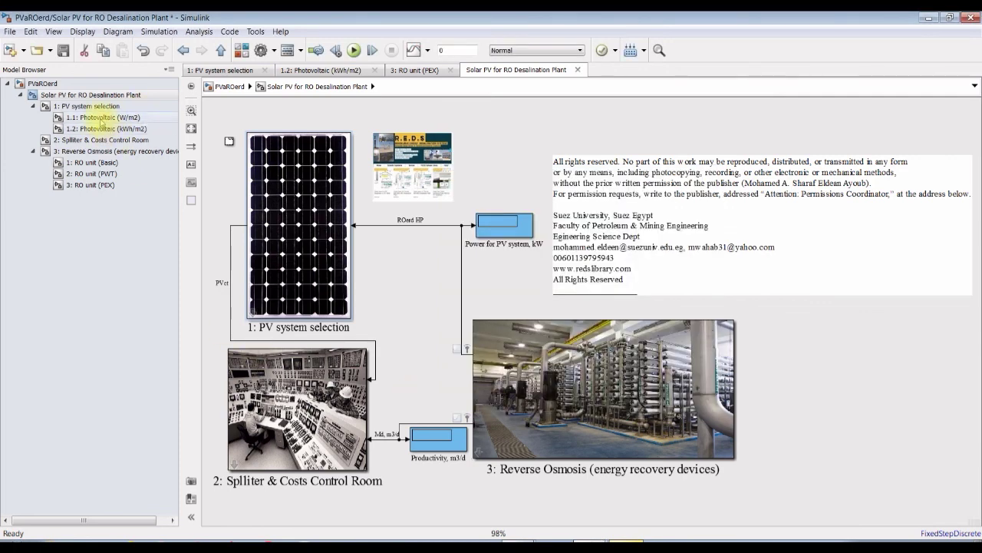
Open the 1.1: Photovoltaic (W/m2) block's parameters inside PV system selection and set the solar flux to 500 W/m2.
left_click(99, 118)
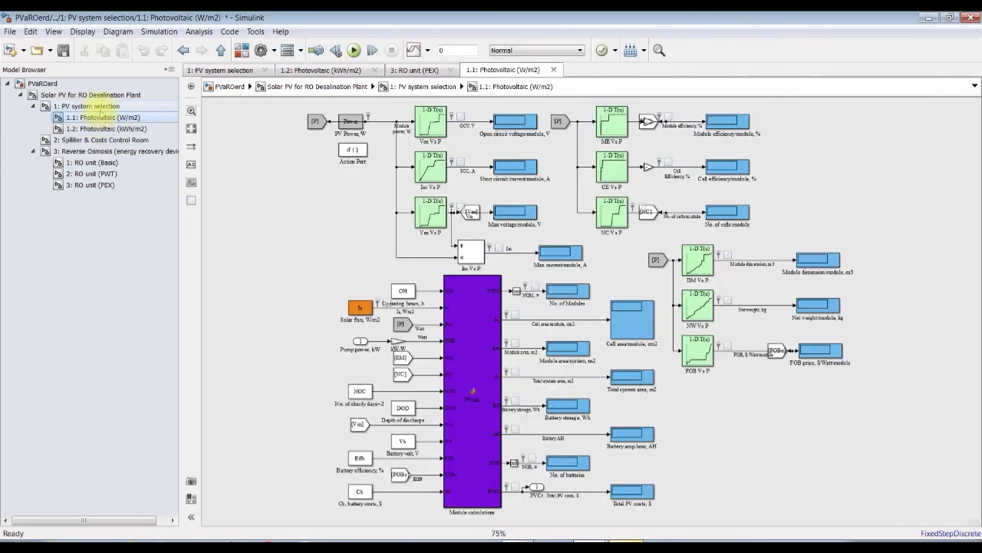
left_click(86, 106)
double_click(843, 299)
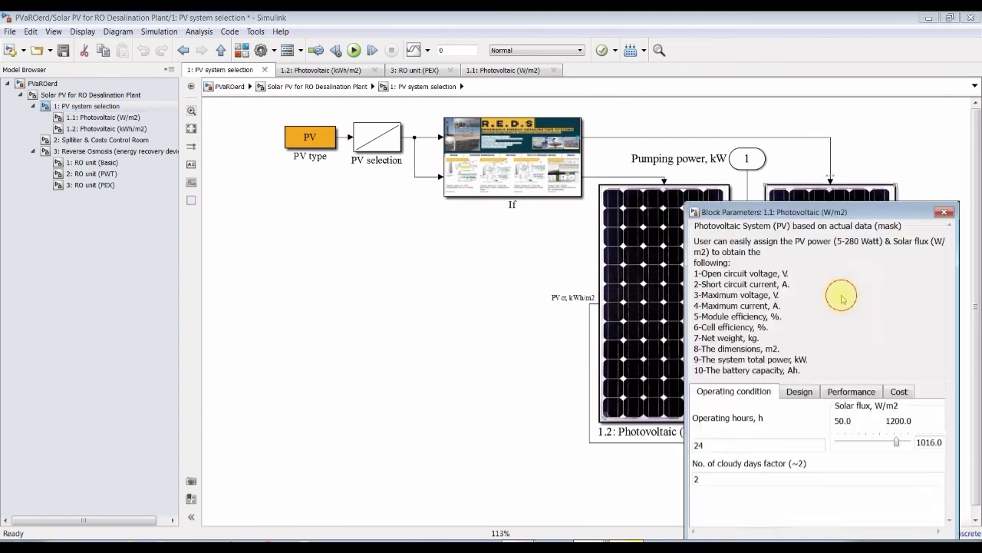
left_click_drag(794, 201, 338, 120)
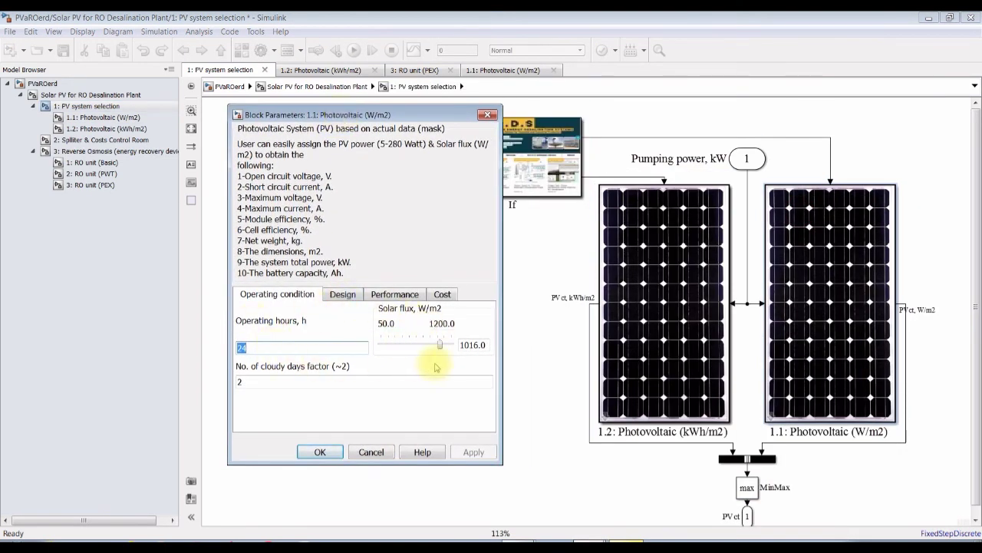
left_click(268, 381)
left_click(257, 350)
left_click(473, 345)
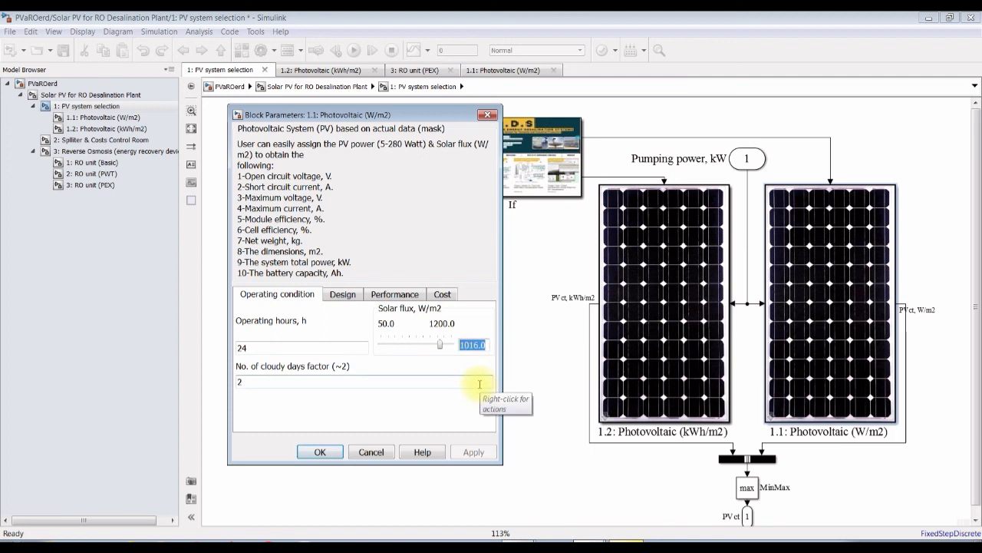
type("500")
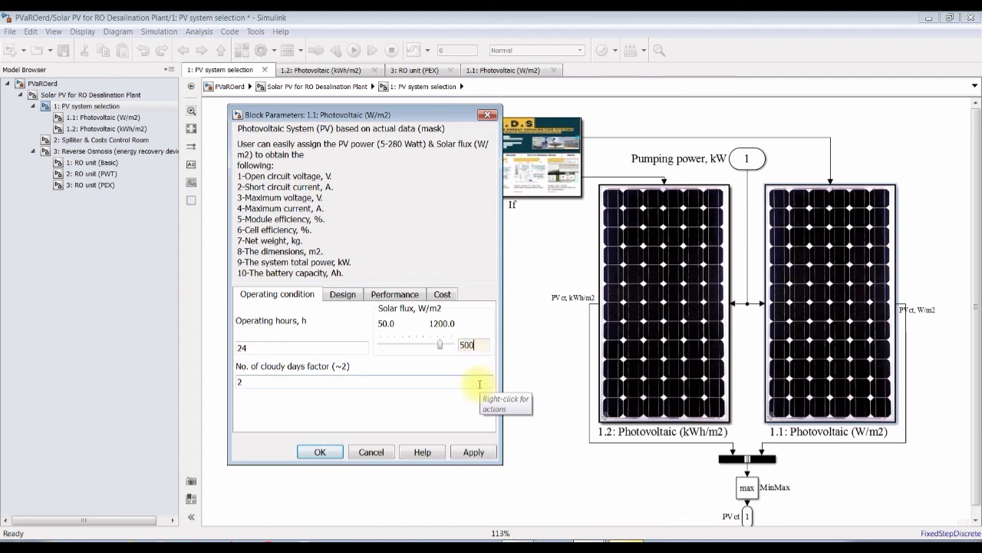
Set the PV module power to 280 Watt, check the remaining performance and cost inputs, and accept the block's parameters.
left_click(343, 294)
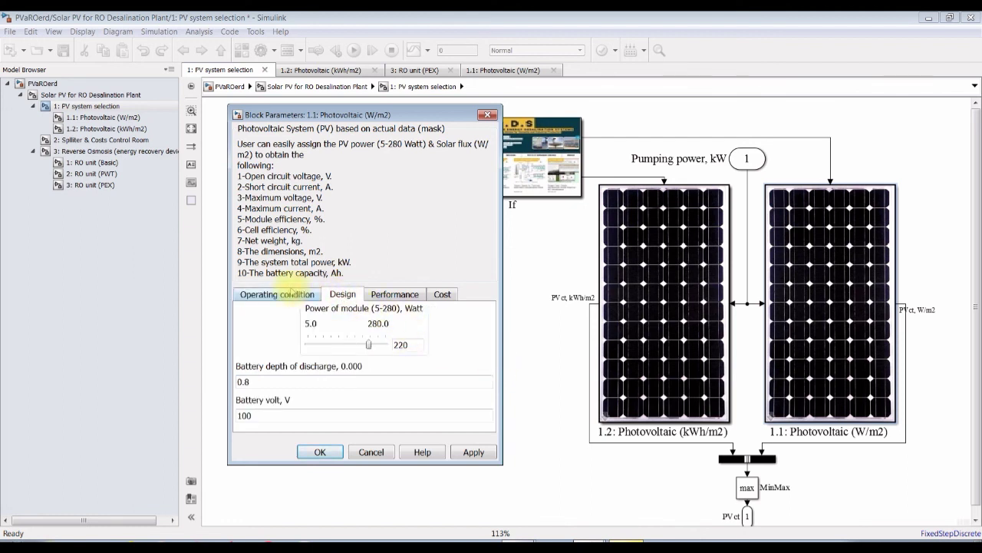
left_click(290, 291)
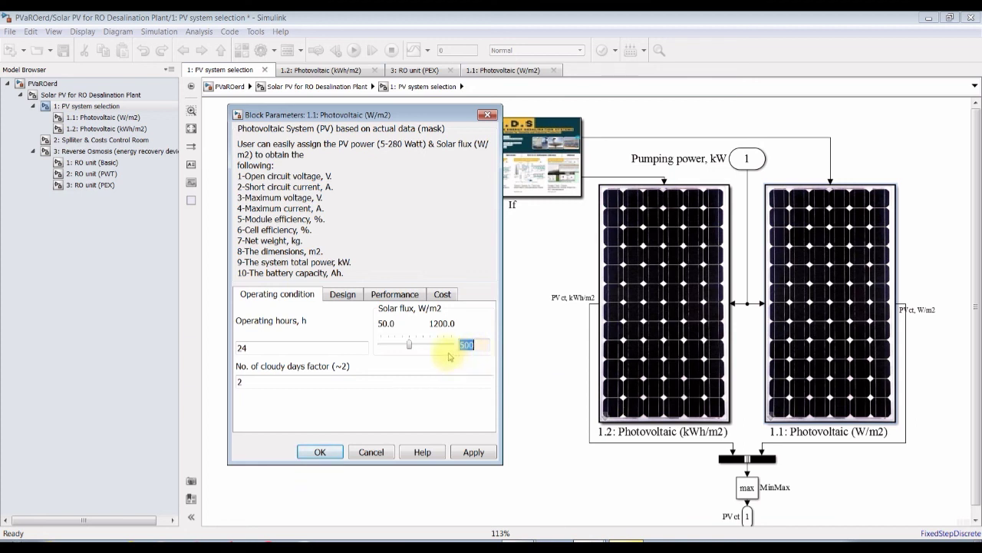
left_click(343, 295)
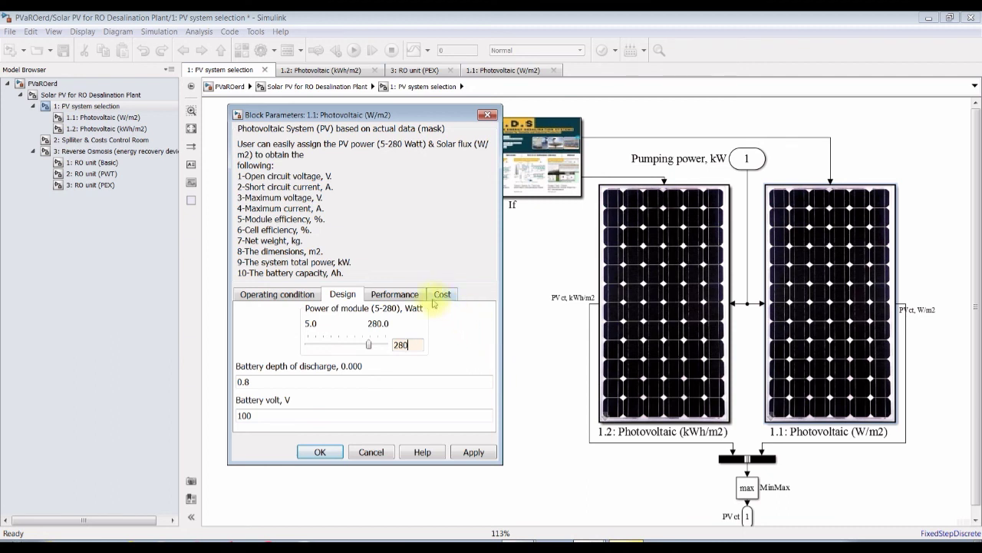
left_click(393, 294)
left_click(442, 296)
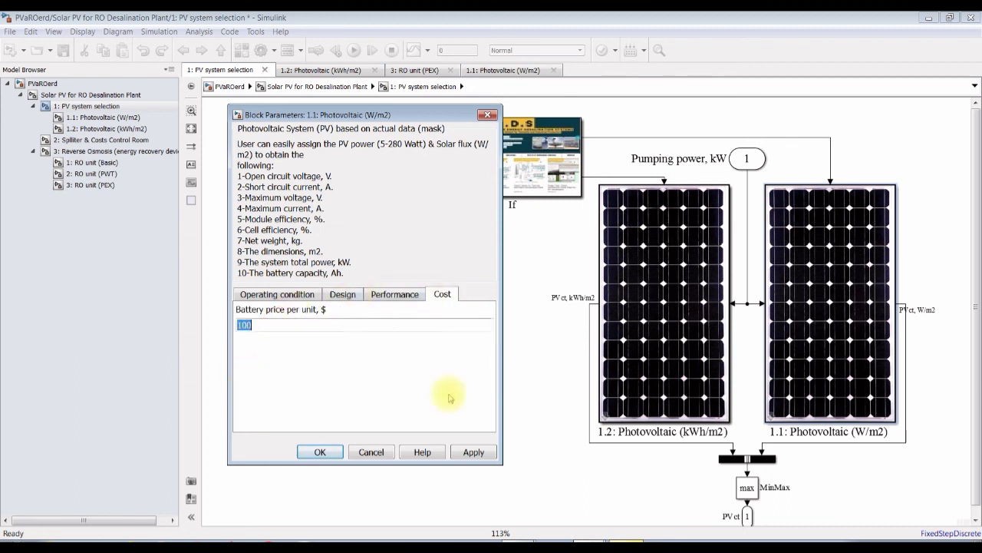
left_click(469, 452)
left_click(320, 452)
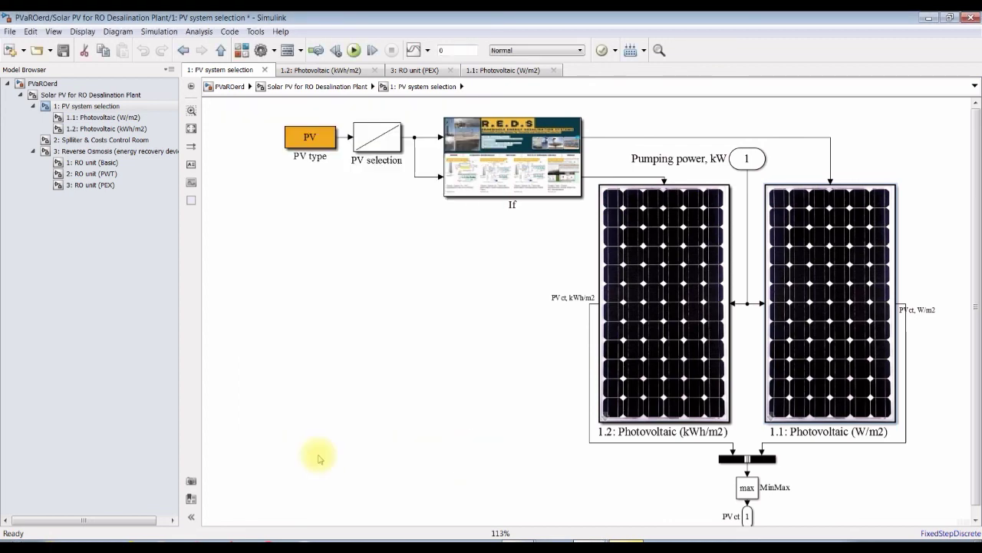
Run the simulation from the RO unit (PWT) subsystem and examine the RO module's output displays.
left_click(69, 95)
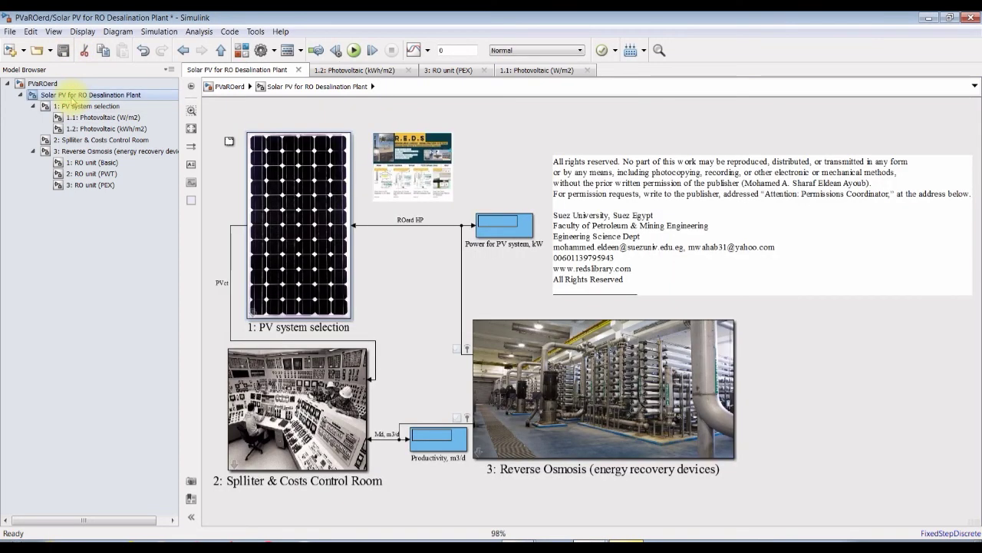
left_click(107, 173)
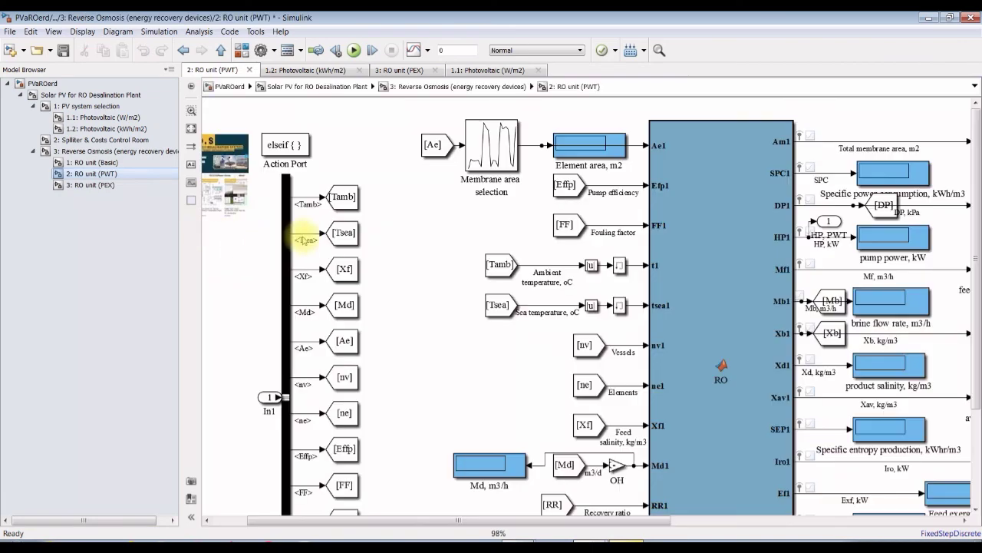
left_click(191, 129)
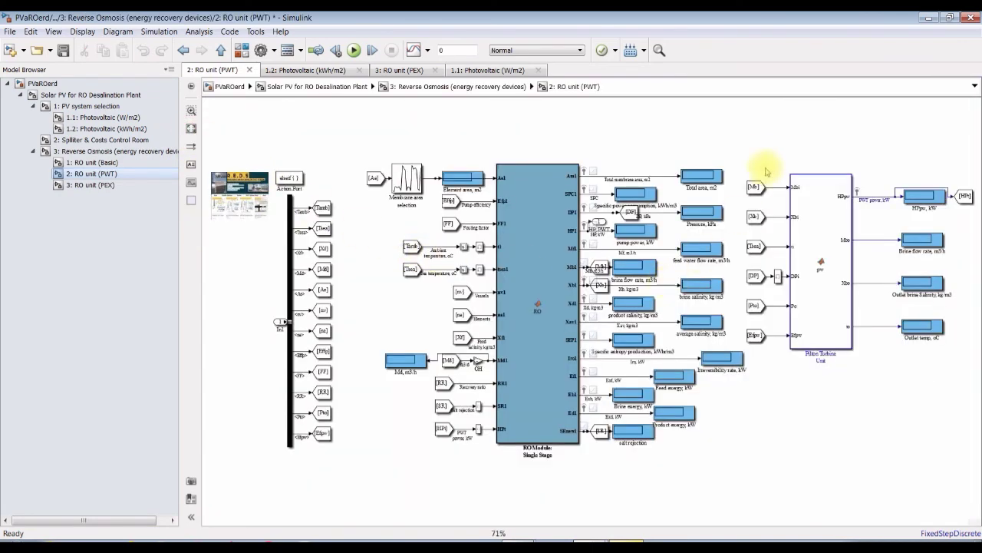
scroll(629, 149, "up", 1)
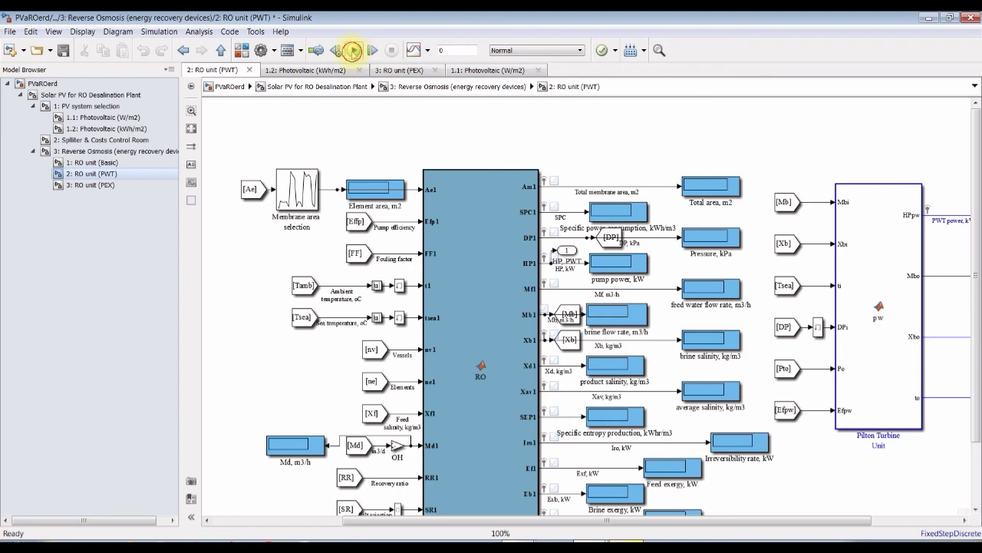
left_click(353, 51)
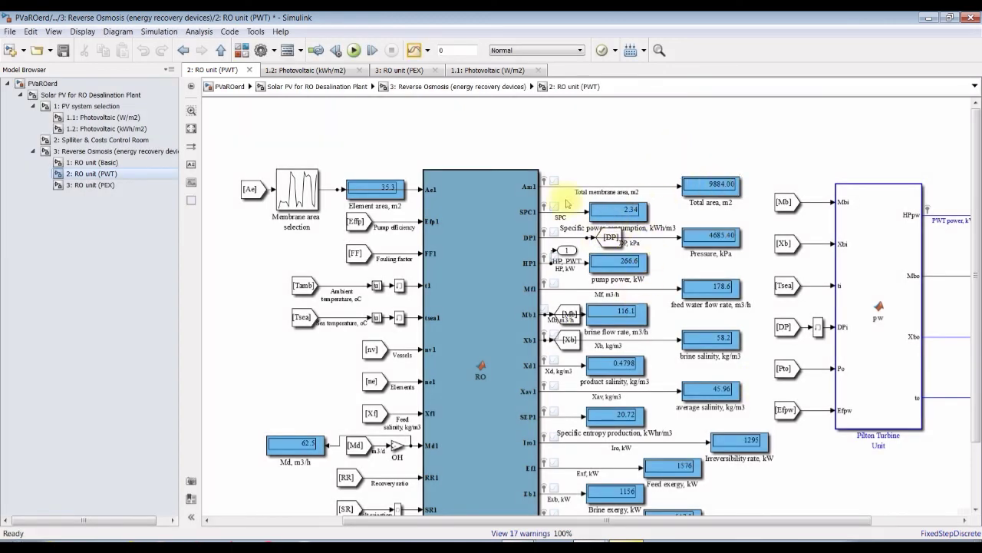
scroll(606, 191, "up", 4)
scroll(710, 254, "up", 1)
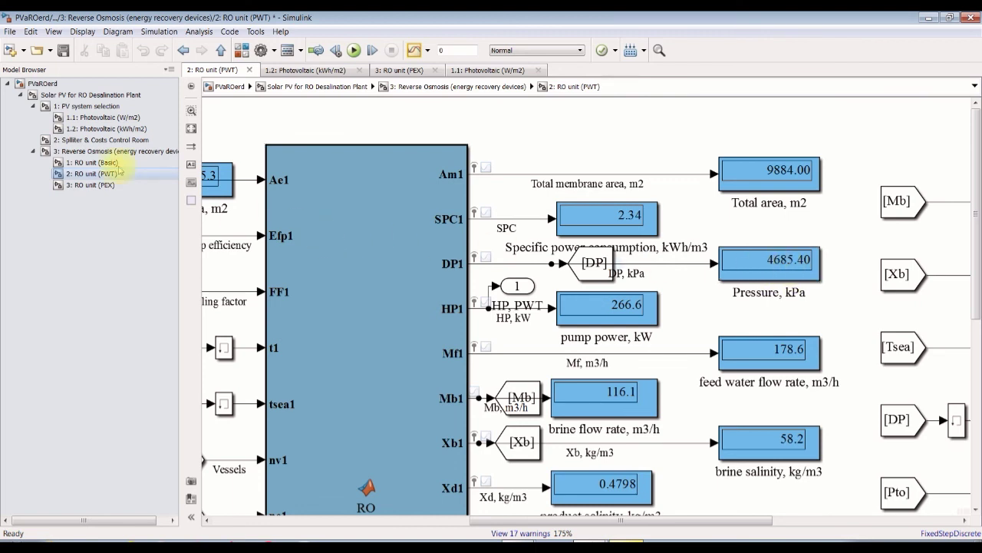
Reopen the Reverse Osmosis block's parameters from the plant overview and set the number of elements per vessel to 20.
left_click(89, 106)
left_click(88, 95)
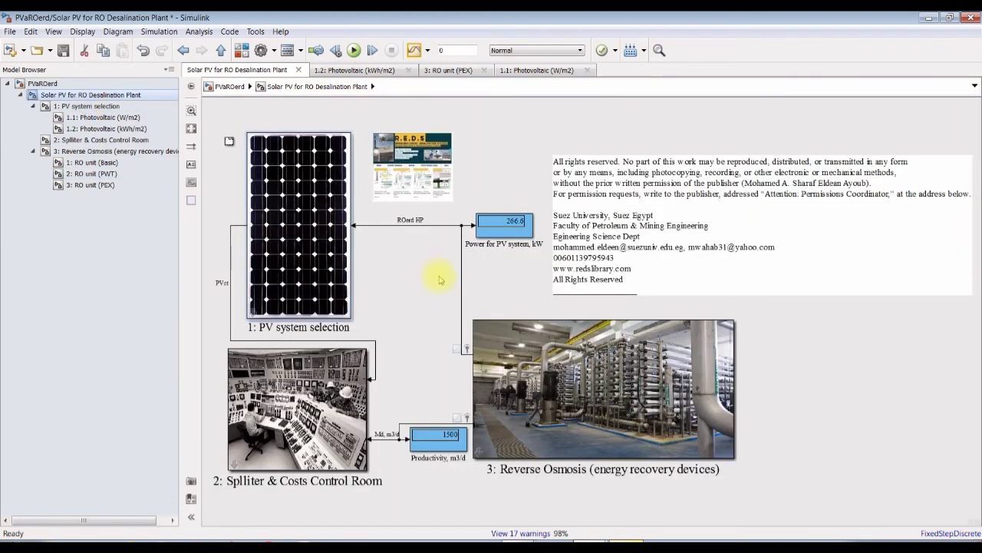
double_click(554, 326)
left_click_drag(589, 307, 574, 384)
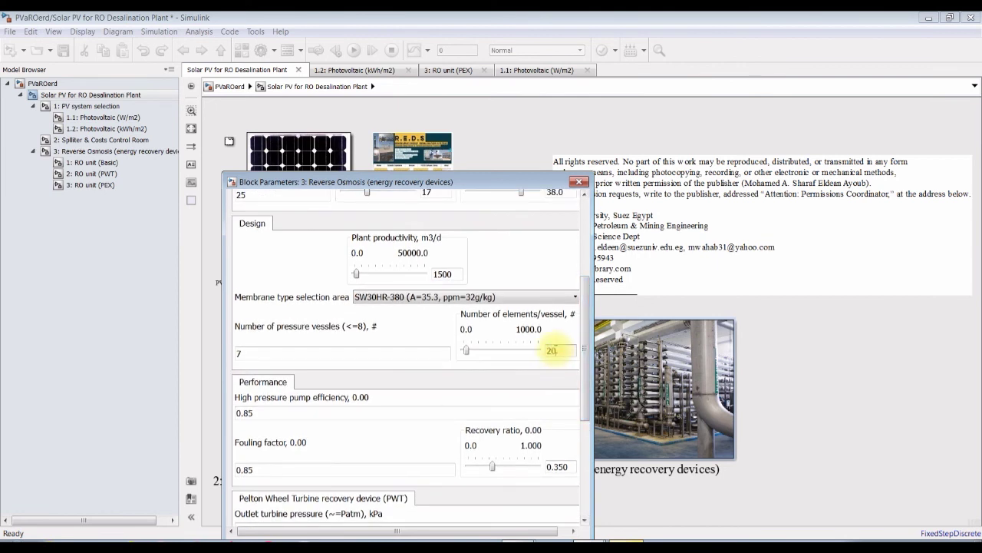
left_click_drag(524, 182, 518, 132)
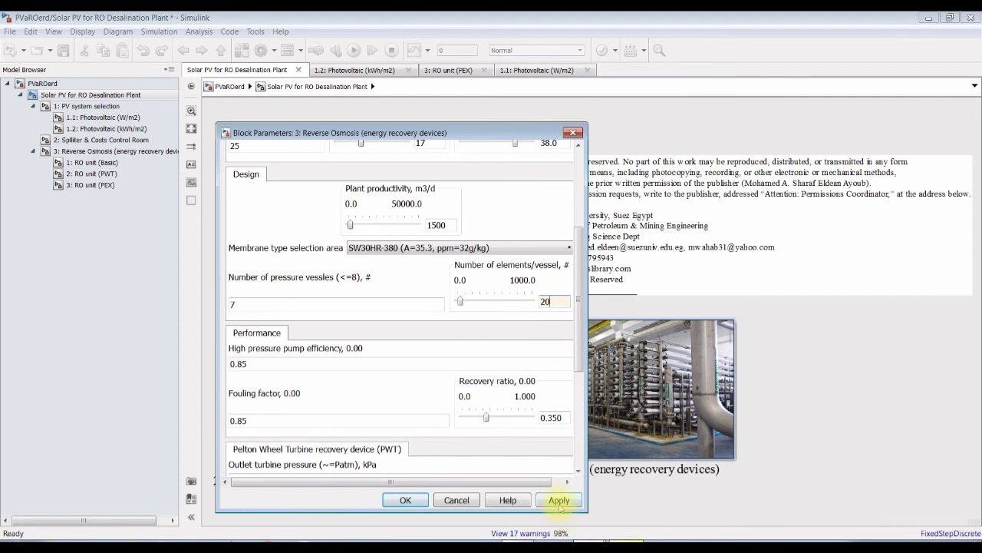
left_click(406, 500)
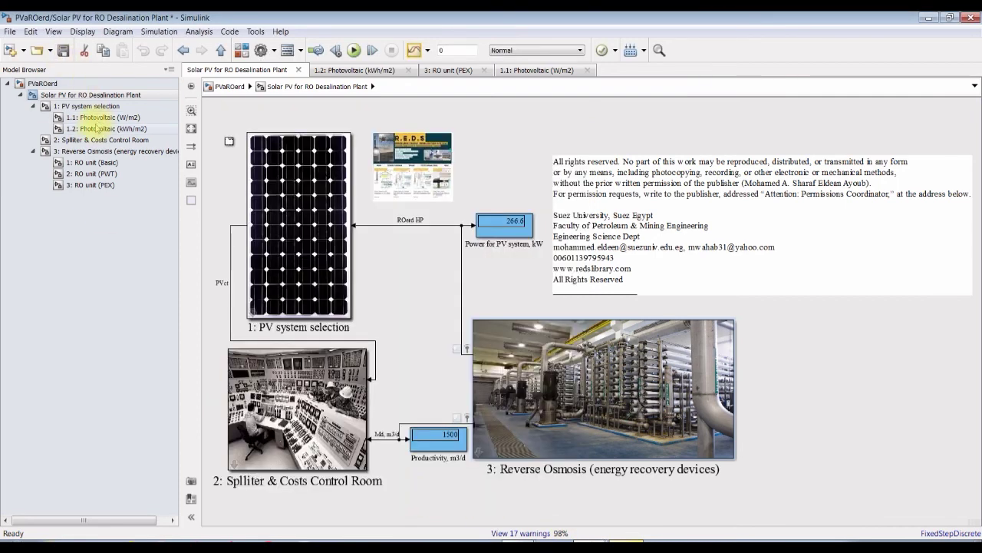
Rerun the simulation from the RO unit (PWT) subsystem and examine the RO module and Pelton turbine outputs.
left_click(95, 174)
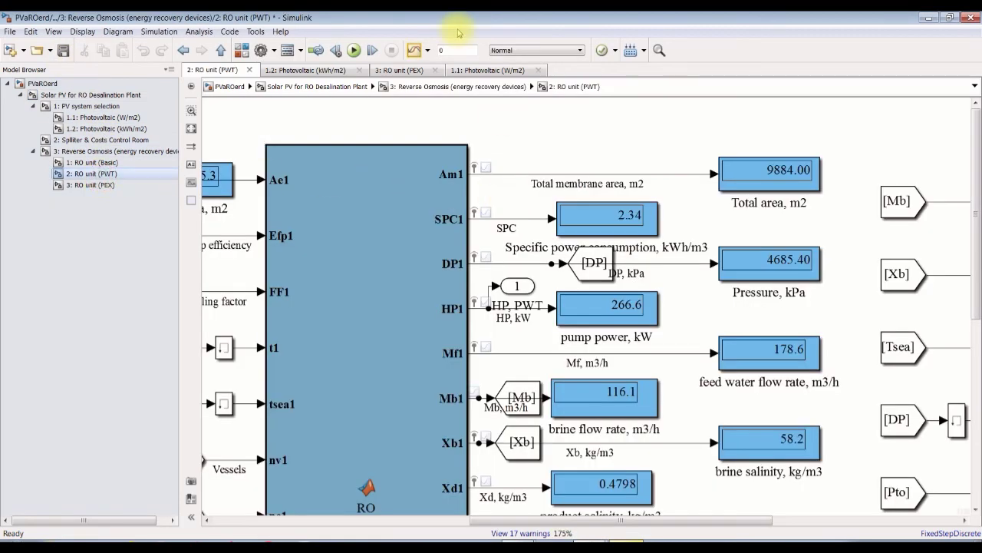
left_click(353, 50)
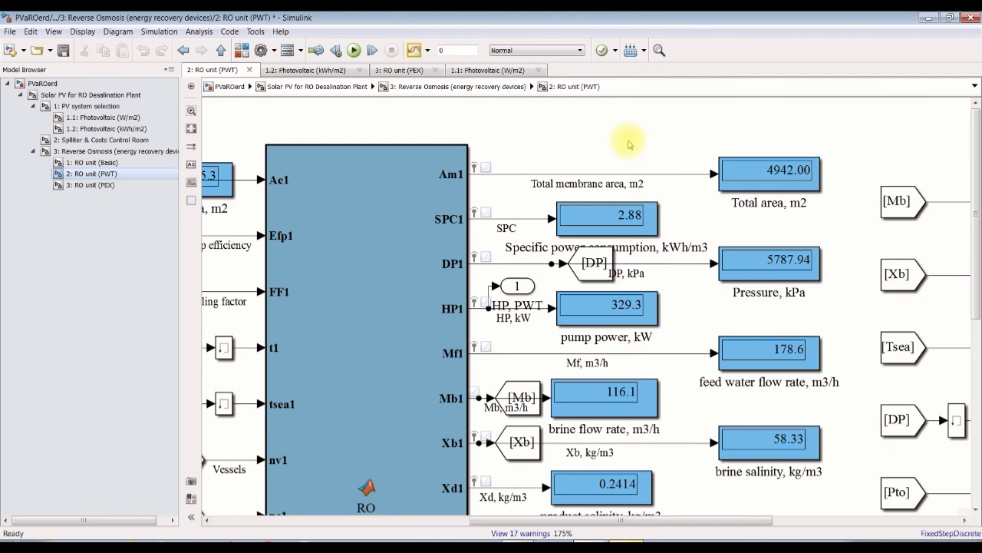
left_click_drag(973, 219, 976, 266)
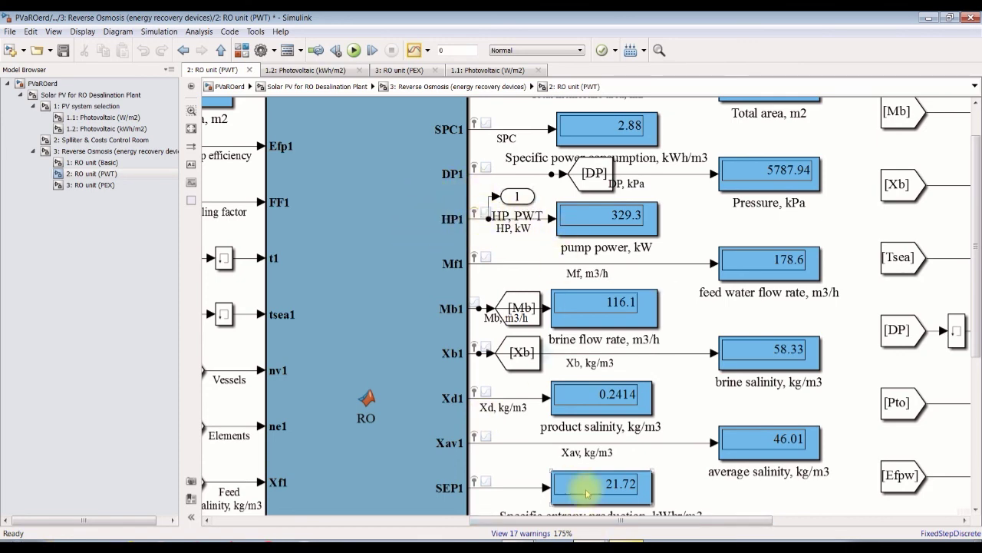
left_click_drag(596, 520, 783, 525)
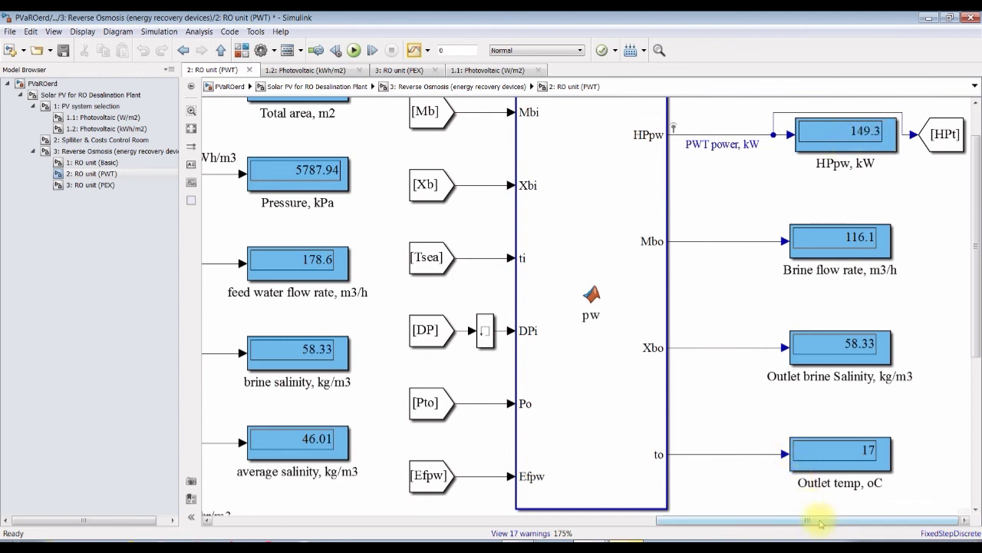
Review the RO module's input signals, including the PWT power feedback, and its power, flow, salinity and exergy output displays.
left_click_drag(820, 522, 516, 522)
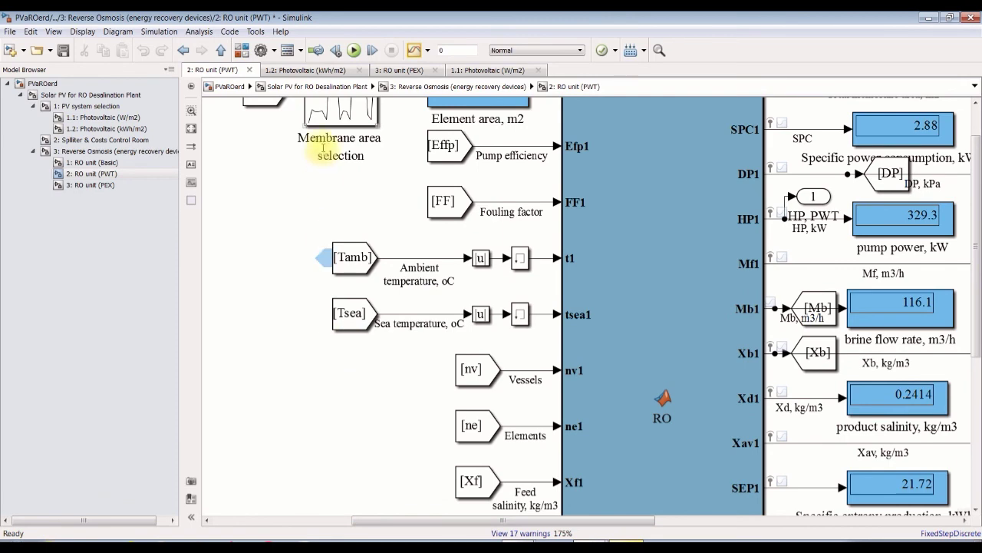
left_click_drag(977, 246, 968, 383)
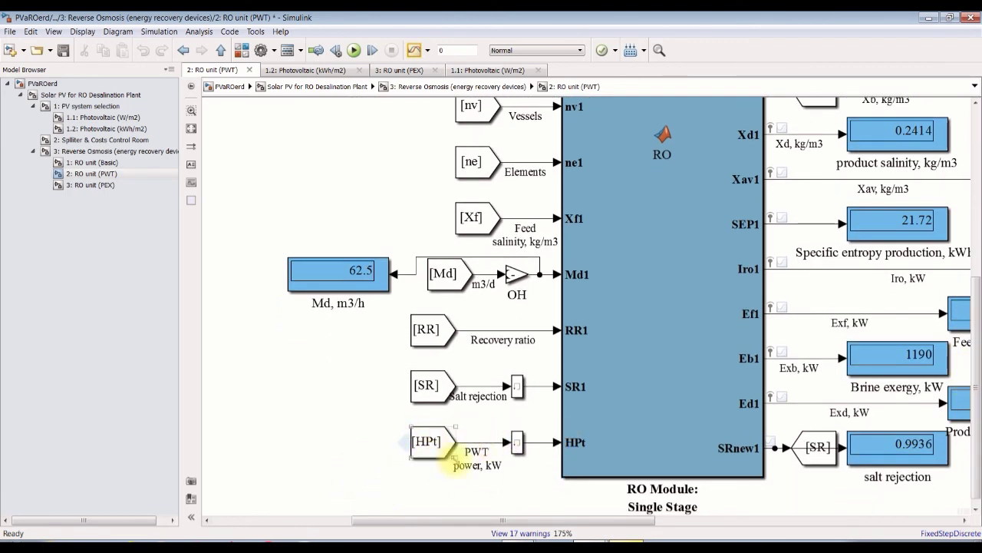
left_click_drag(583, 522, 681, 519)
left_click_drag(975, 332, 975, 178)
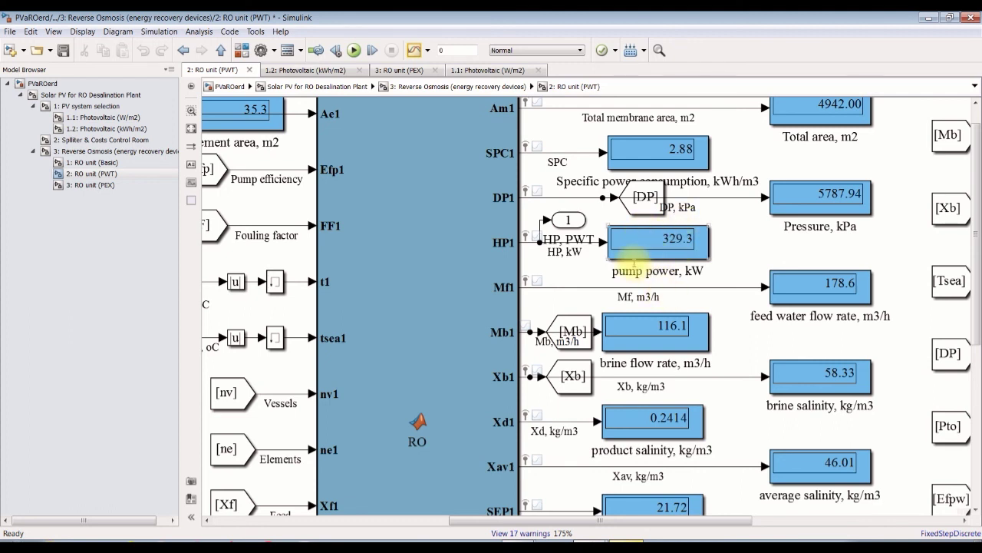
scroll(842, 151, "down", 5)
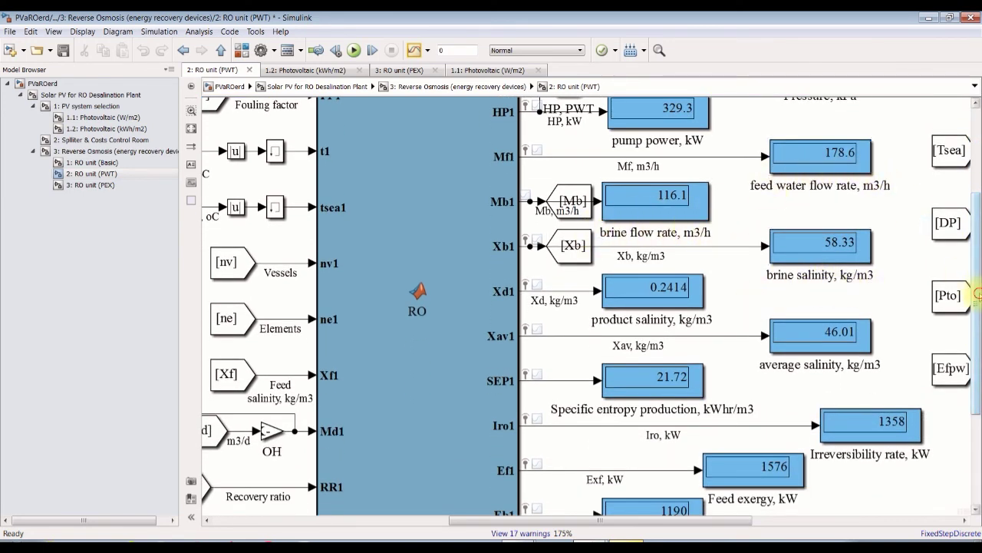
scroll(979, 295, "down", 5)
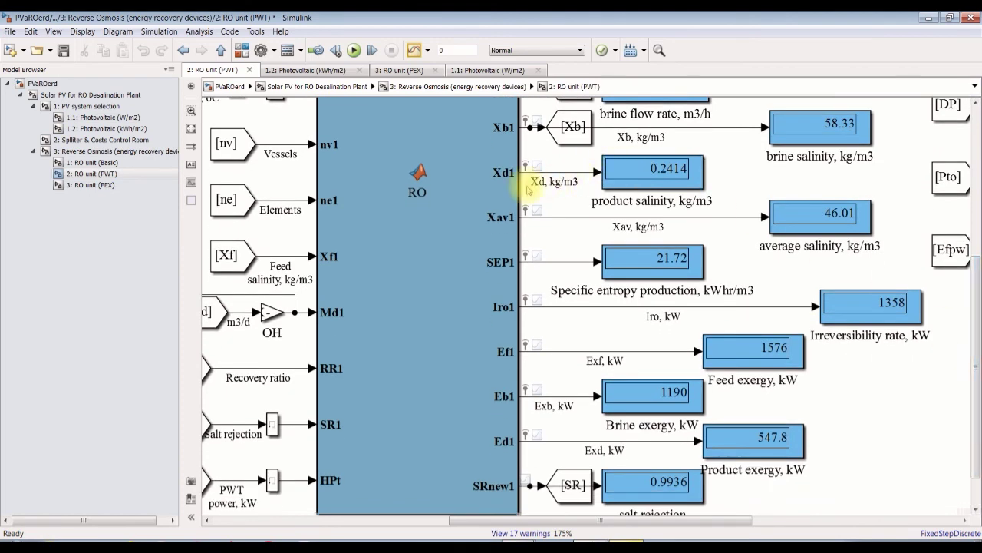
mouse_move(977, 354)
left_mouse_down()
mouse_move(975, 376)
mouse_move(976, 359)
left_mouse_up()
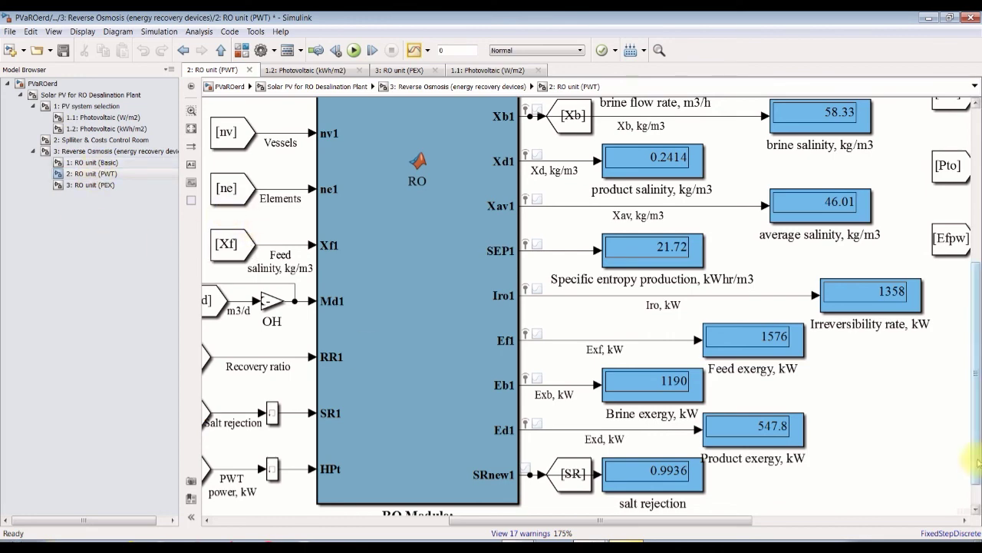
left_click_drag(973, 454, 973, 293)
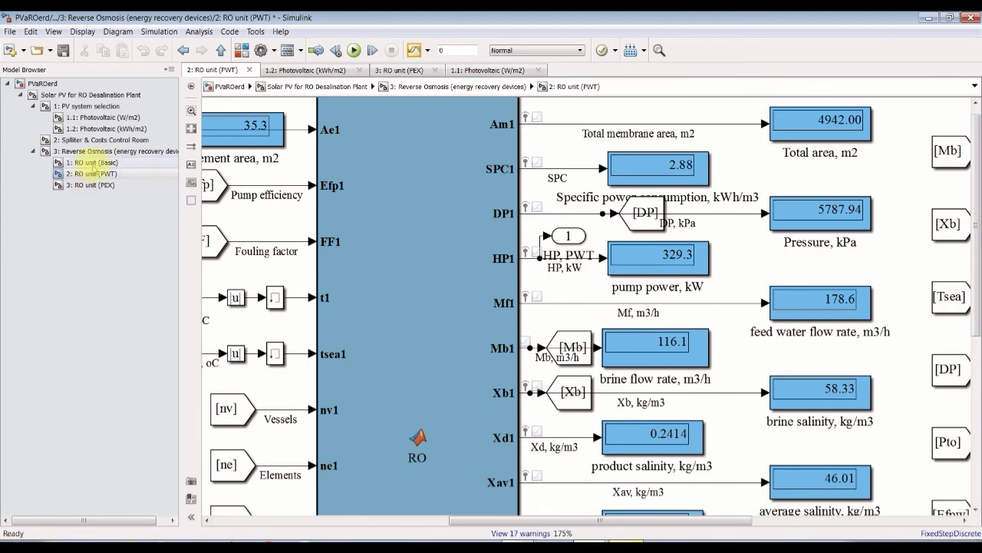
Examine the Photovoltaic (W/m2) subsystem's results for the number of modules, areas, battery storage, number of batteries and total PV costs.
left_click(97, 118)
scroll(577, 155, "up", 4)
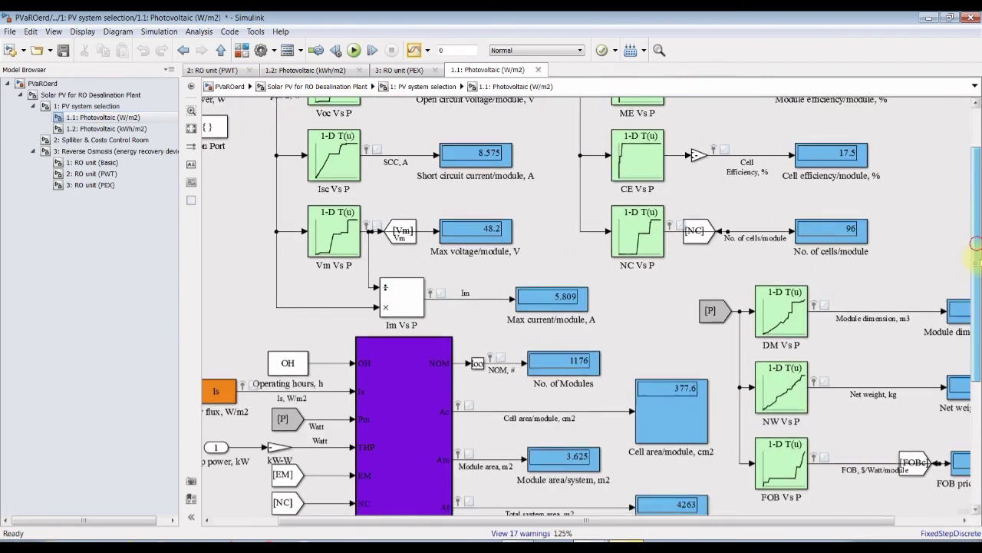
scroll(686, 263, "down", 4)
scroll(588, 127, "up", 2)
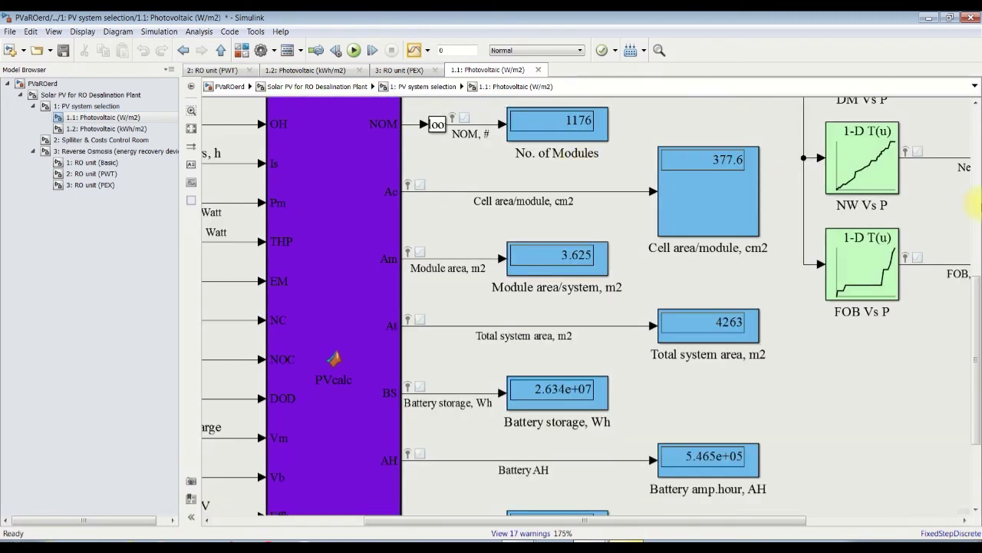
left_click_drag(979, 321, 977, 286)
left_click(881, 405)
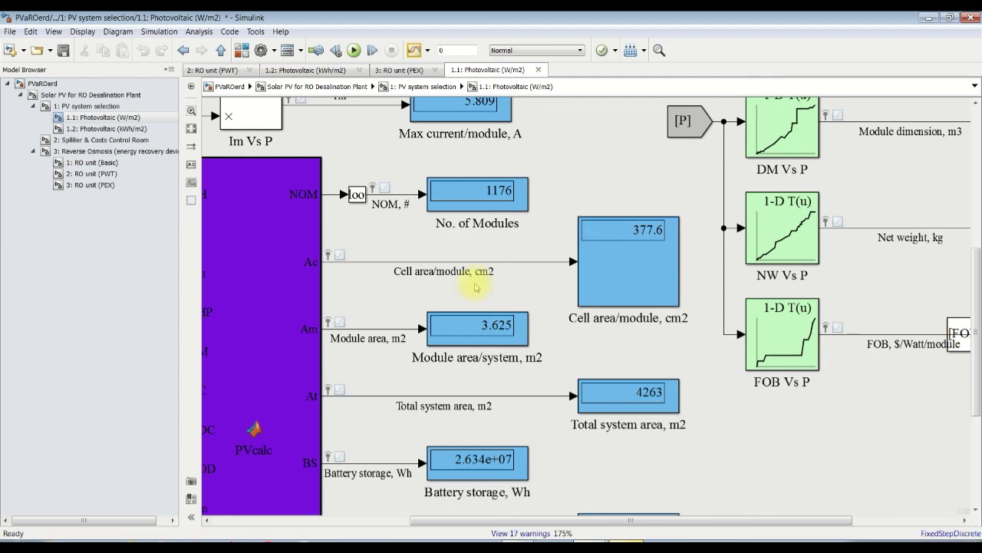
left_click_drag(976, 311, 976, 356)
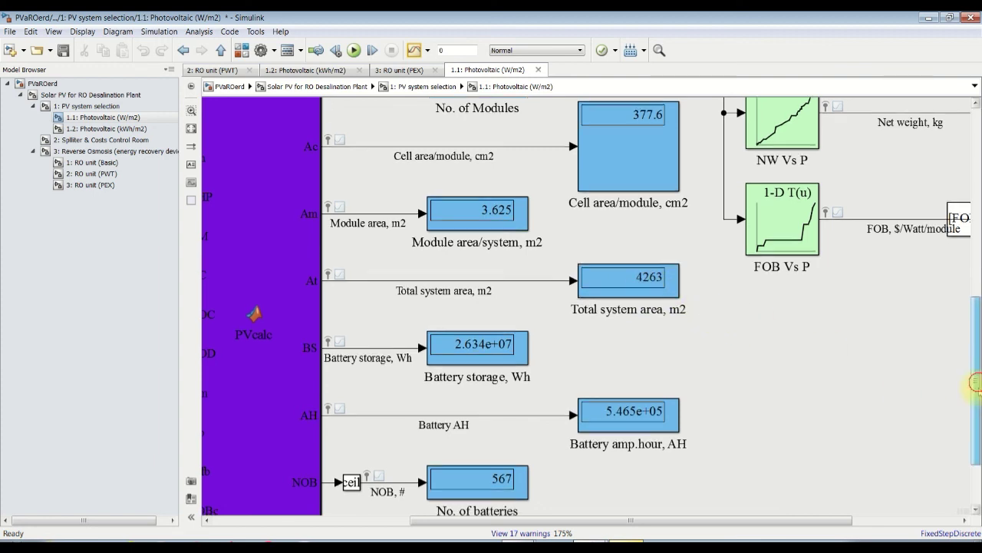
scroll(833, 409, "down", 3)
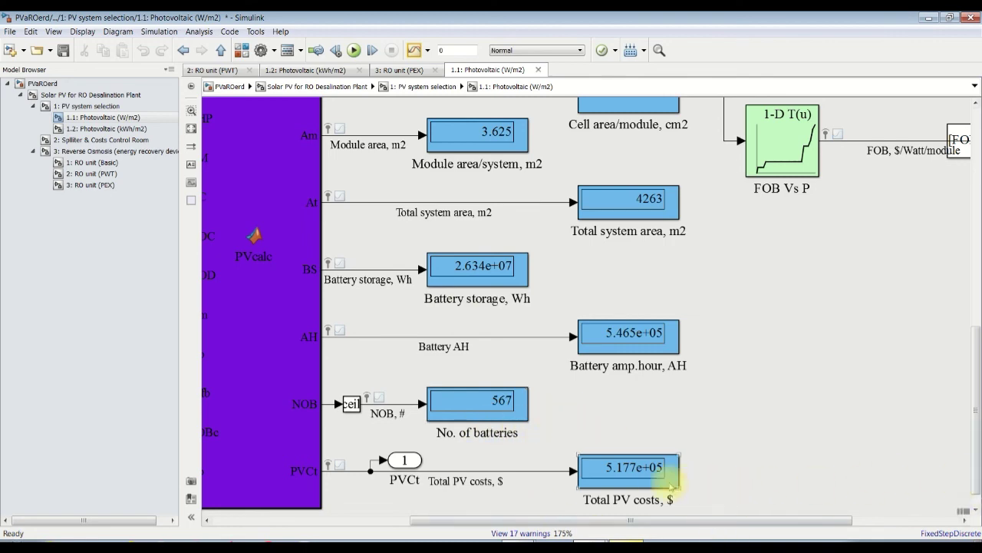
Examine the cost outputs in the Costs Control Room subsystem, from the amortization factor to the annual total and unit product costs.
left_click(87, 141)
scroll(506, 186, "up", 2)
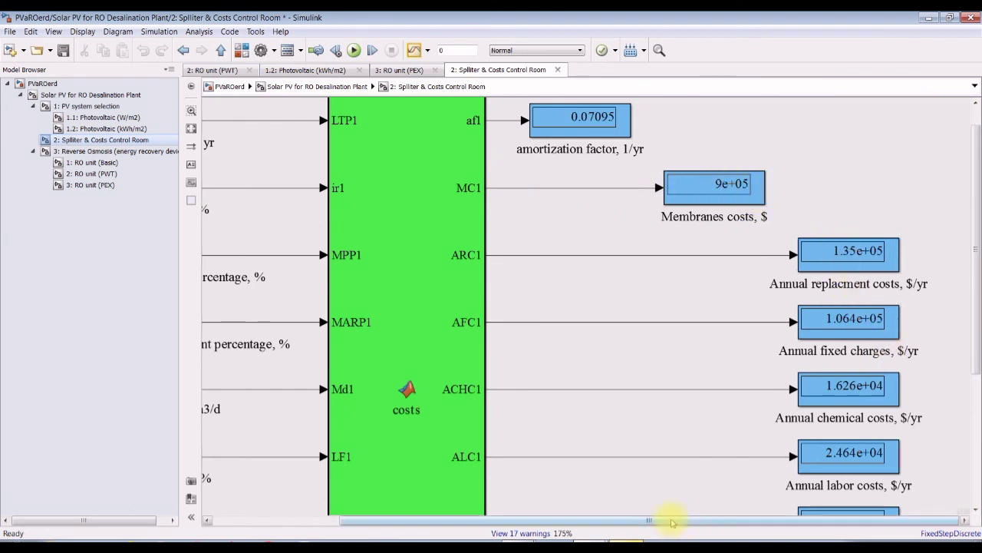
left_click_drag(973, 322, 973, 411)
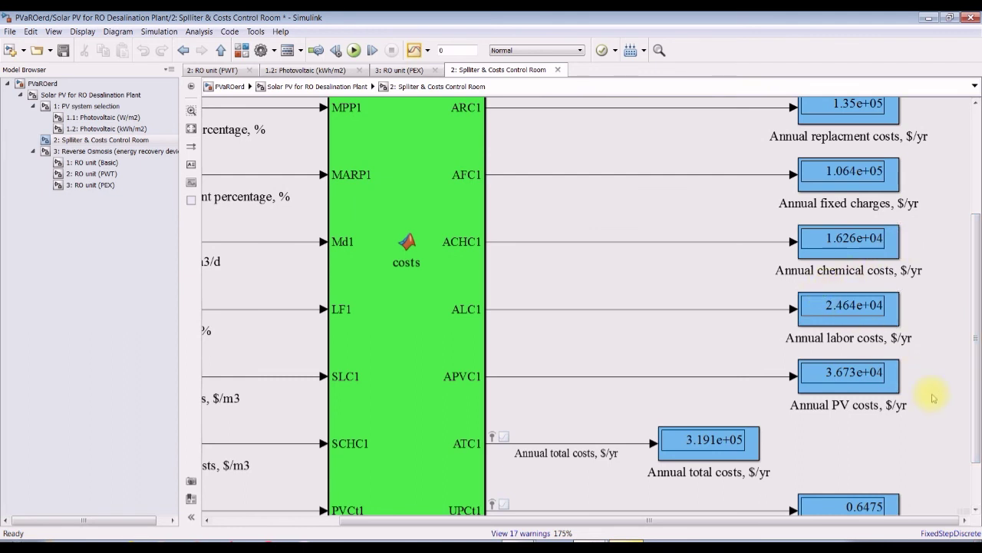
scroll(973, 403, "down", 2)
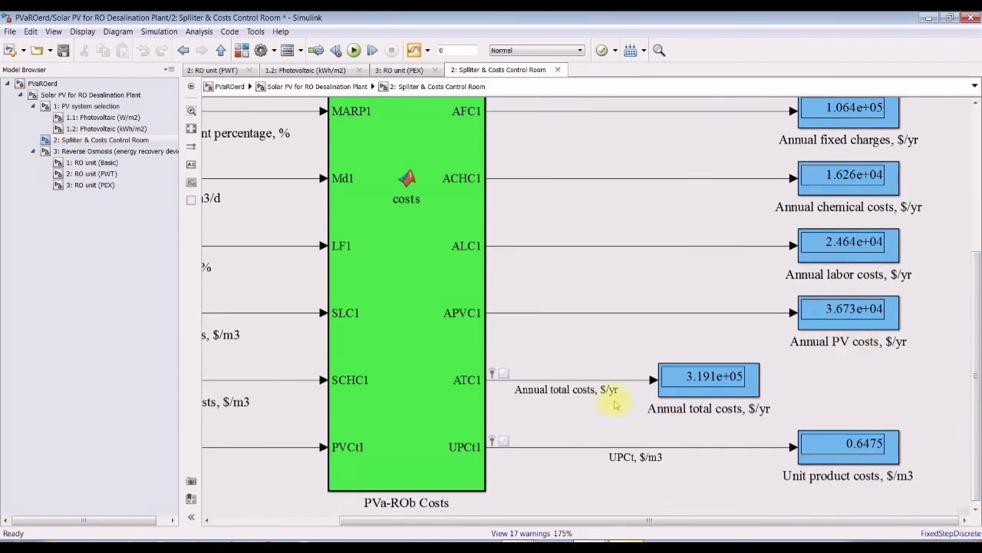
scroll(922, 461, "up", 2)
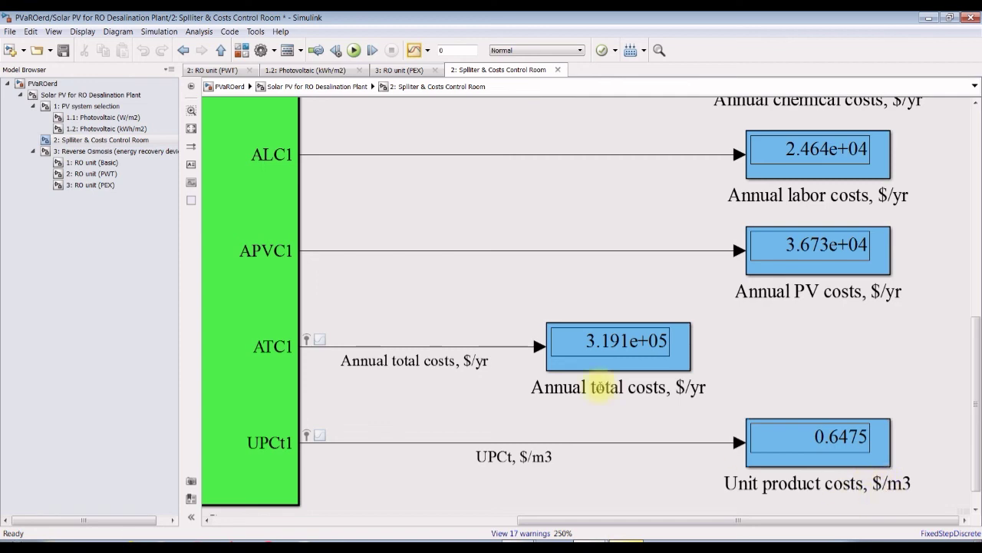
scroll(321, 202, "down", 2)
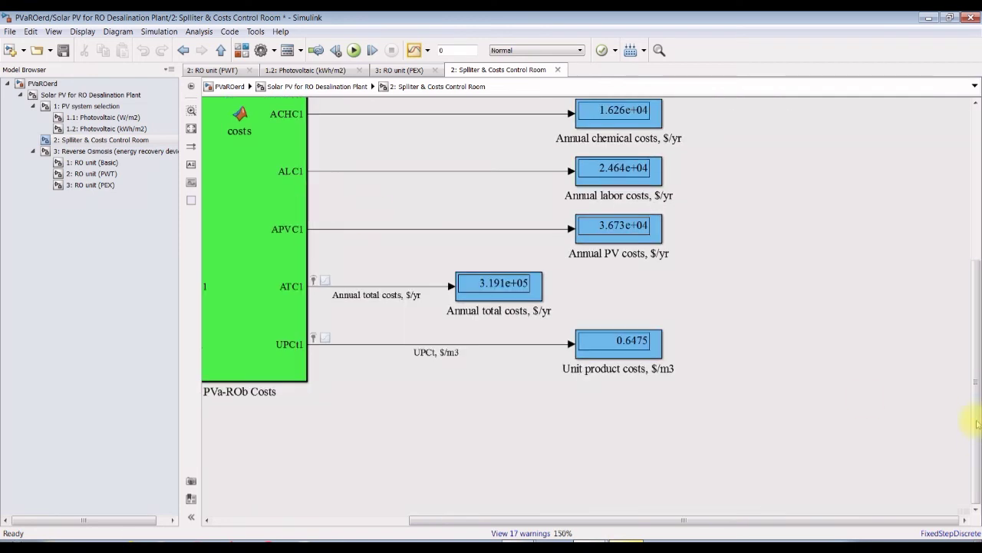
left_click_drag(975, 430, 975, 258)
scroll(242, 161, "down", 1)
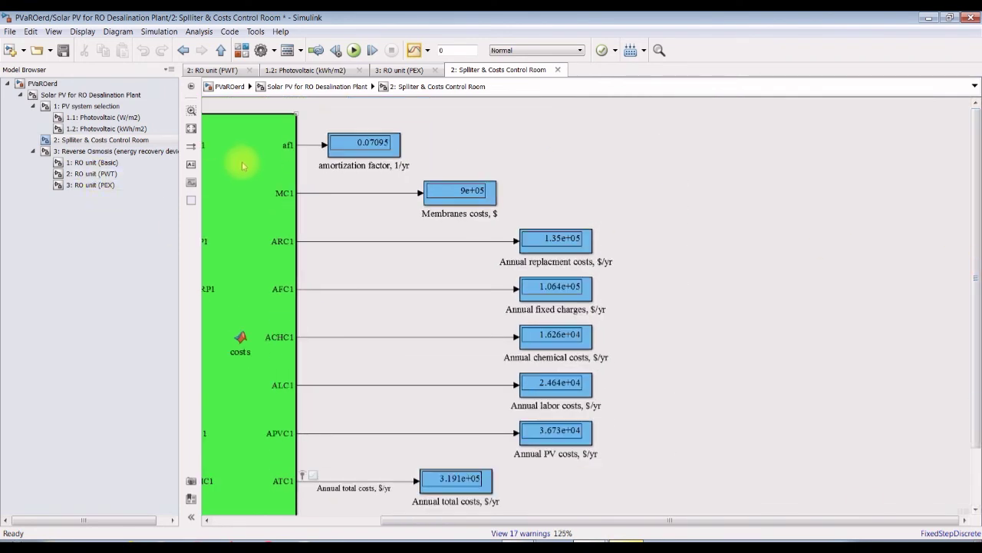
Set the simulation stop time to inf and open the Reverse Osmosis block's parameters from the plant overview.
left_click_drag(560, 522, 391, 521)
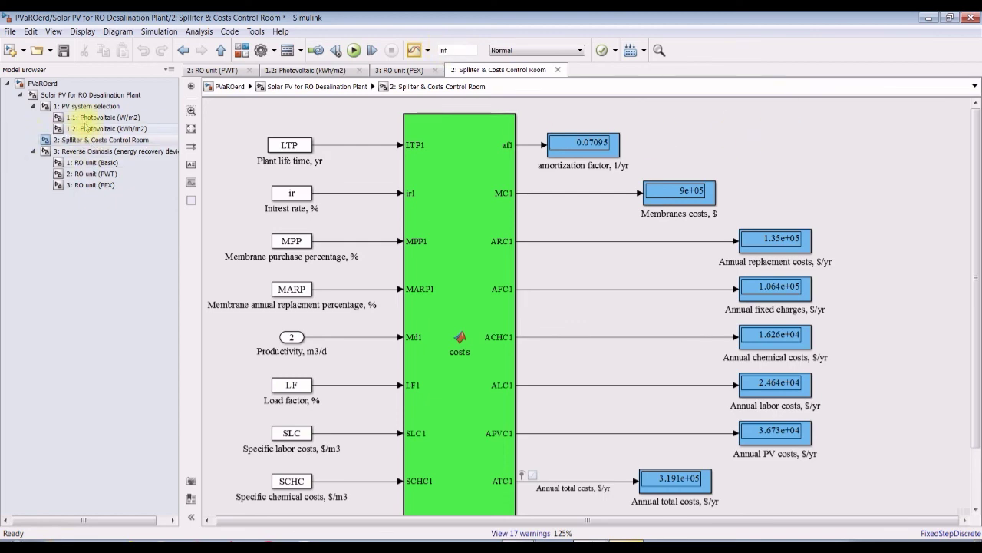
left_click(77, 95)
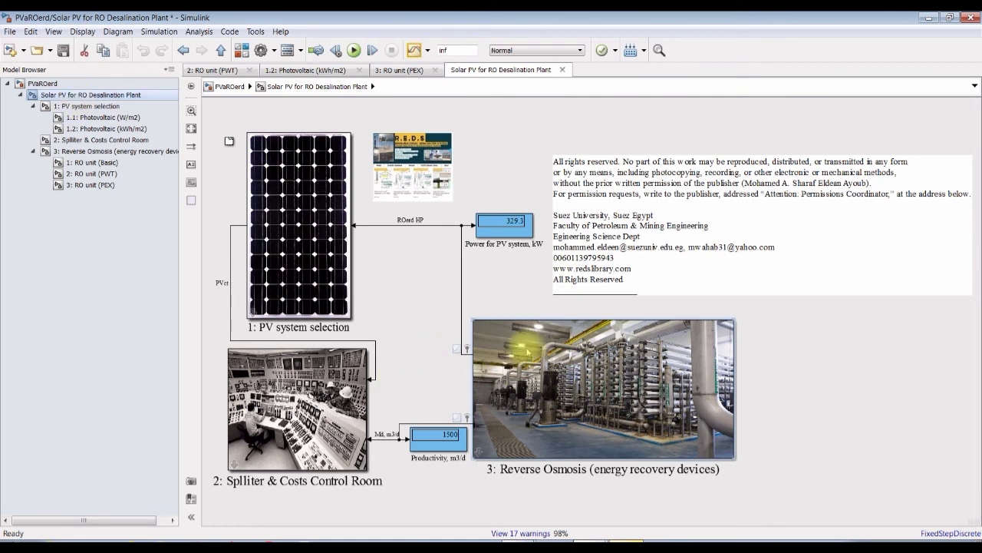
double_click(528, 347)
left_click_drag(244, 182, 340, 102)
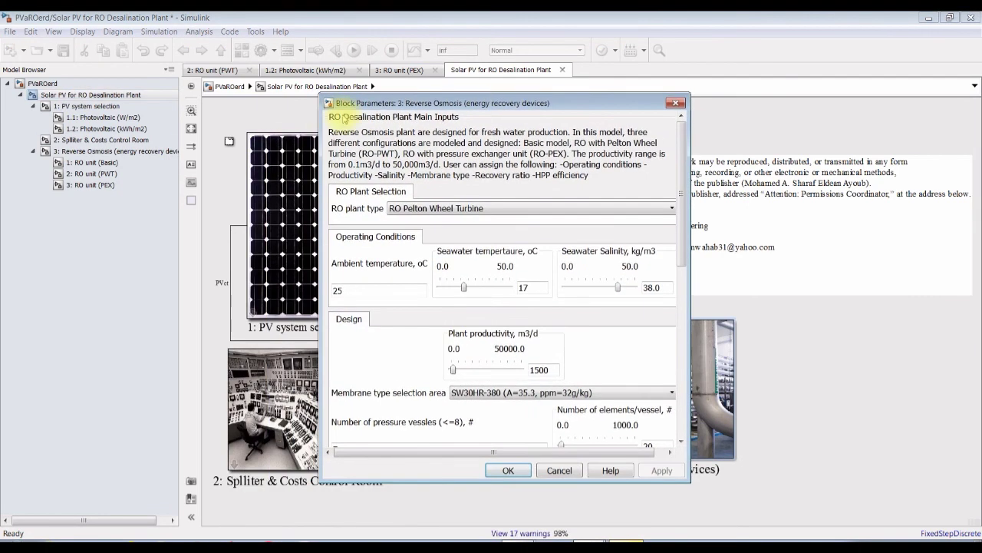
Display the RO unit (PWT) subsystem's outputs and arrange the open Reverse Osmosis parameters window beside them.
left_click(91, 153)
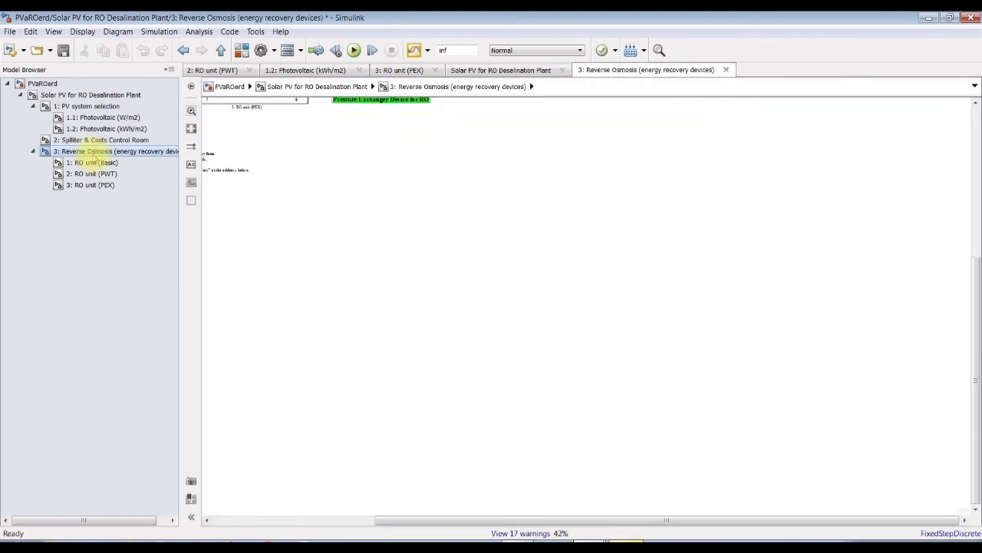
left_click(191, 127)
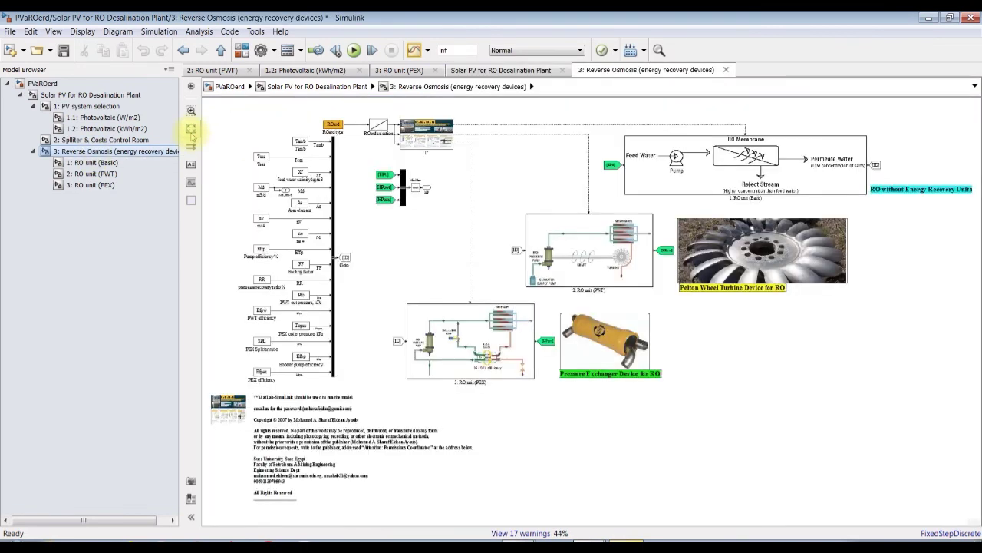
left_click(96, 174)
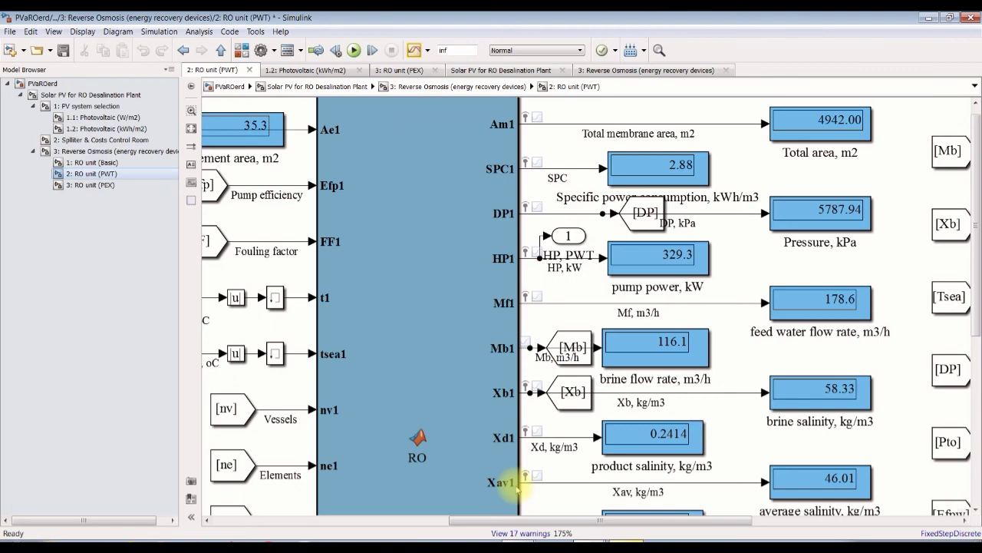
left_click(606, 543)
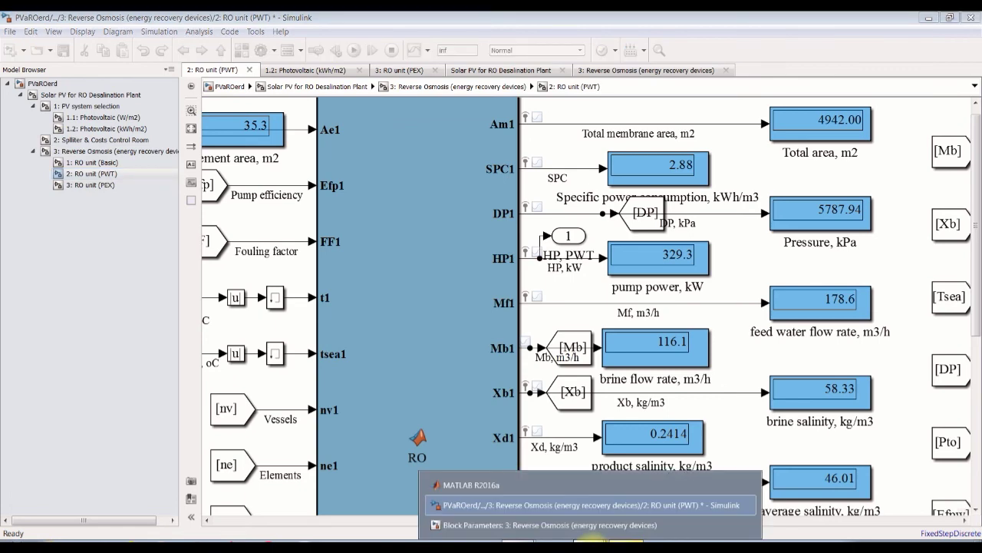
left_click(589, 524)
left_click_drag(493, 111, 346, 93)
left_click(975, 238)
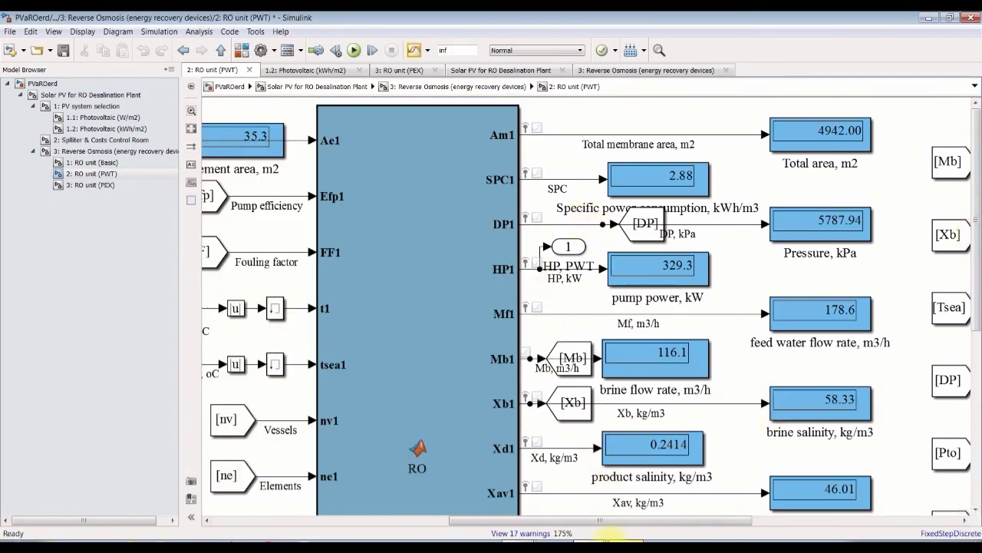
left_click(607, 539)
left_click(458, 16)
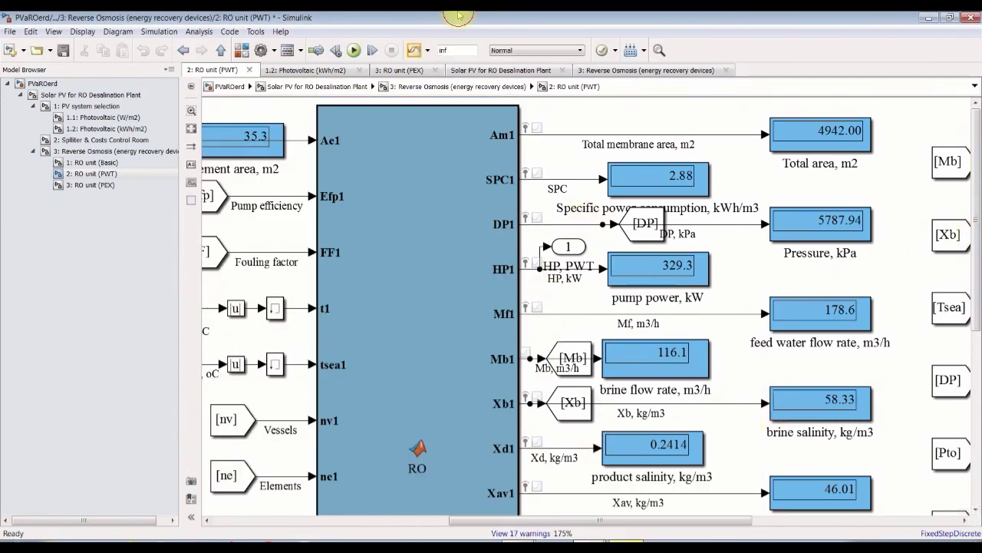
Start the continuous simulation and bring the Reverse Osmosis parameters window back in front of the RO unit (PWT) model.
left_click(354, 50)
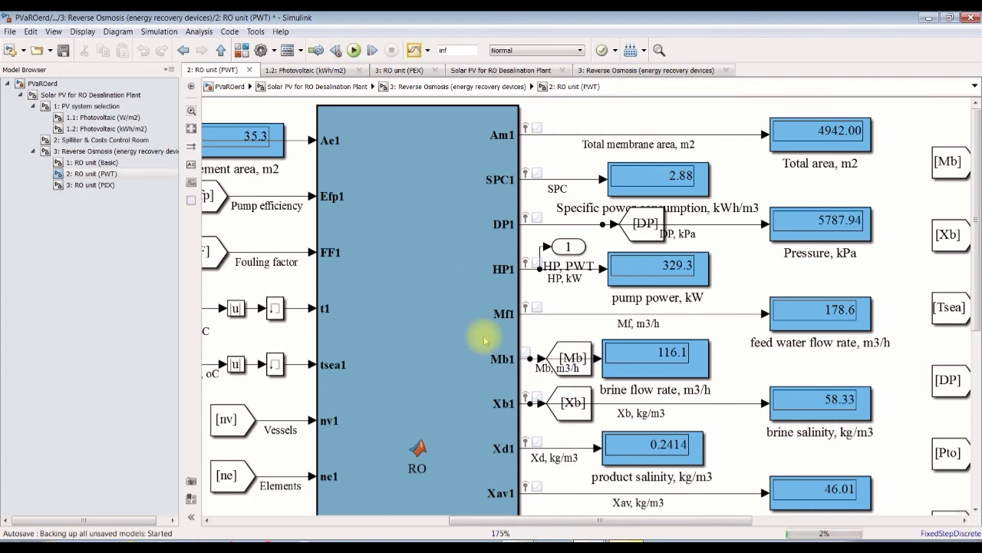
left_click(591, 542)
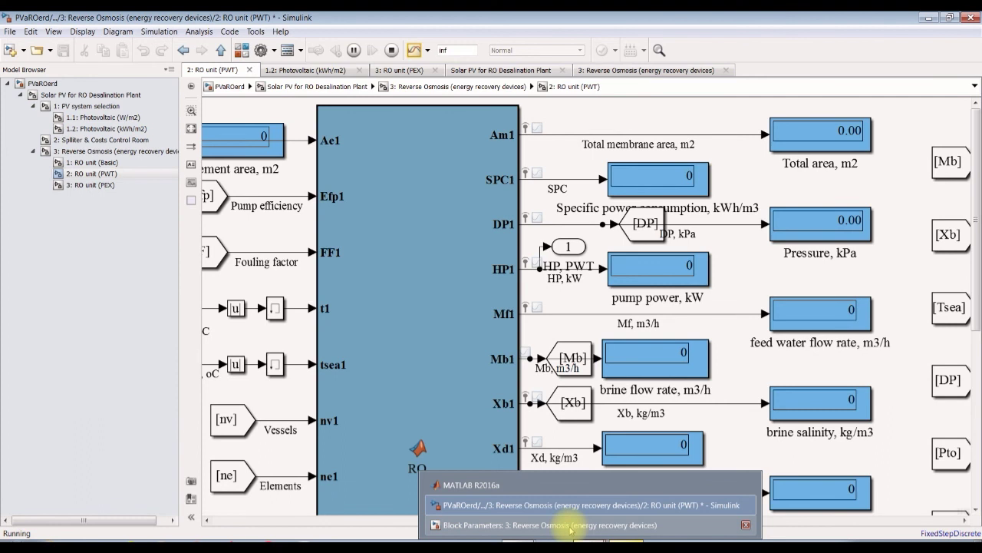
left_click(570, 525)
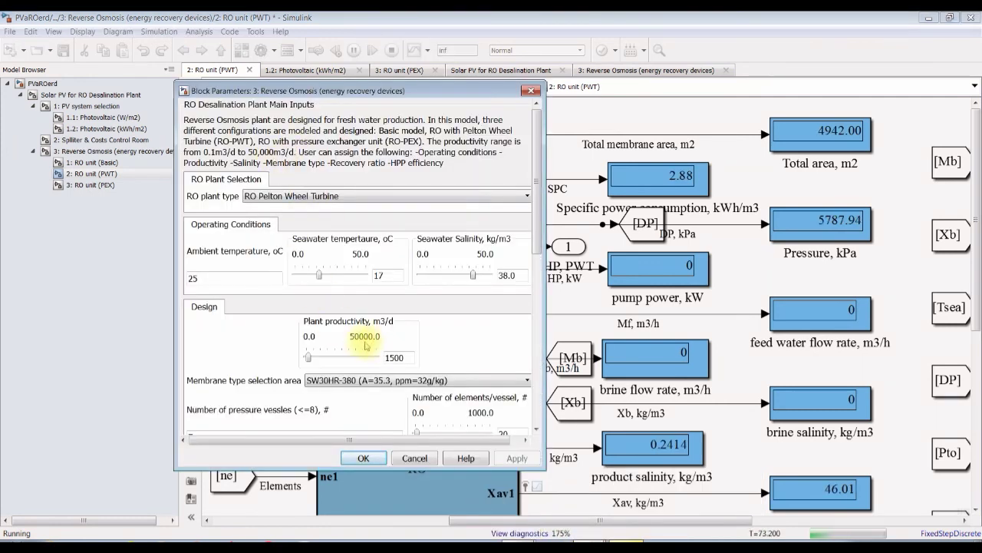
Raise the plant productivity to 3500 m3/d while the simulation is running.
double_click(395, 356)
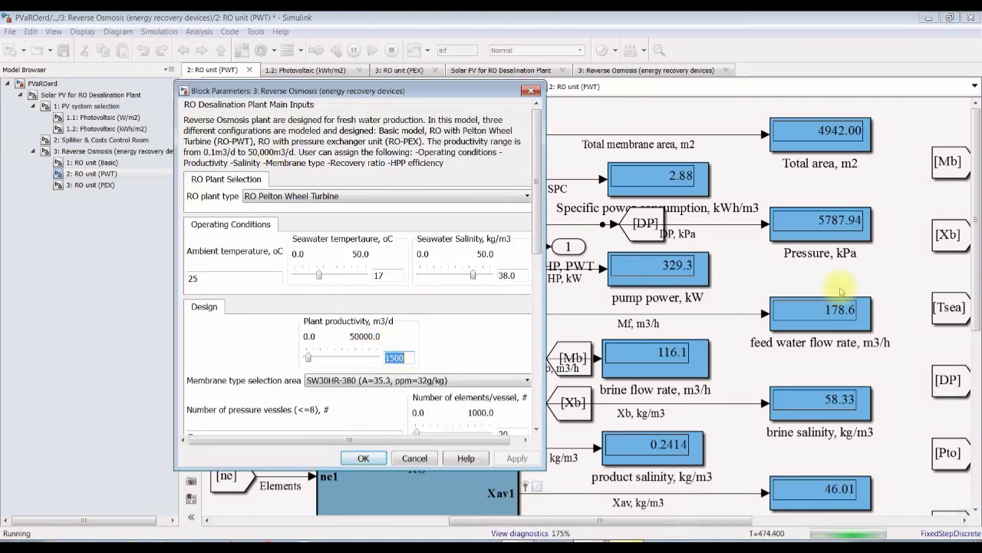
left_click(310, 359)
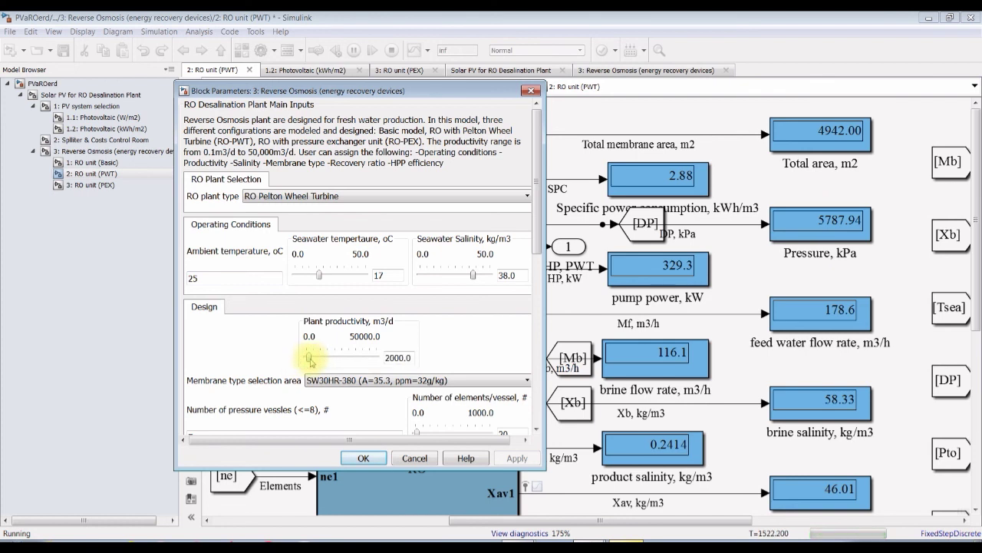
key("Right")
key("Right")
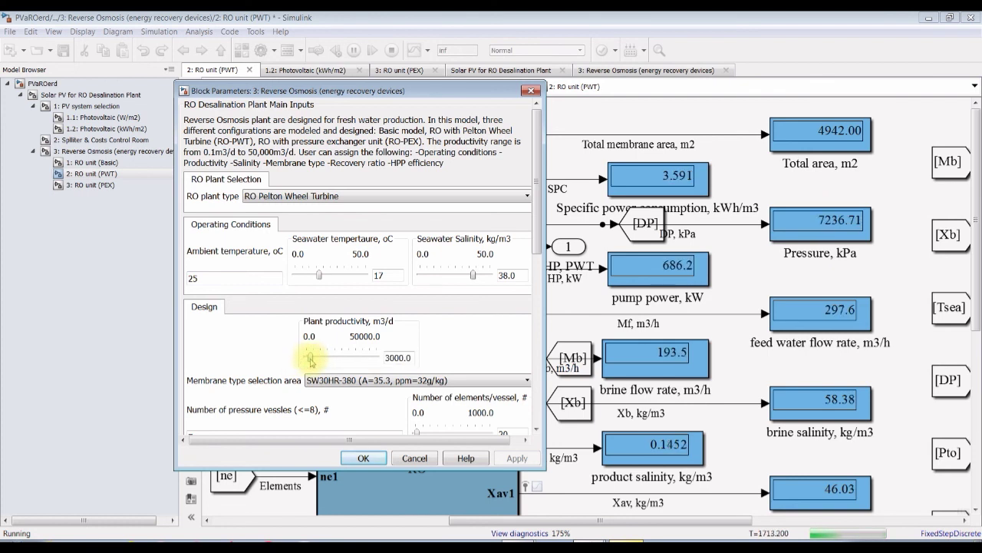
key("Right")
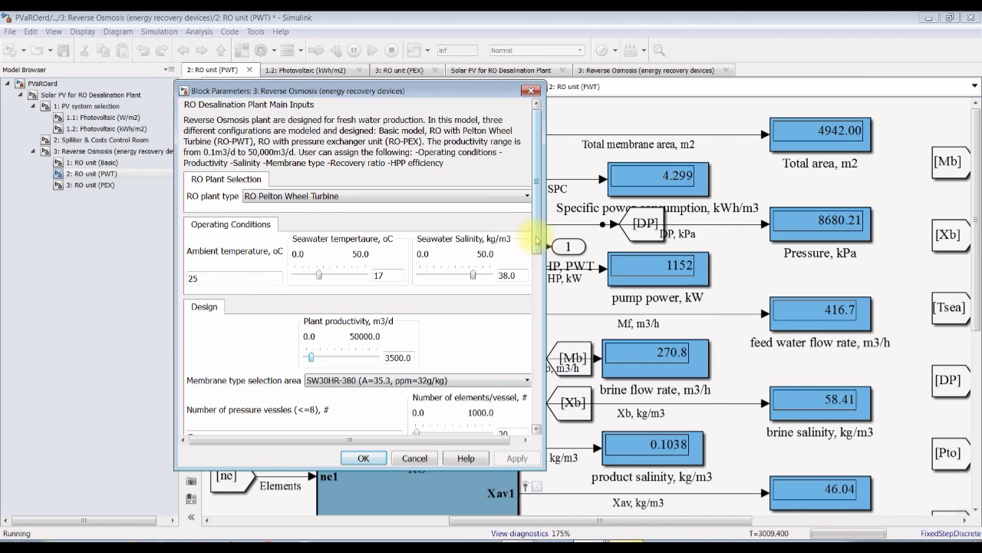
Raise the number of elements per vessel to 90 and the plant productivity to 6000 m3/d while the simulation is running.
scroll(538, 261, "down", 3)
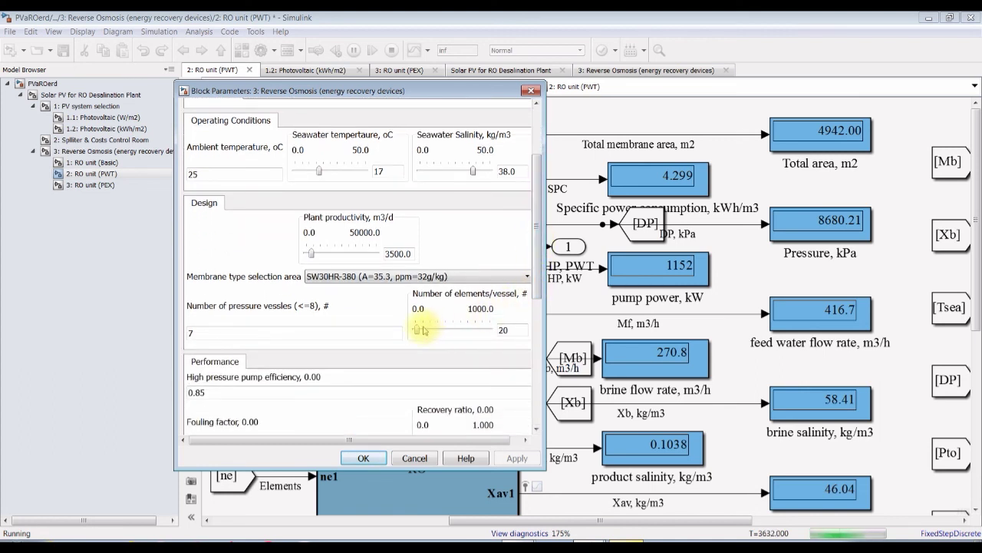
left_click(417, 330)
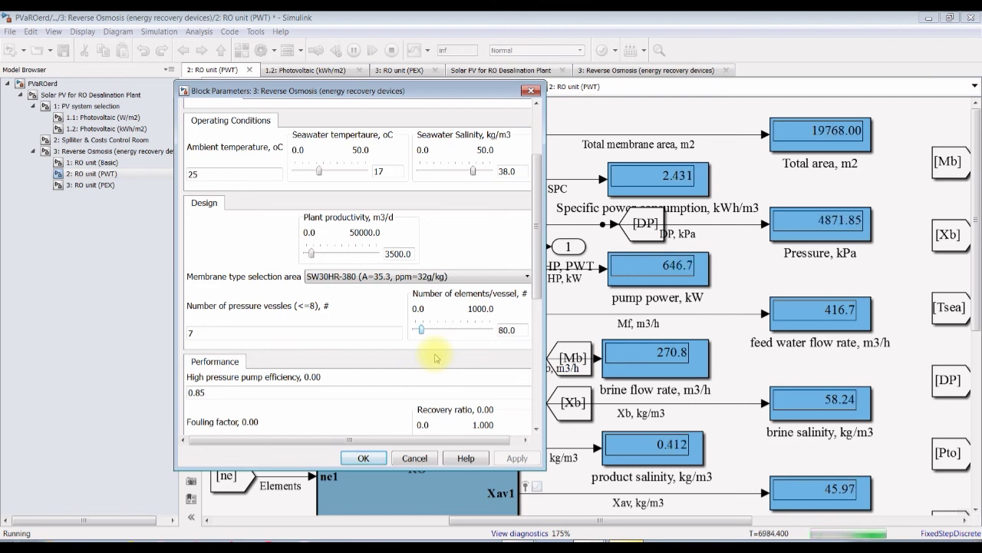
key("Right")
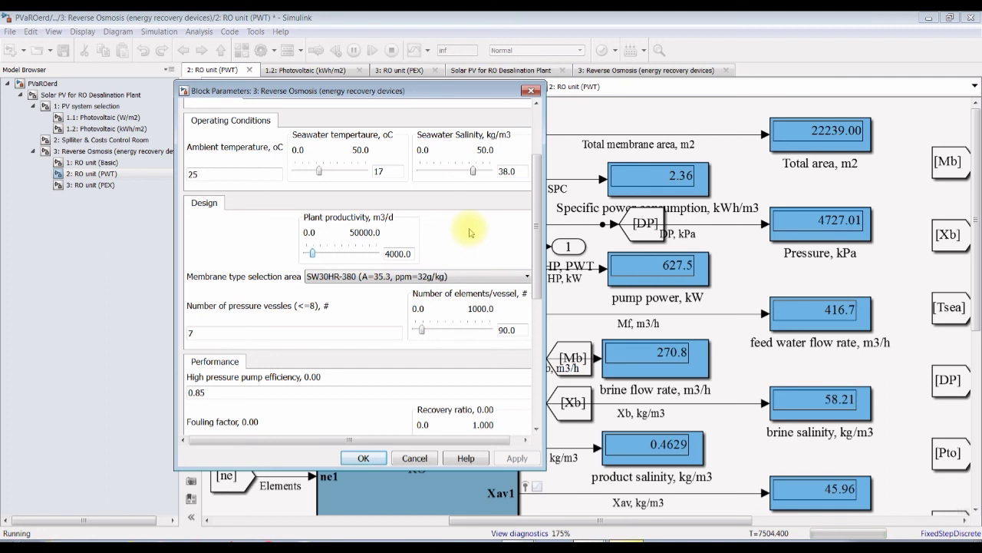
key("Right")
key("Right")
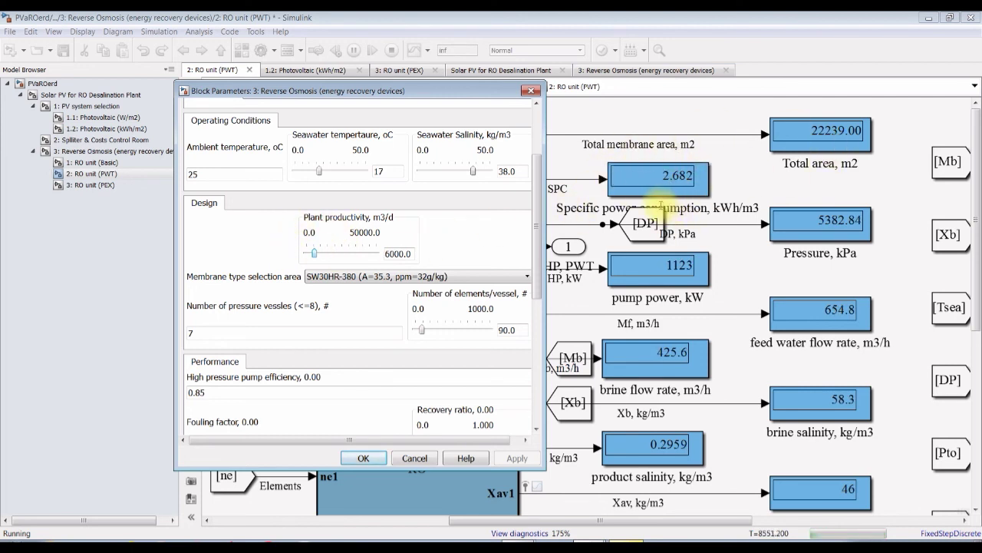
Display the 1.1: Photovoltaic (W/m2) outputs and arrange the open Reverse Osmosis parameters window beside the total area and cost displays.
left_click(119, 117)
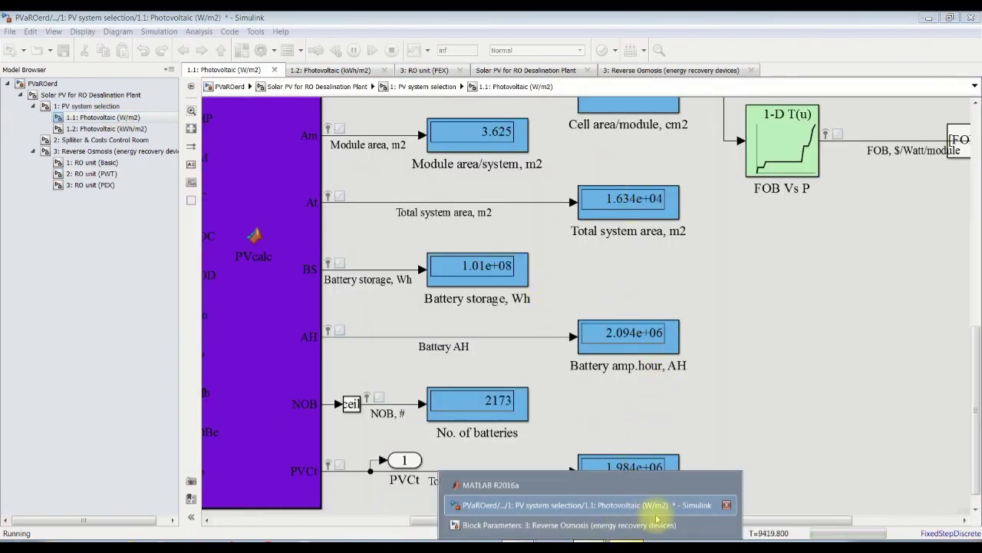
left_click(644, 524)
left_click_drag(388, 94, 316, 104)
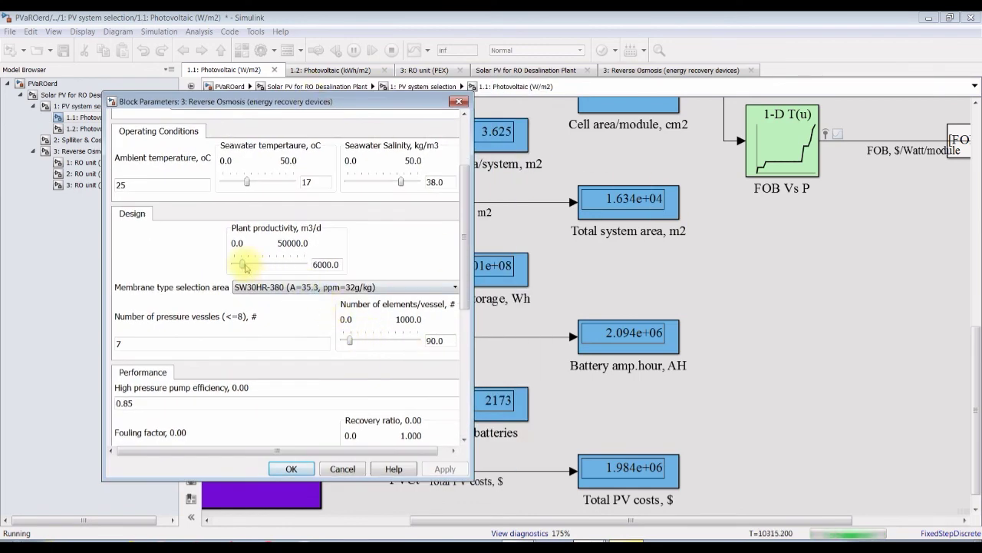
Raise the plant productivity to 8500 m3/d with the photovoltaic outputs in view.
left_click_drag(245, 266, 242, 265)
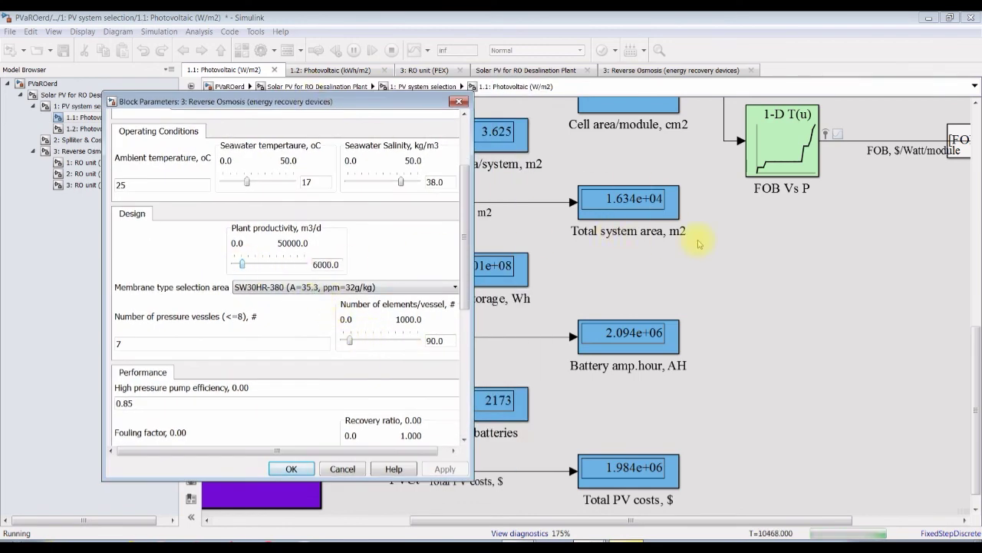
key("Right")
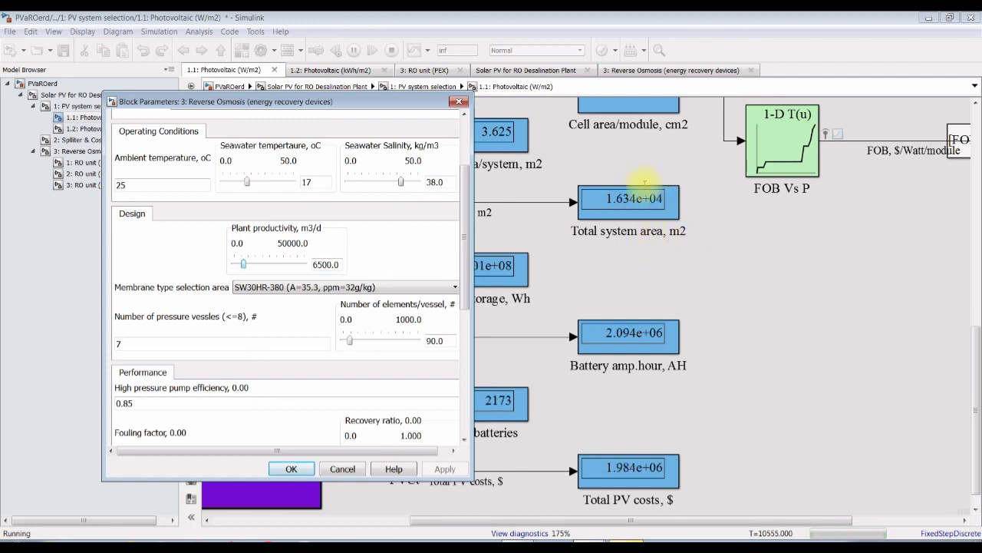
key("Right")
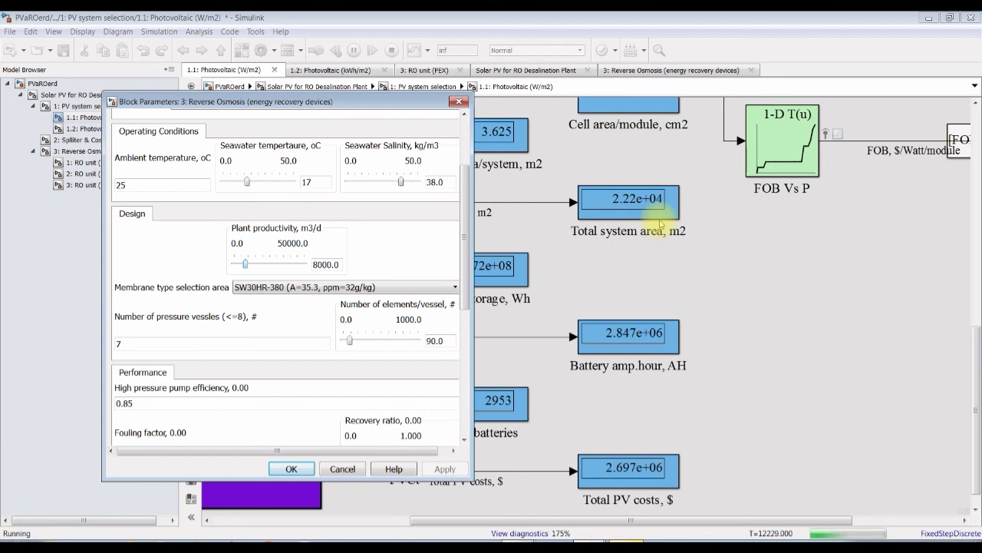
key("Right")
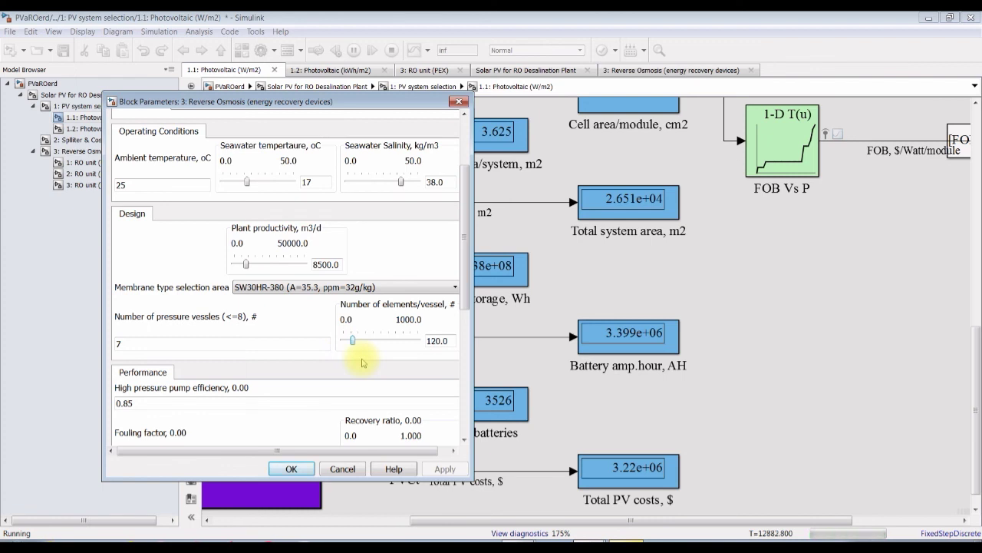
Raise the number of elements per vessel to 200 and accept the Reverse Osmosis parameters.
key("Right")
key("Right")
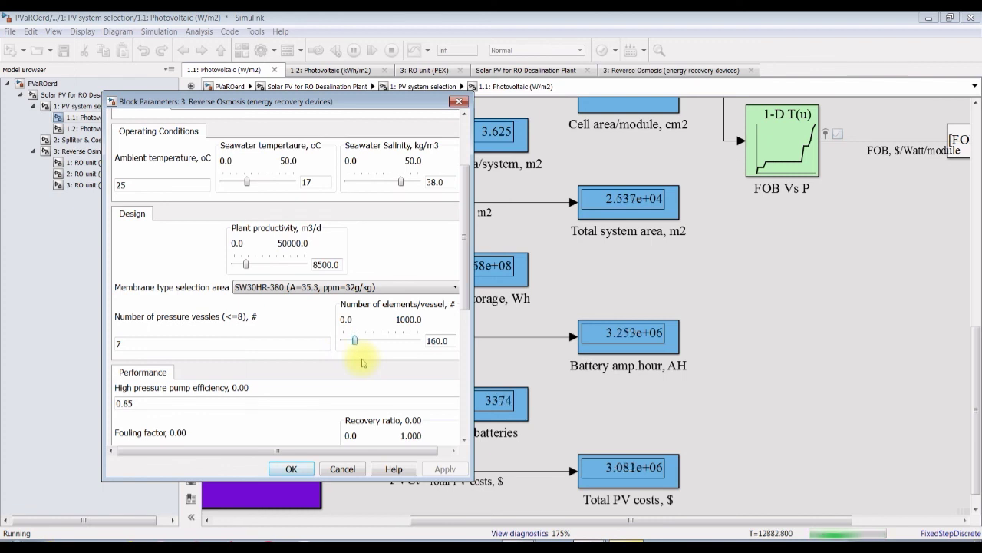
key("Right")
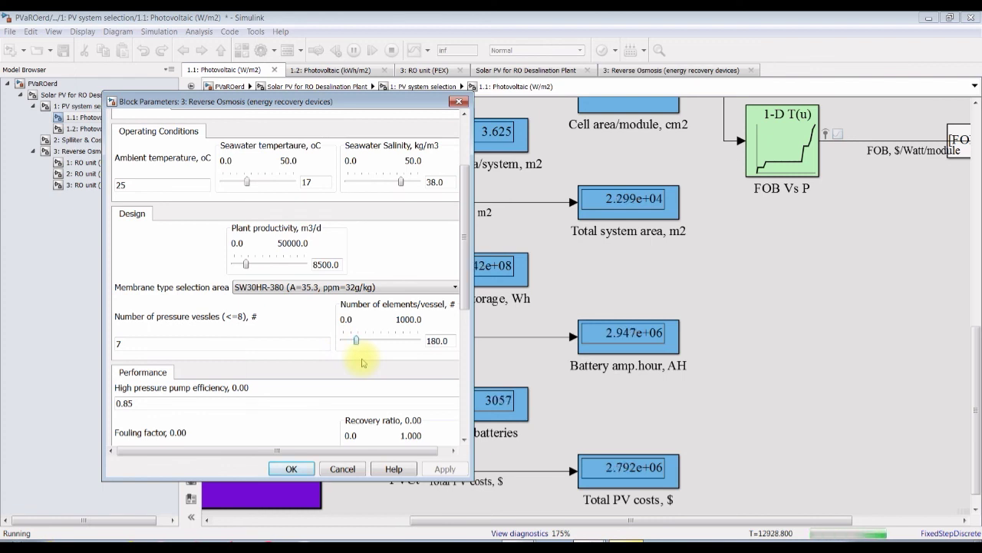
key("Right")
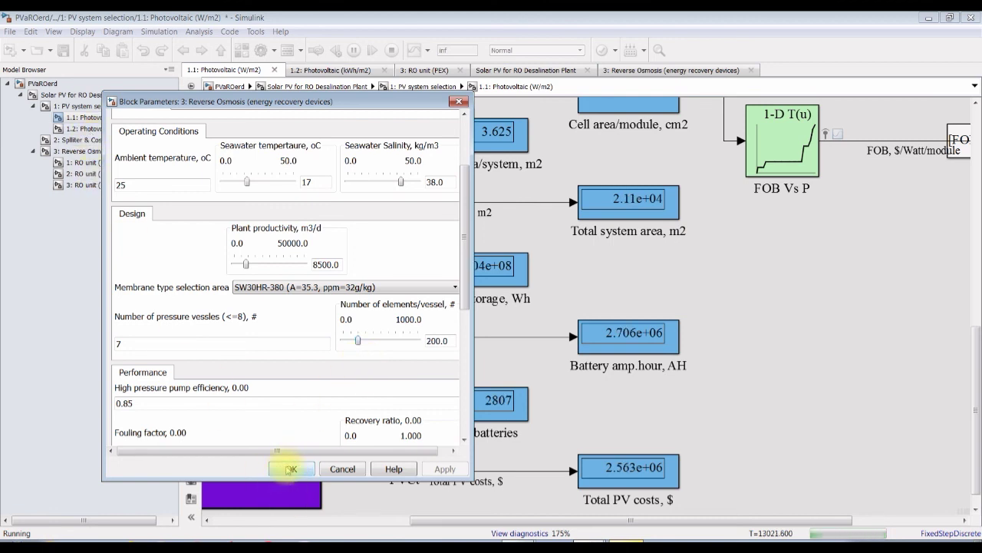
left_click(289, 468)
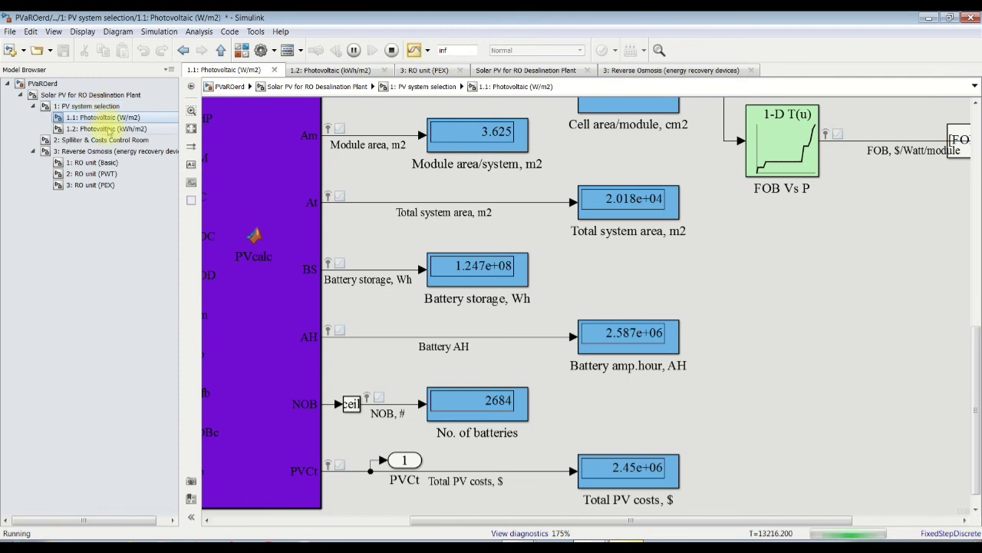
Open the 1.1: Photovoltaic (W/m2) block's parameters from the PV system selection and place the window over that subsystem's outputs.
left_click(87, 105)
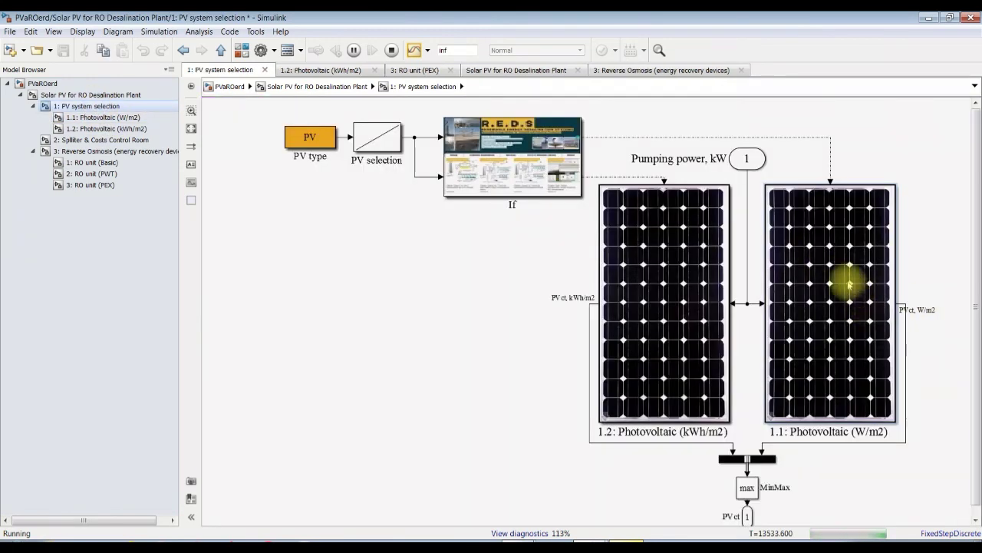
double_click(849, 283)
left_click_drag(766, 190, 317, 148)
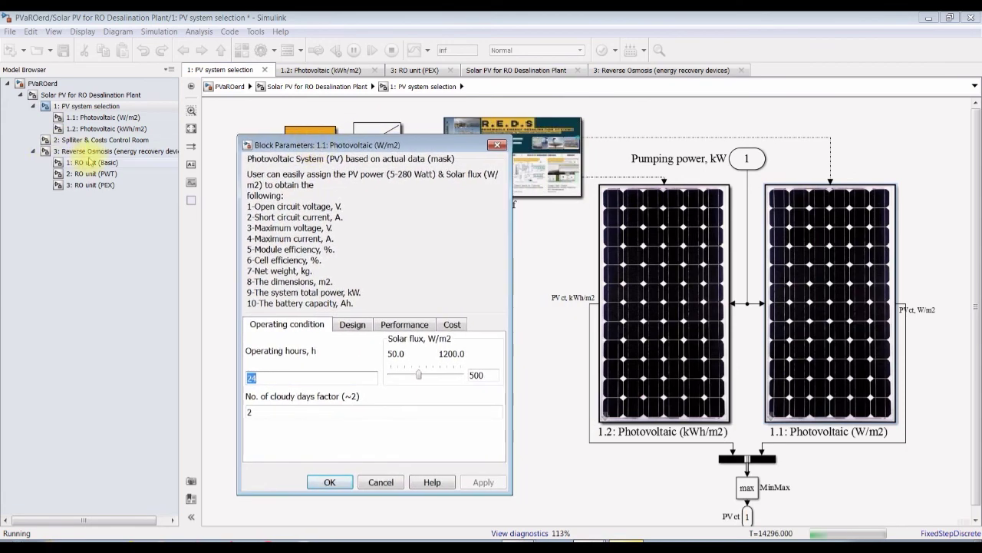
left_click(96, 117)
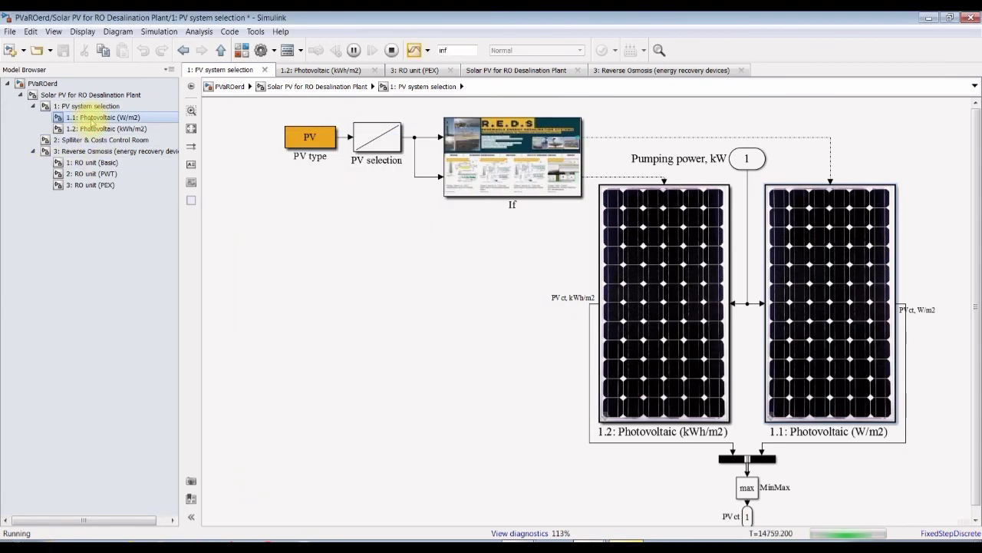
mouse_move(607, 539)
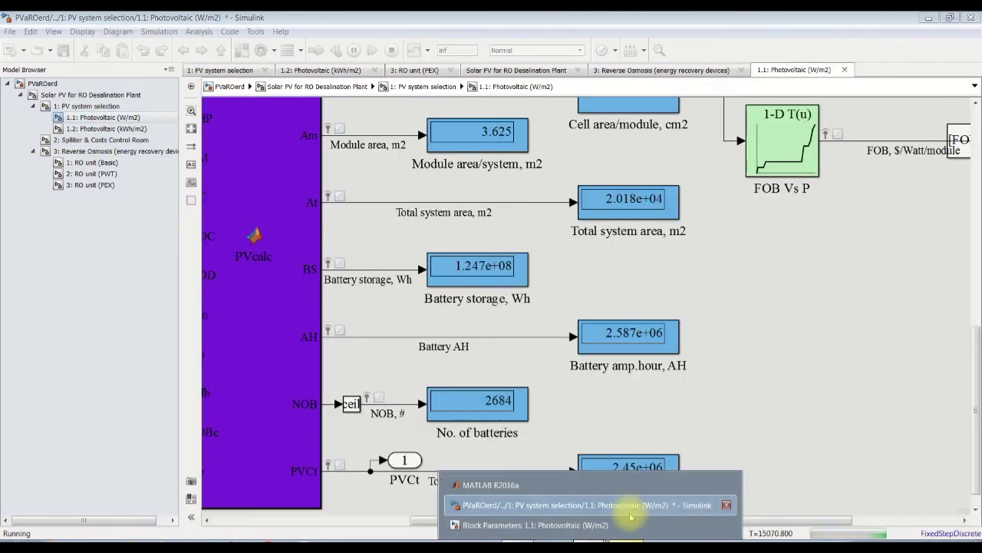
left_click(568, 526)
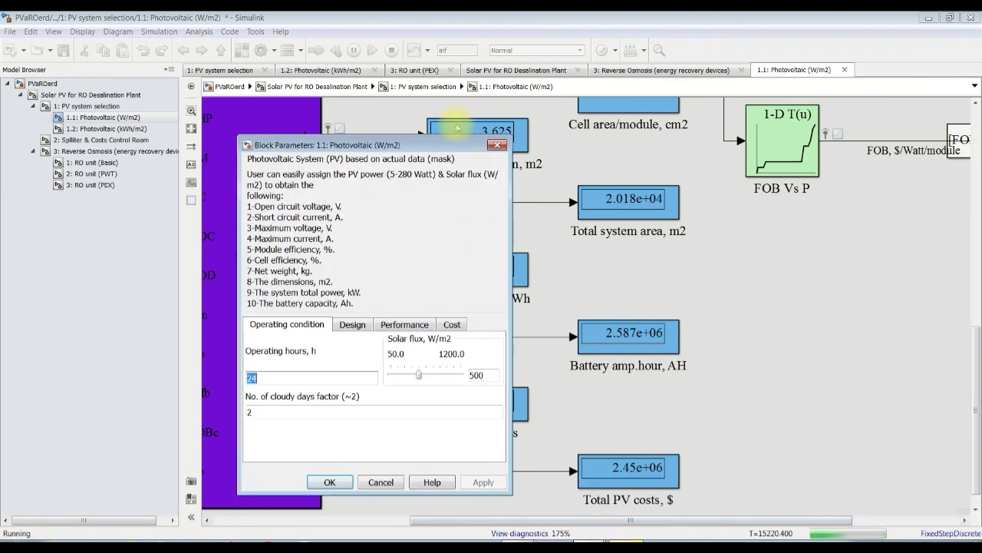
Raise the solar flux gradually to slightly above 832 W/m2 during the run and accept the photovoltaic parameters.
left_click(420, 376)
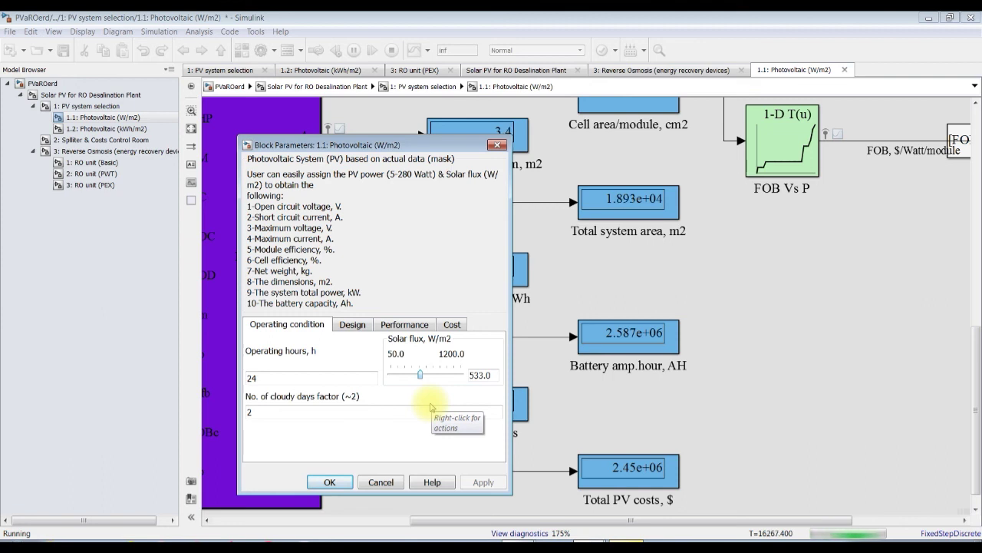
key("Right")
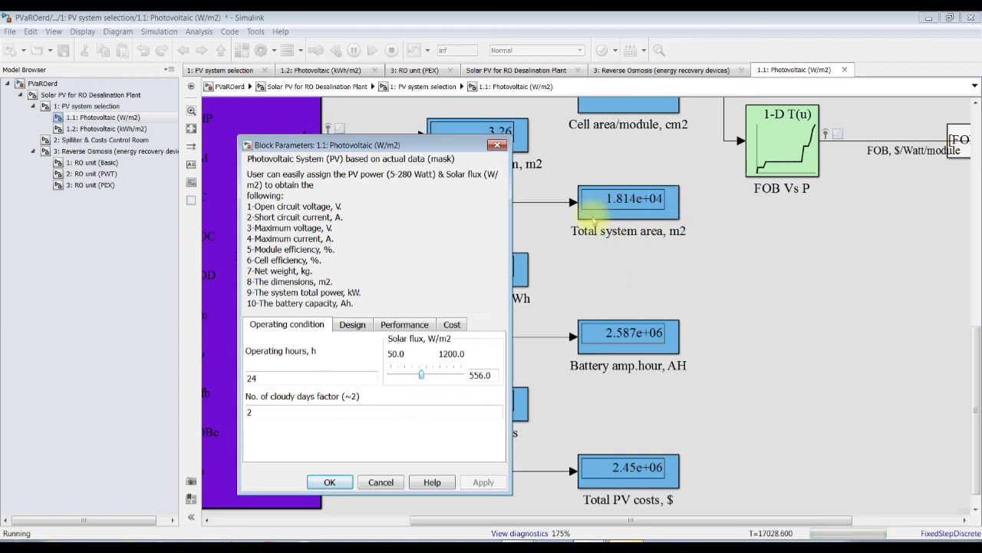
key("Right")
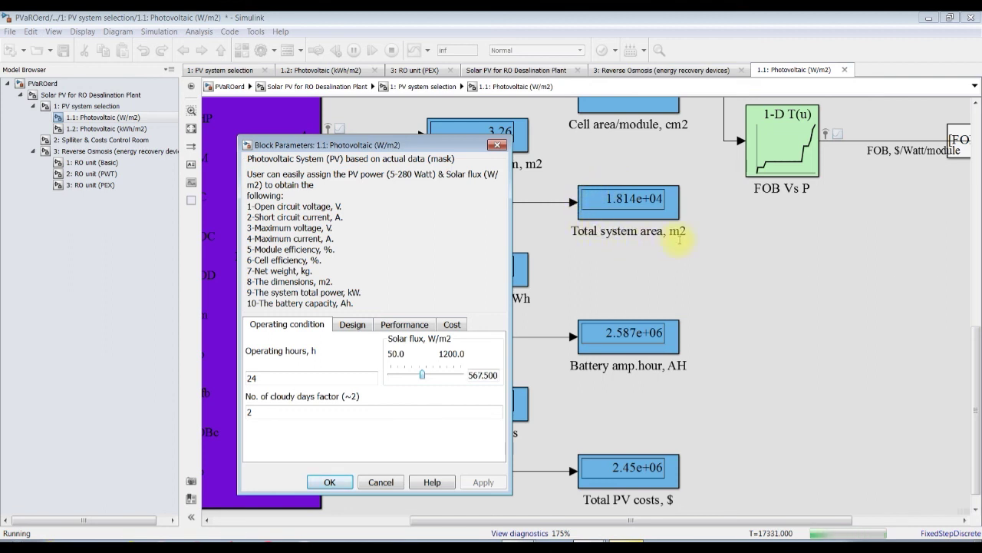
key("Right")
key("Right")
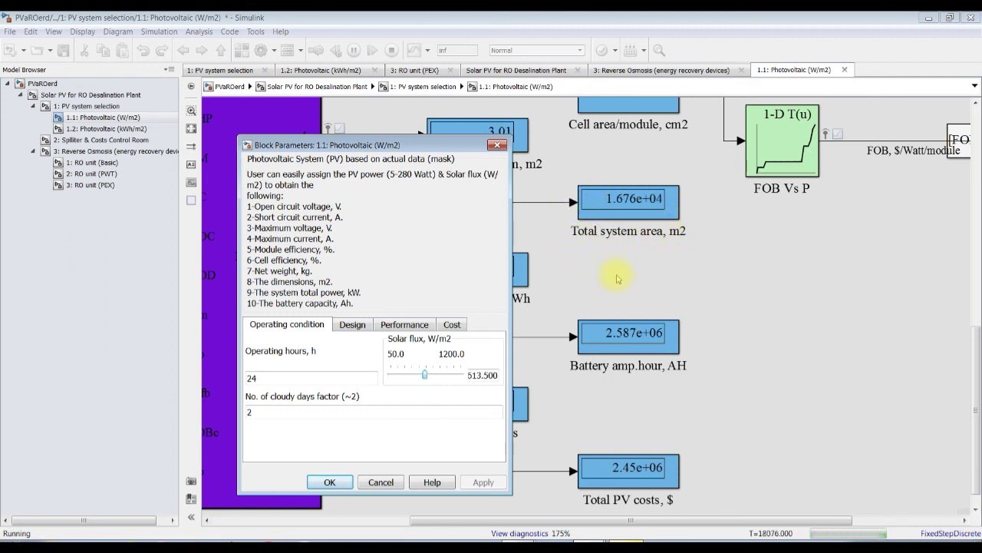
key("Right")
key("Right")
key("Right")
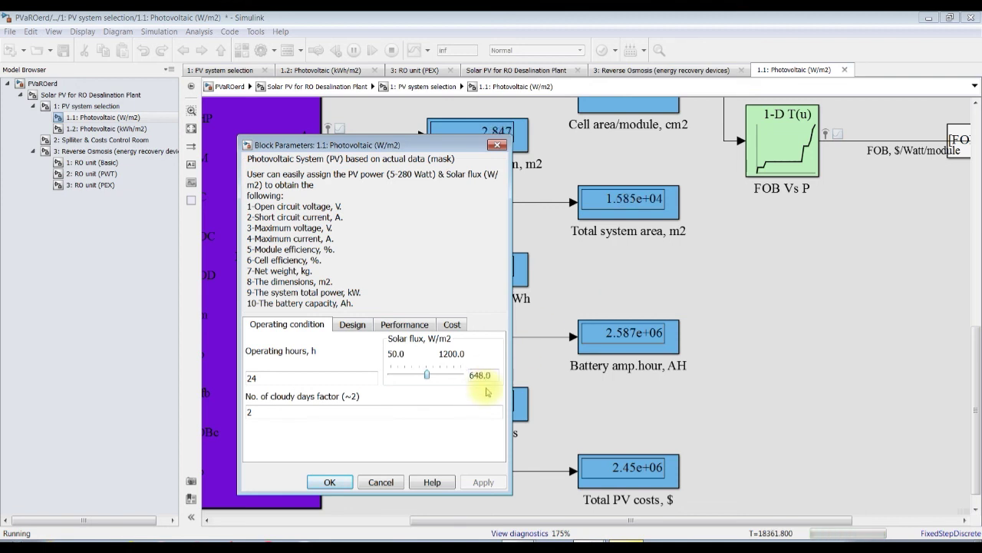
key("Right")
key("Right")
key("Right")
key("Right")
key("Right")
key("Right")
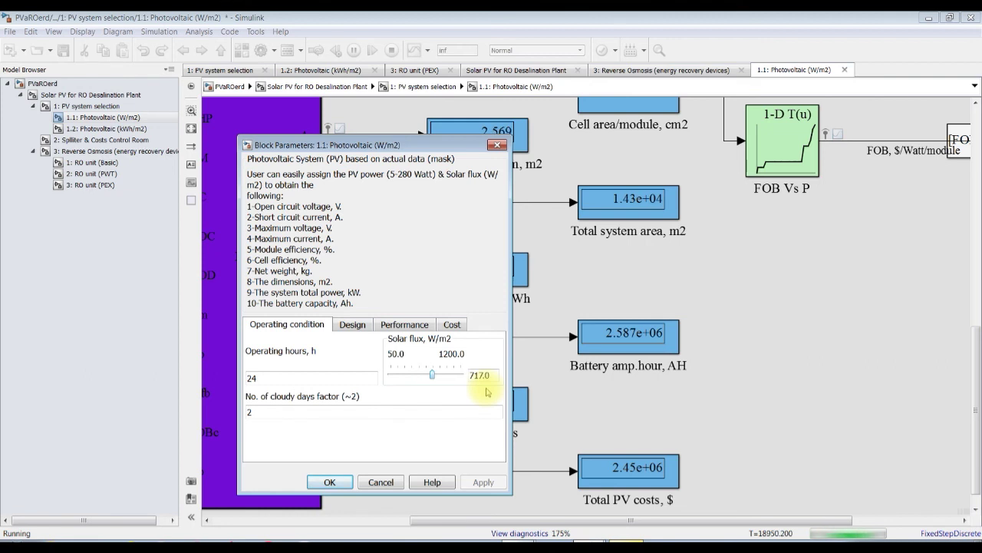
key("Right")
key("Right")
key("Right")
key("Right")
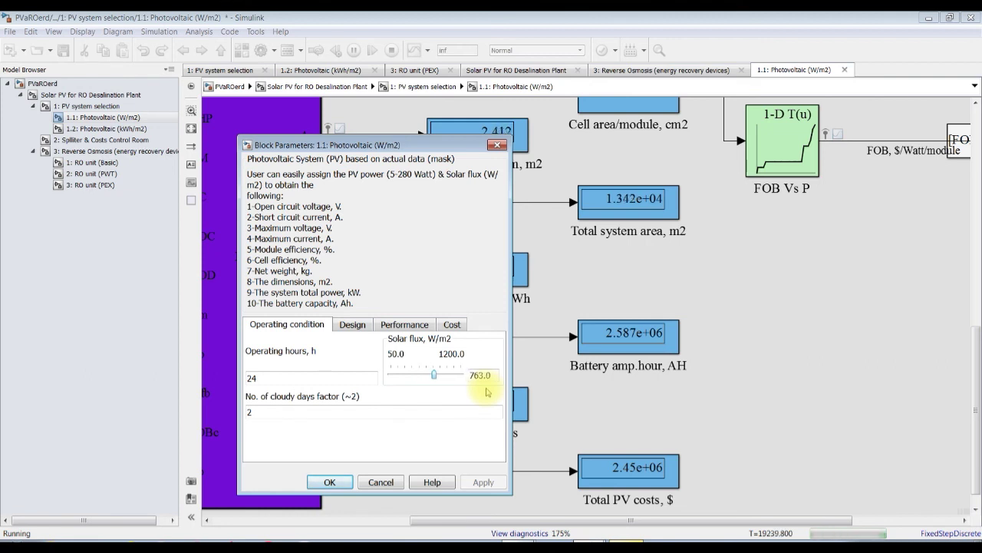
key("Right")
key("Right")
key("Right")
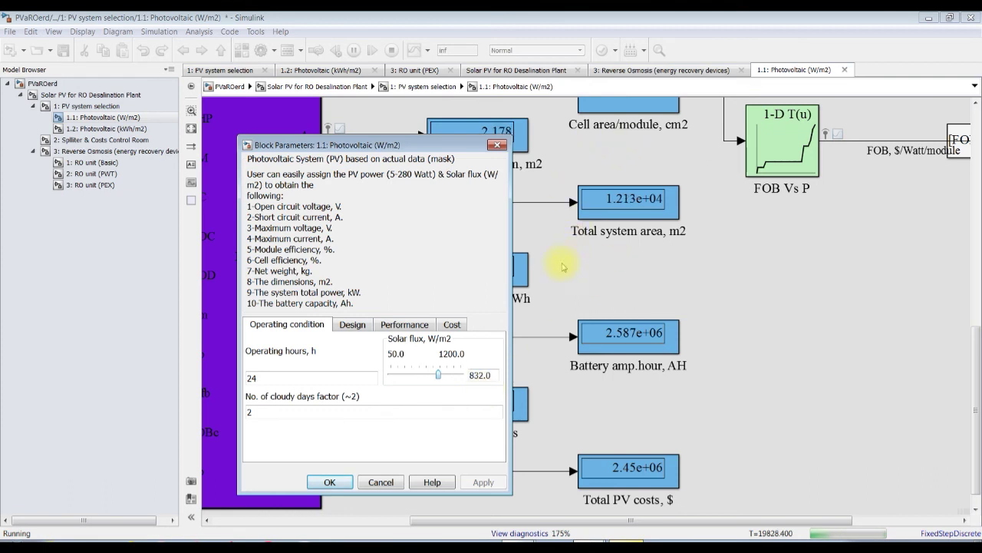
key("Right")
left_click(338, 482)
Stop the simulation and open the Simulation Data Inspector in a maximized window.
left_click(391, 50)
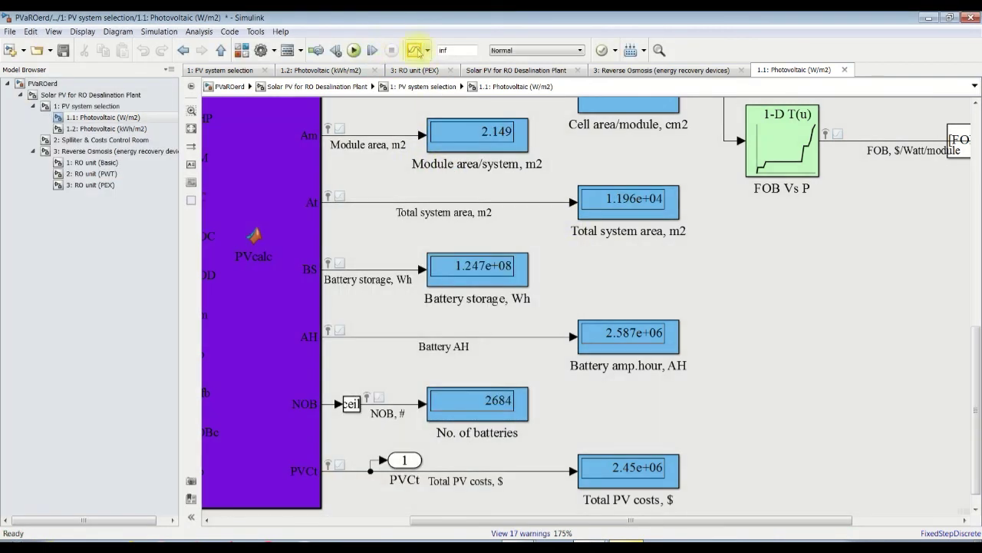
left_click(414, 50)
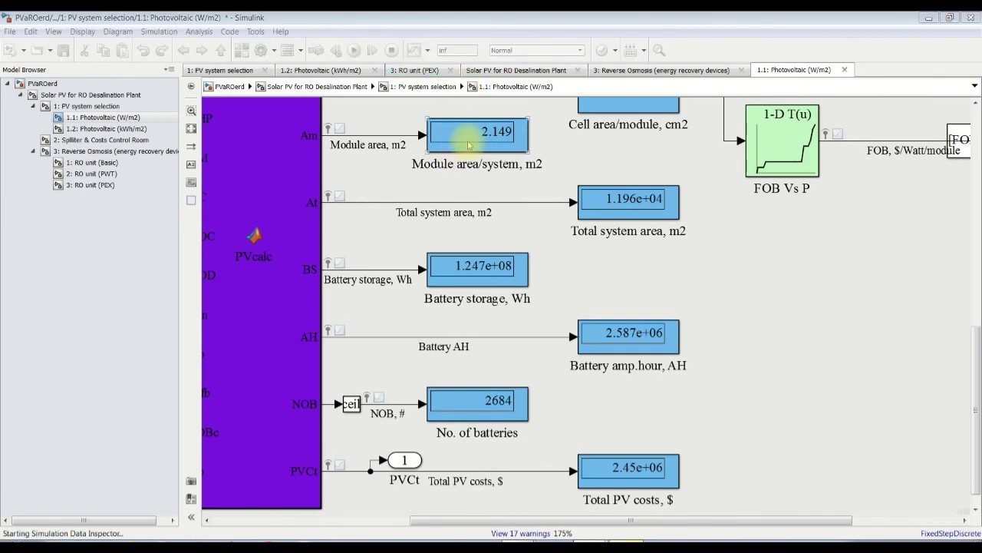
left_click(456, 148)
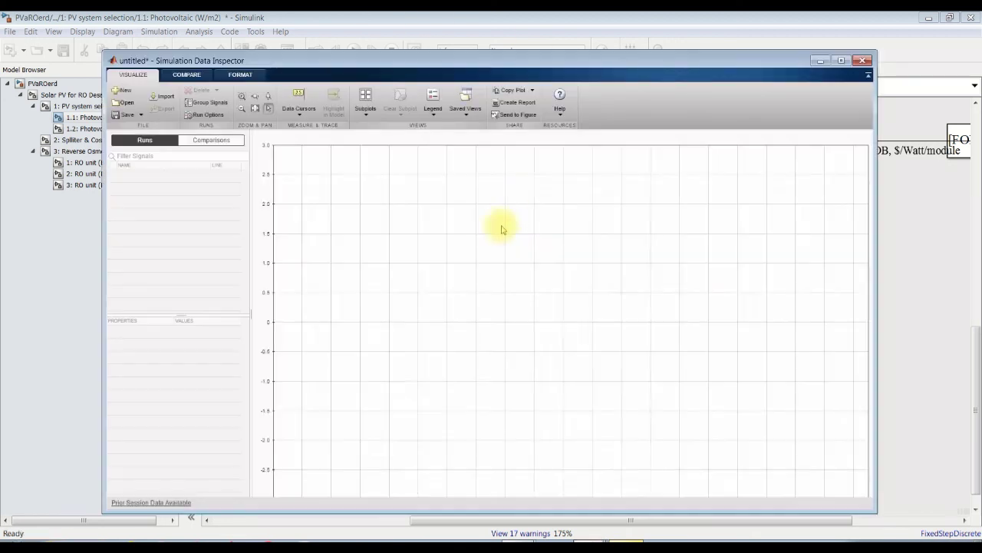
left_click(843, 61)
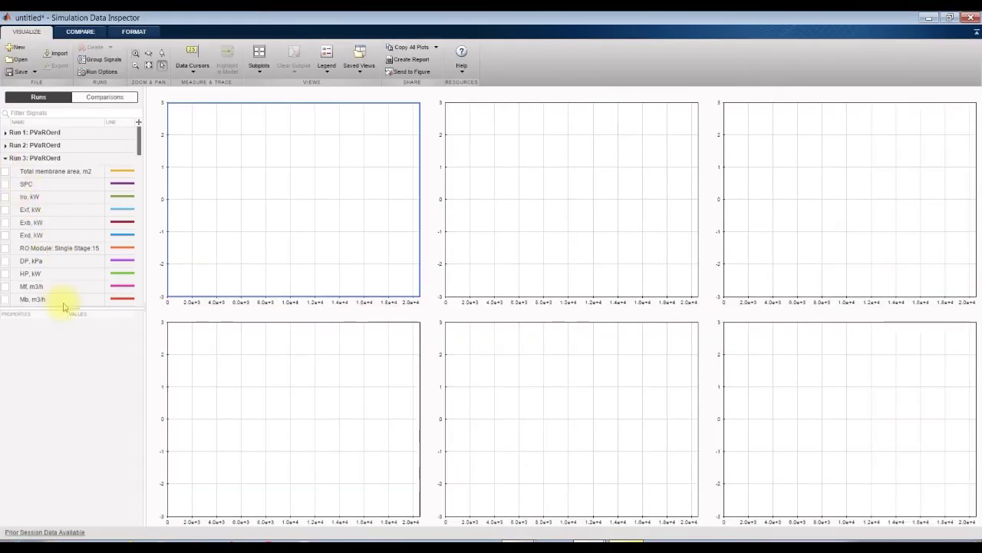
Enlarge the signal list, plot the second SPC signal of Run 3 in the first subplot, and select the adjacent empty subplot.
left_click_drag(69, 307, 48, 516)
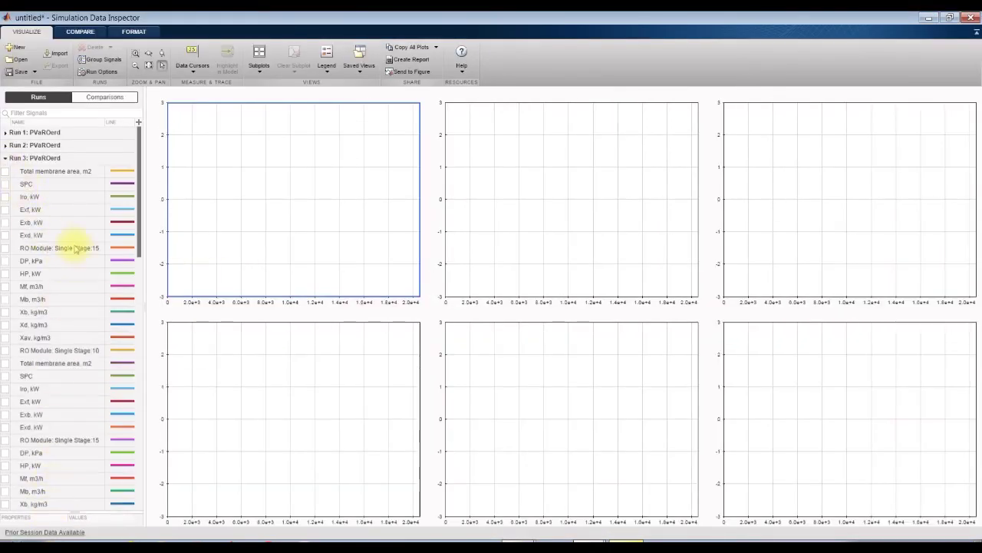
scroll(75, 246, "down", 3)
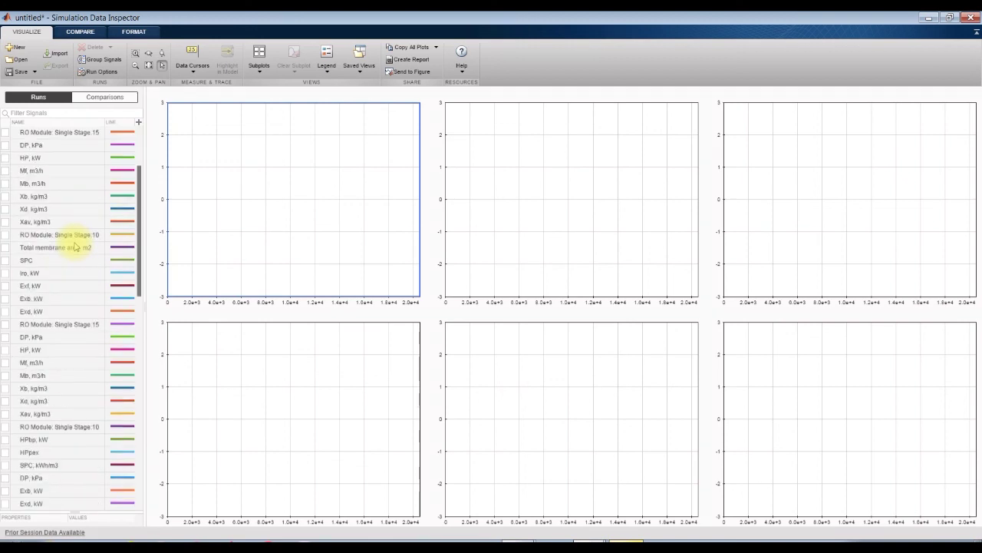
left_click(6, 261)
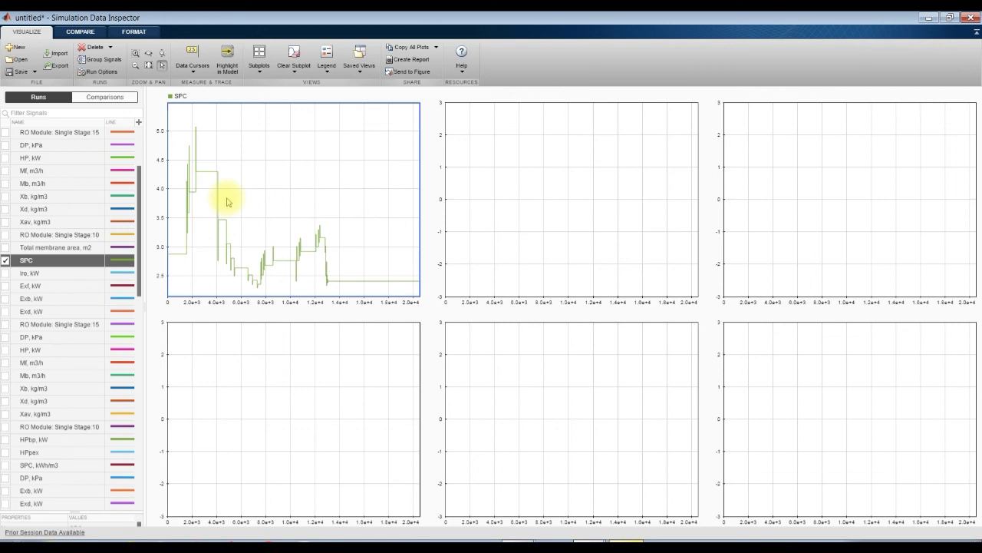
left_click(502, 167)
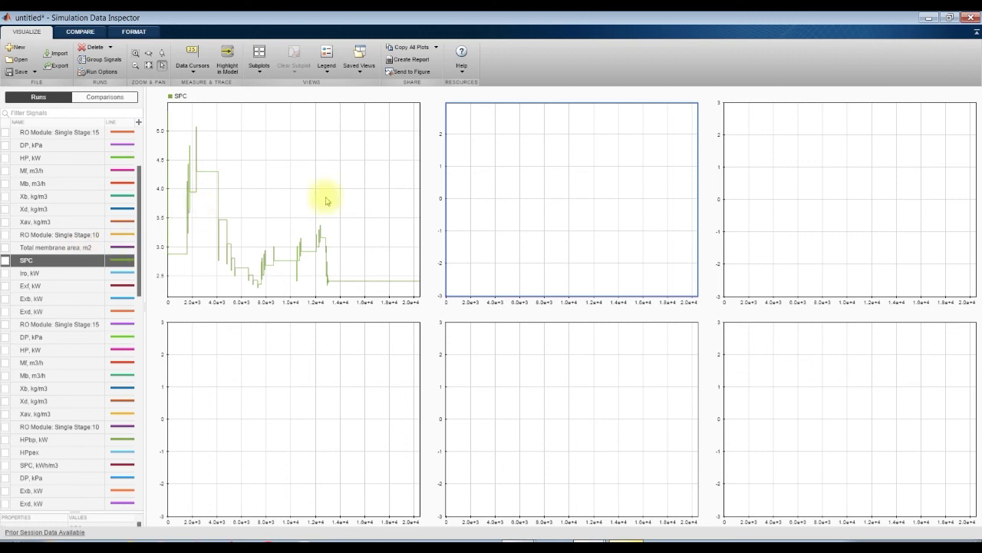
Plot the Iro, Exf and Exb signals listed below SPC together in the second subplot of the upper row.
left_click(5, 273)
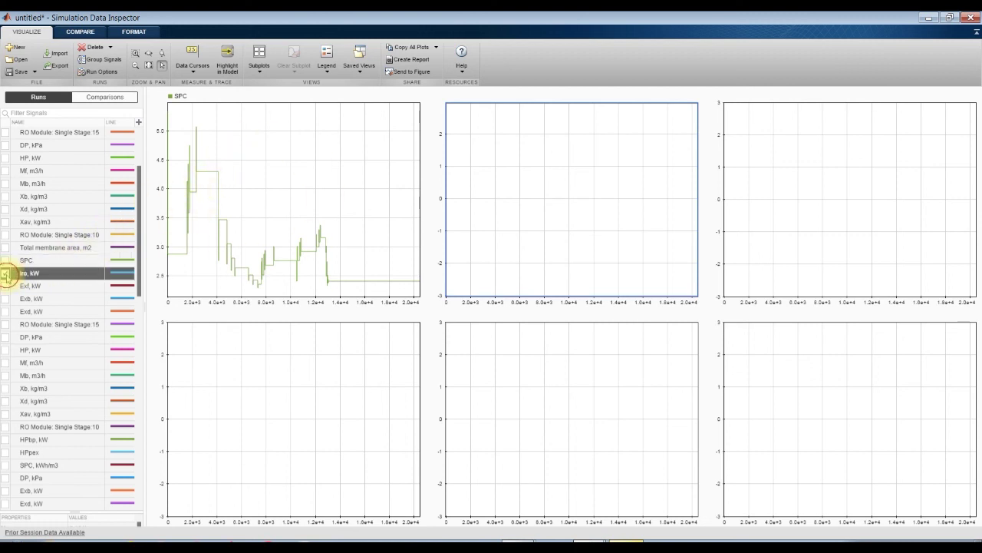
left_click(5, 285)
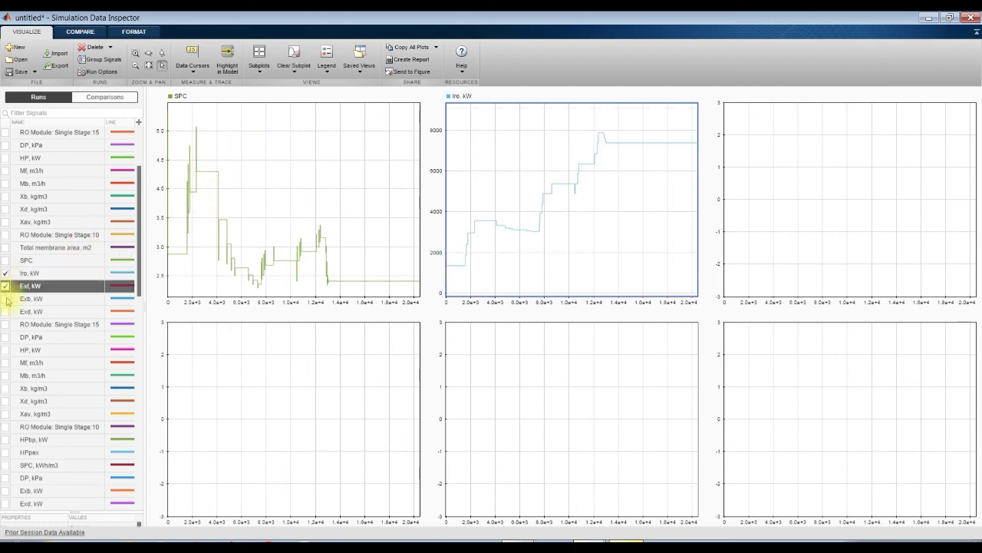
left_click(6, 298)
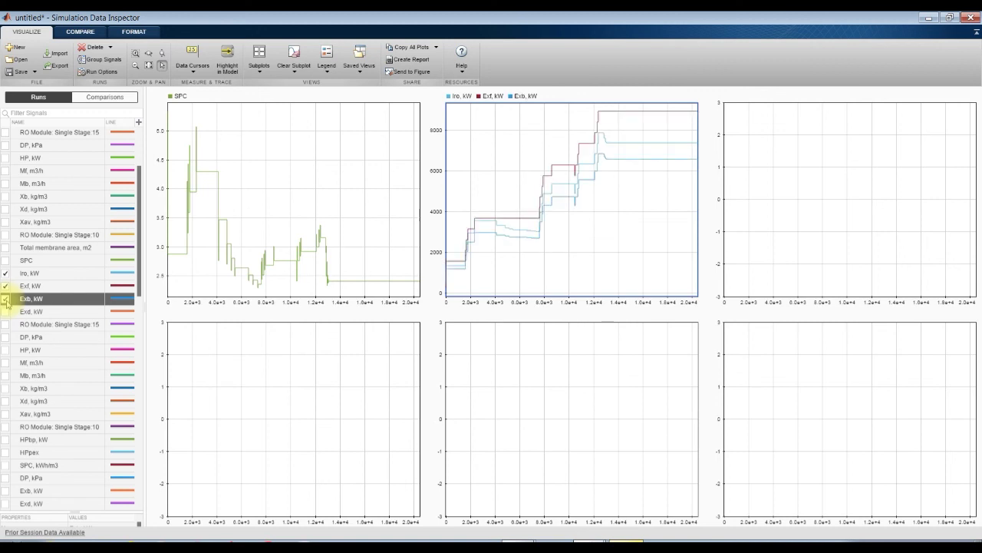
Plot the DP, kPa signal in the third upper subplot and HP, kW in the first subplot of the lower row.
left_click(874, 198)
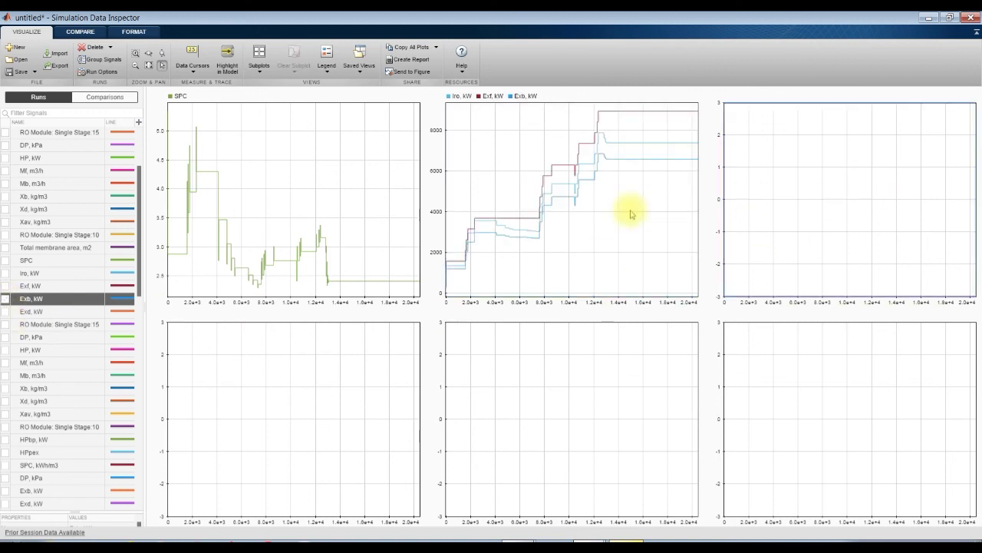
left_click(6, 337)
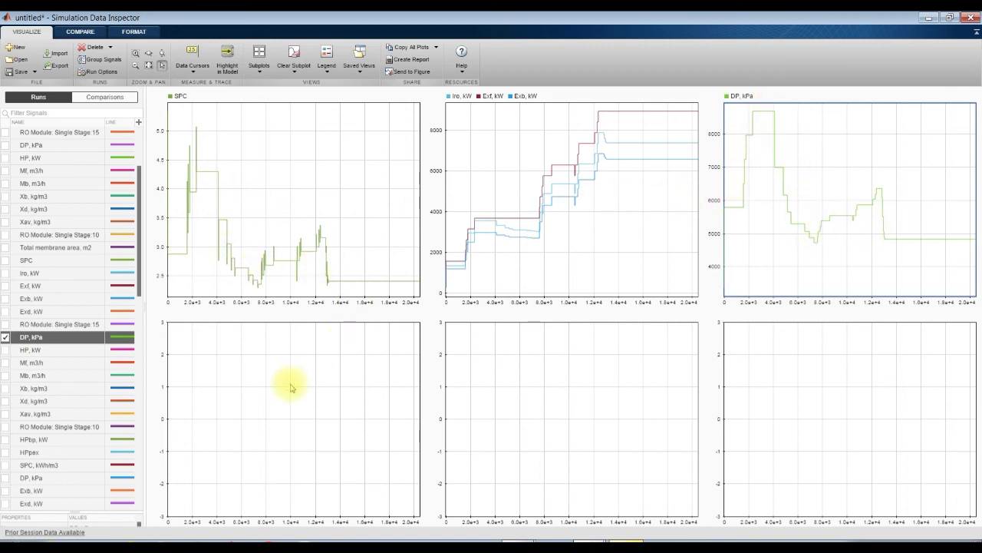
left_click(321, 184)
left_click(910, 142)
left_click(226, 345)
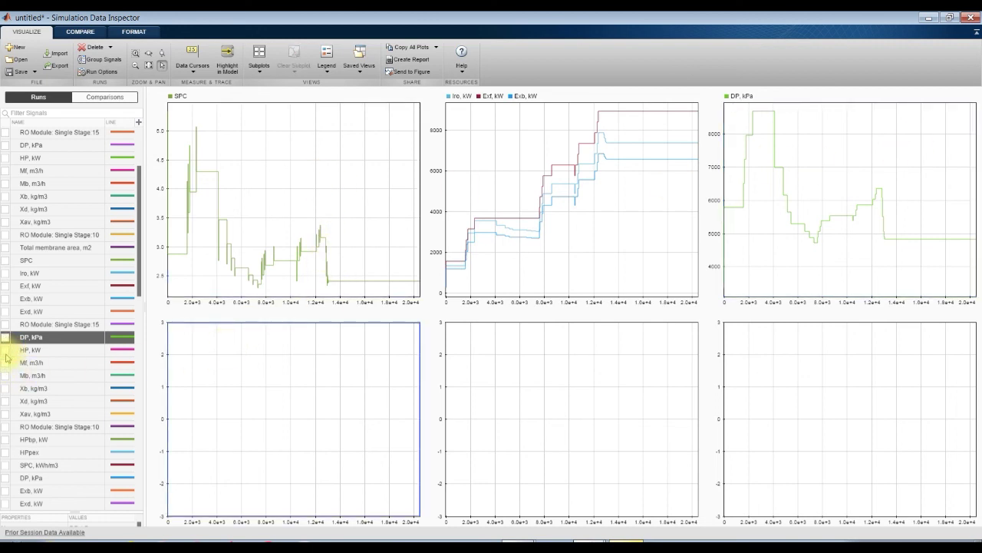
left_click(6, 349)
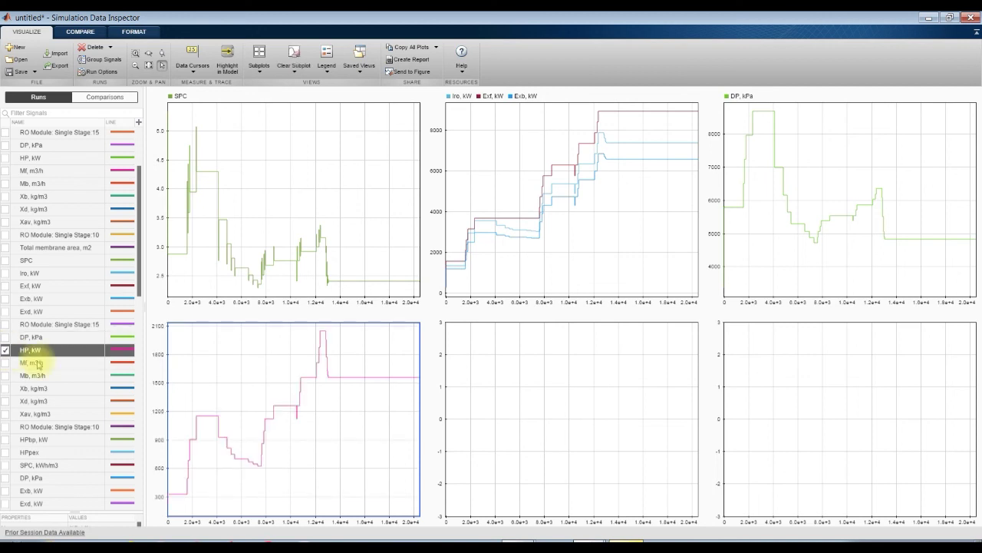
Plot the Mf, m3/h and Mb, m3/h signals together in the middle subplot of the lower row.
left_click(528, 376)
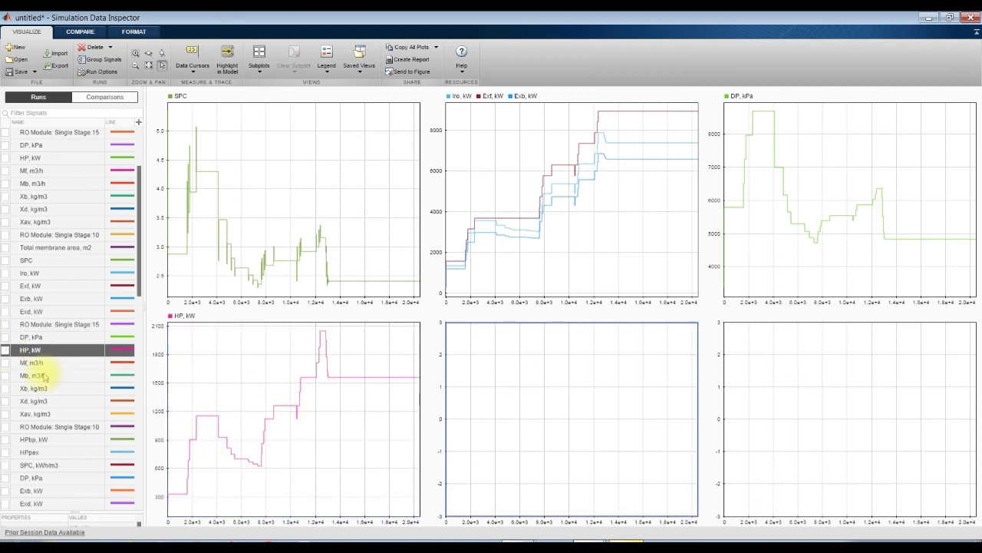
left_click(5, 362)
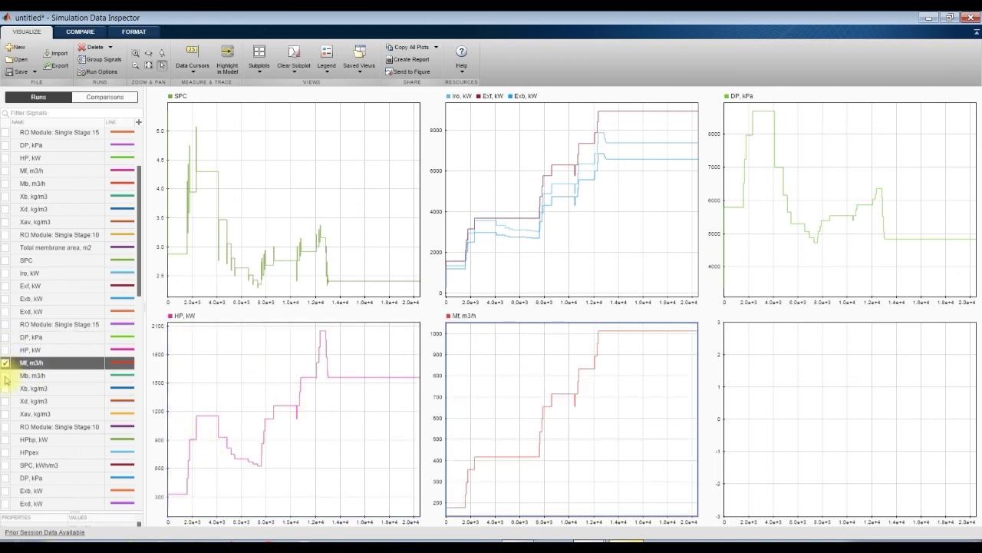
left_click(5, 376)
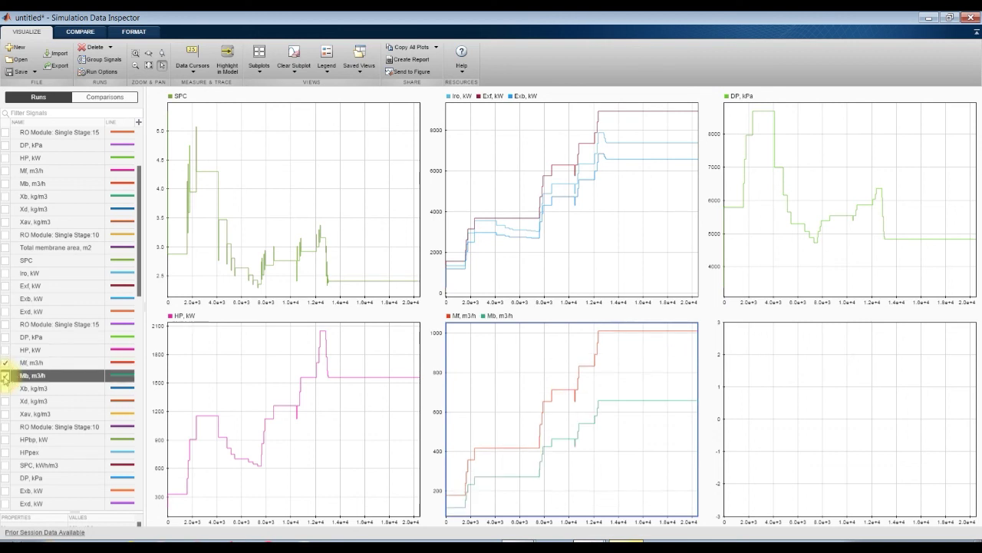
Plot the NOM, # signal of the first PV signal group in the last subplot of the lower row.
scroll(75, 409, "down", 3)
scroll(76, 407, "down", 3)
left_click(806, 383)
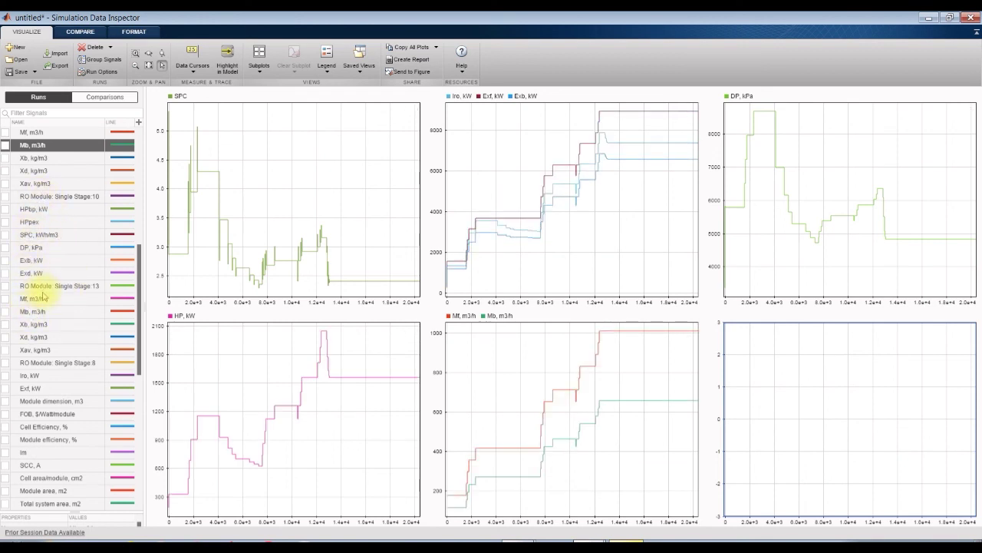
scroll(44, 296, "down", 2)
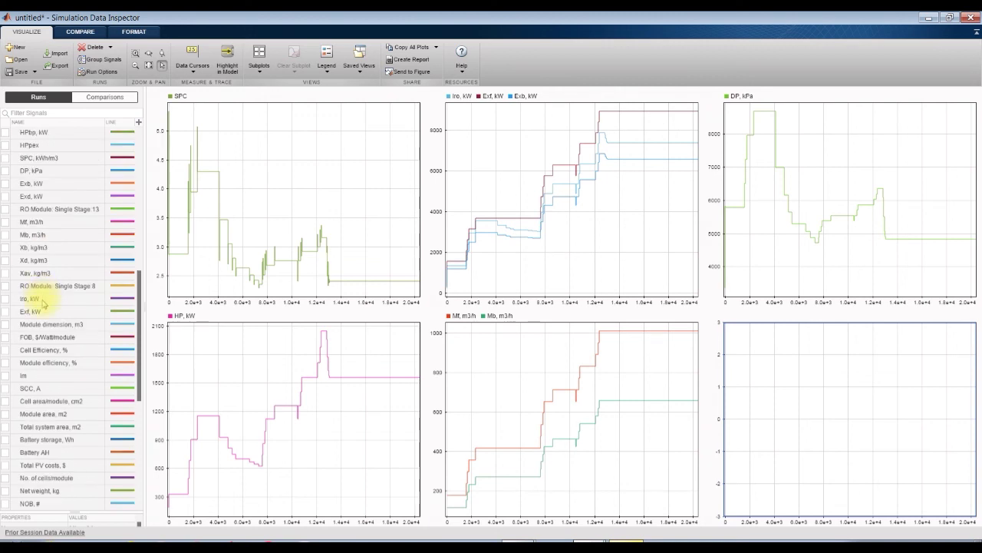
scroll(44, 315, "down", 2)
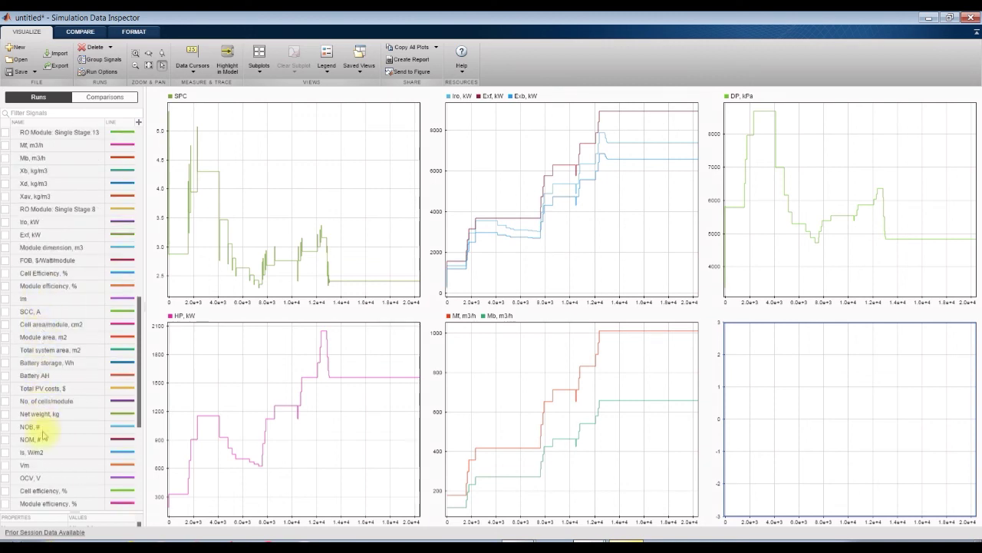
left_click(5, 440)
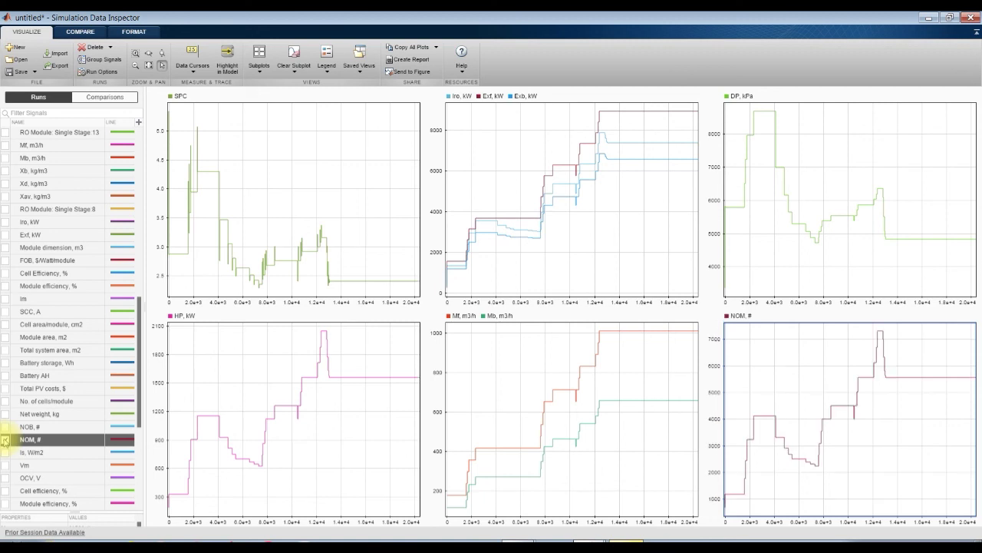
Zoom out on the Mf and Mb subplot to widen the time range across all plots.
scroll(8, 442, "down", 2)
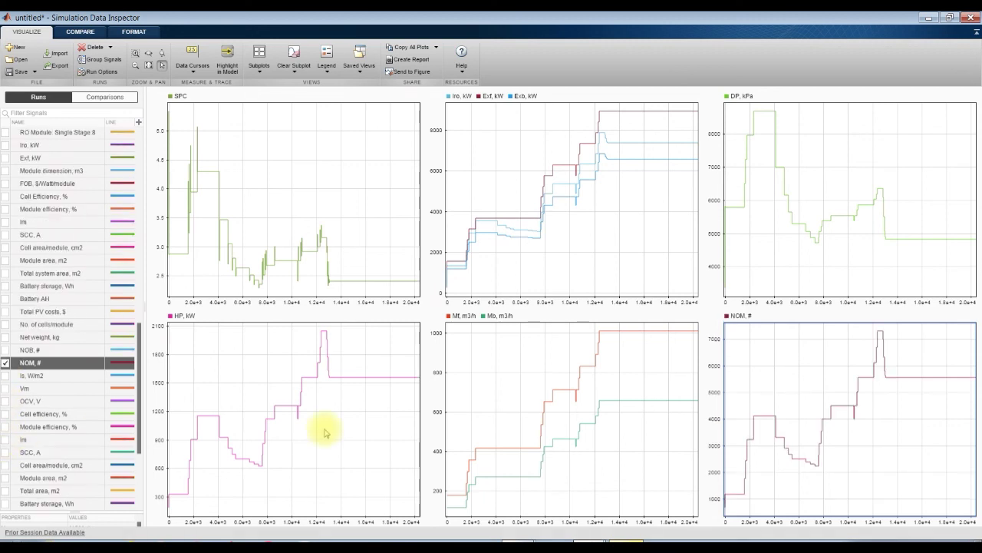
left_click(618, 376)
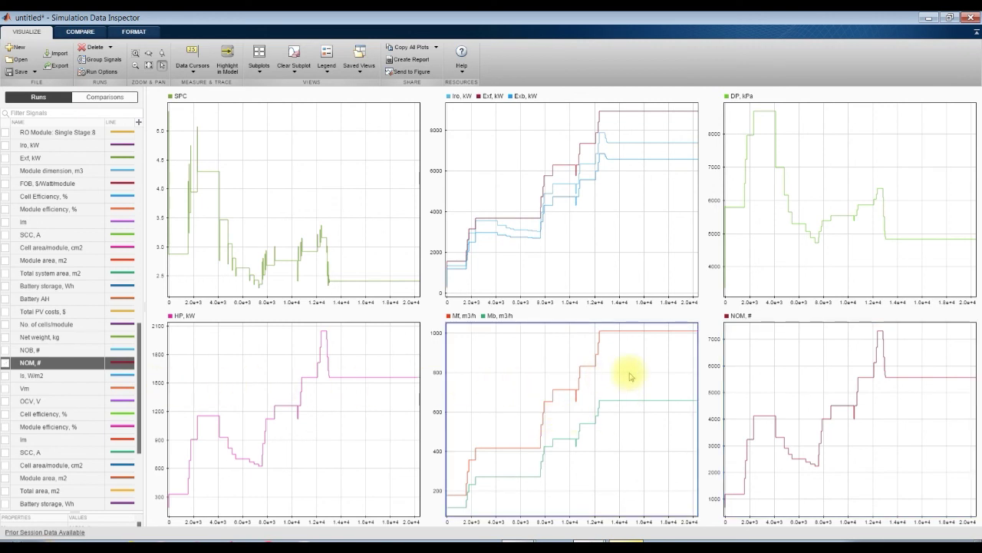
scroll(591, 391, "down", 1)
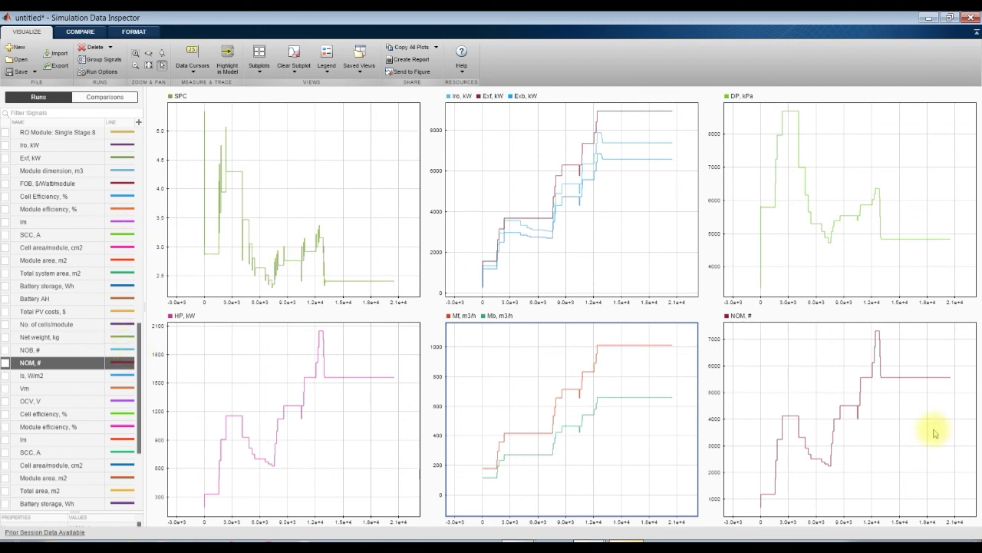
Replace NOM, # in the last subplot with Is, W/m2 to examine the solar flux curve, and clear it.
left_click(4, 364)
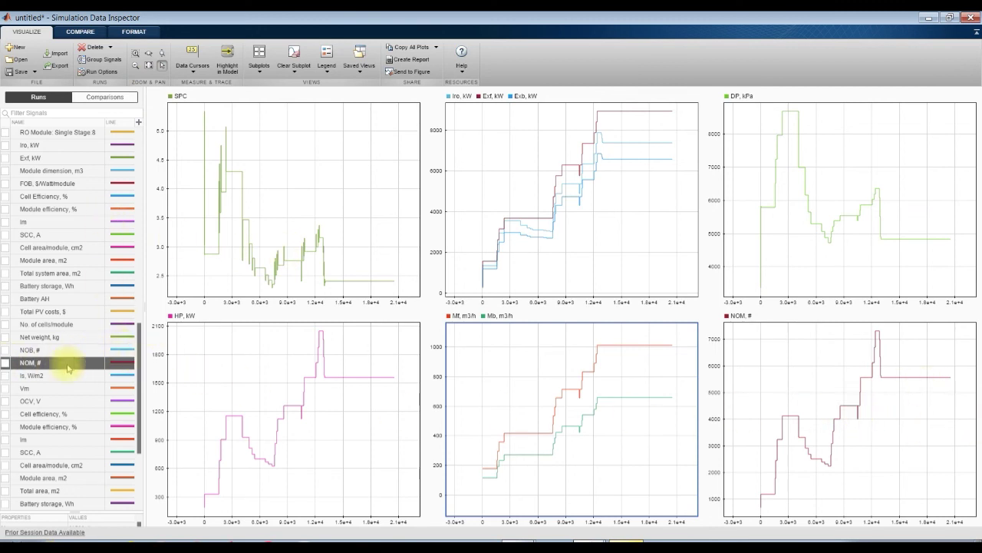
left_click(876, 340)
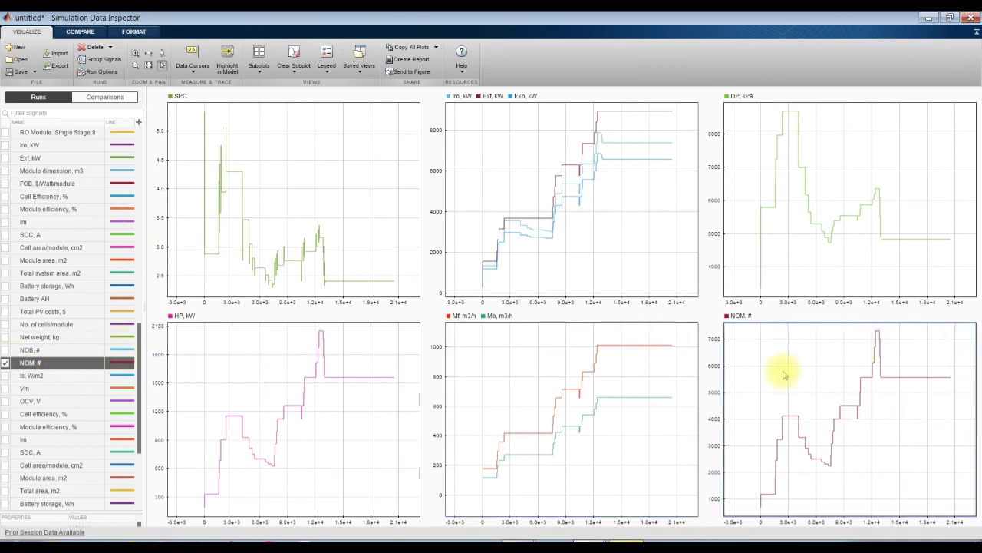
left_click(6, 363)
left_click(5, 376)
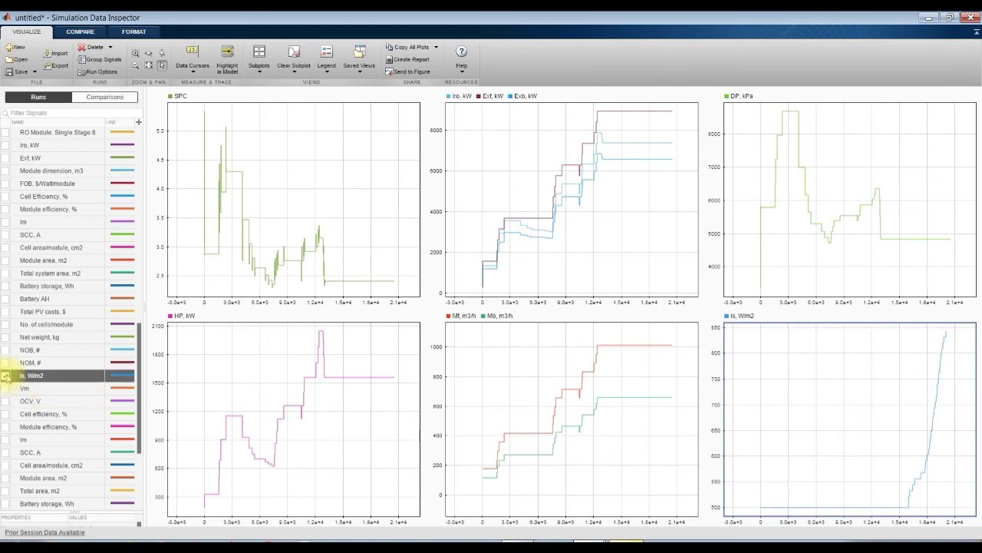
left_click(5, 375)
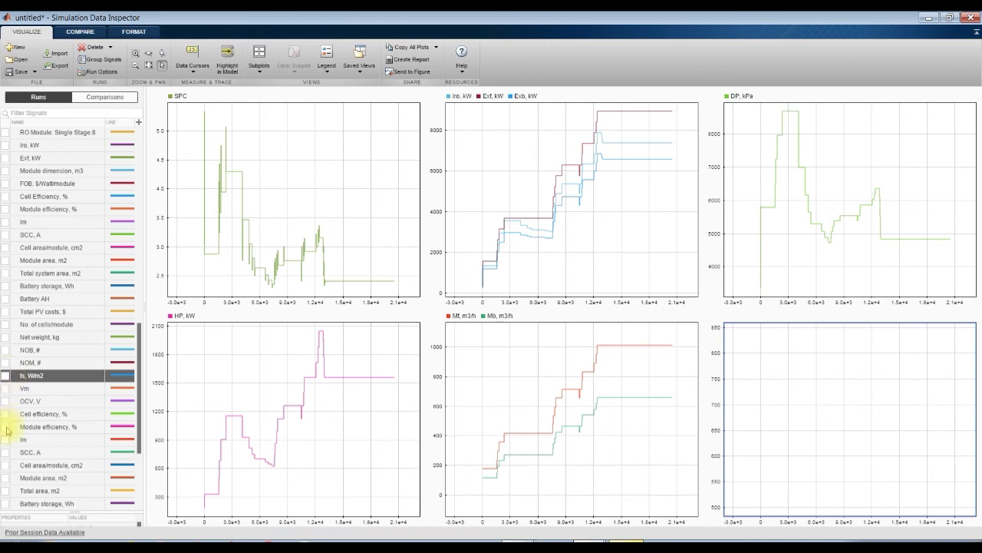
Try plotting Module area, m2 and Total area, m2 from the lower PV signal group in the last subplot, and clear both.
left_click(6, 478)
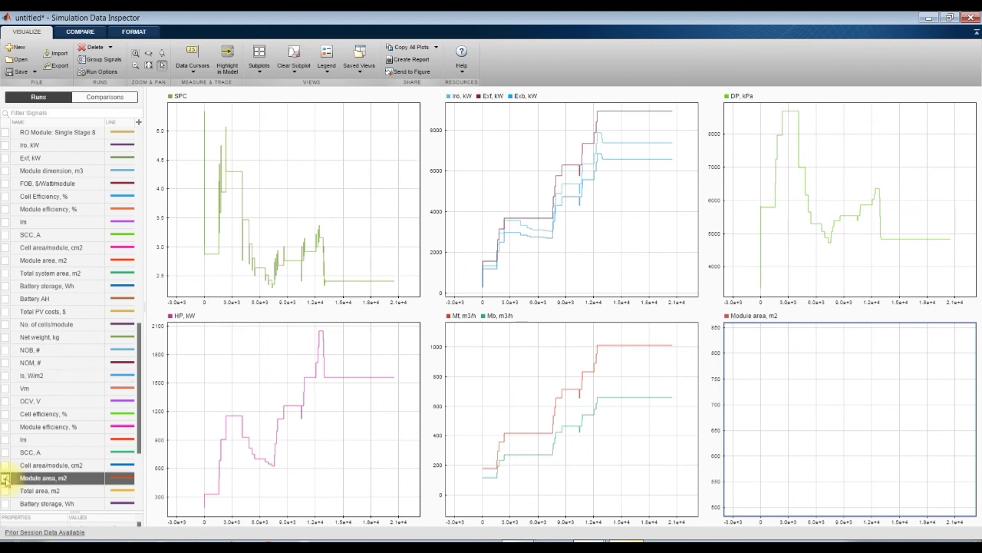
left_click(6, 491)
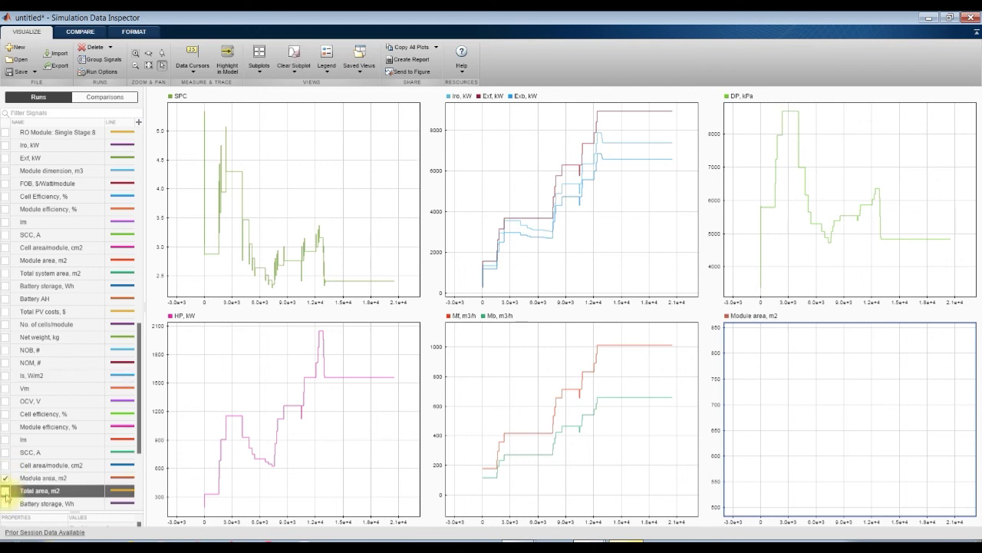
left_click(6, 468)
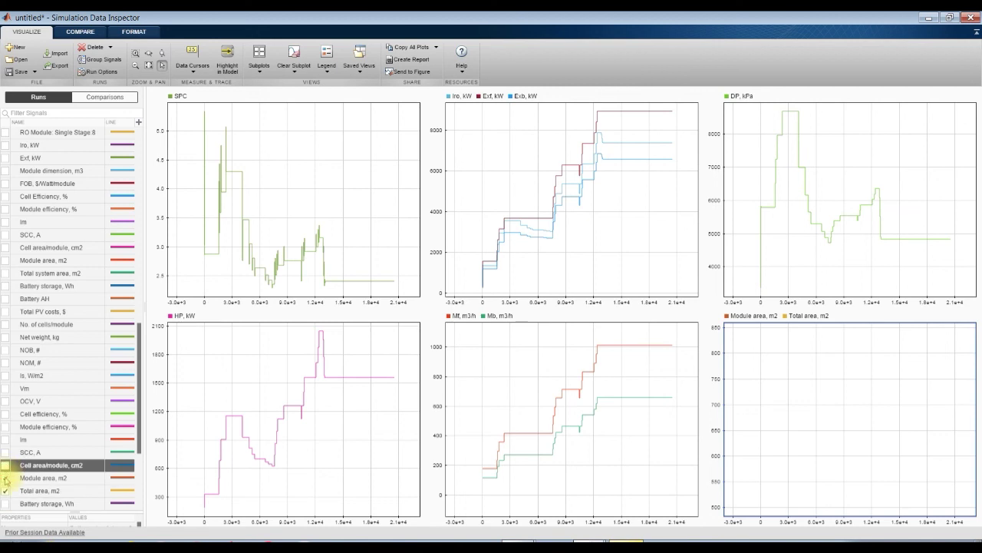
left_click(5, 476)
left_click(6, 491)
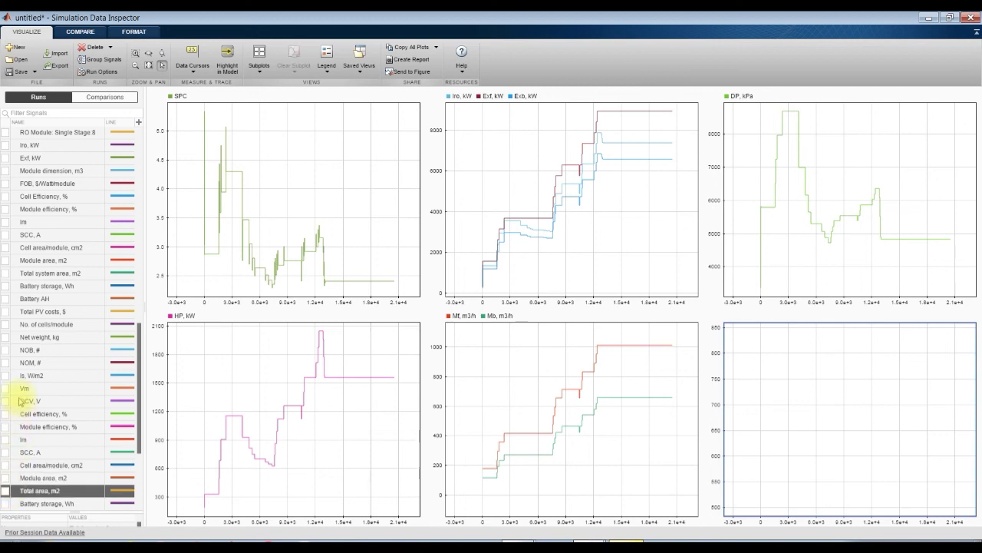
Plot Module area, m2 from the upper PV signal group in the last subplot, and replace it with Total system area, m2.
scroll(19, 376, "up", 1)
scroll(19, 376, "up", 1)
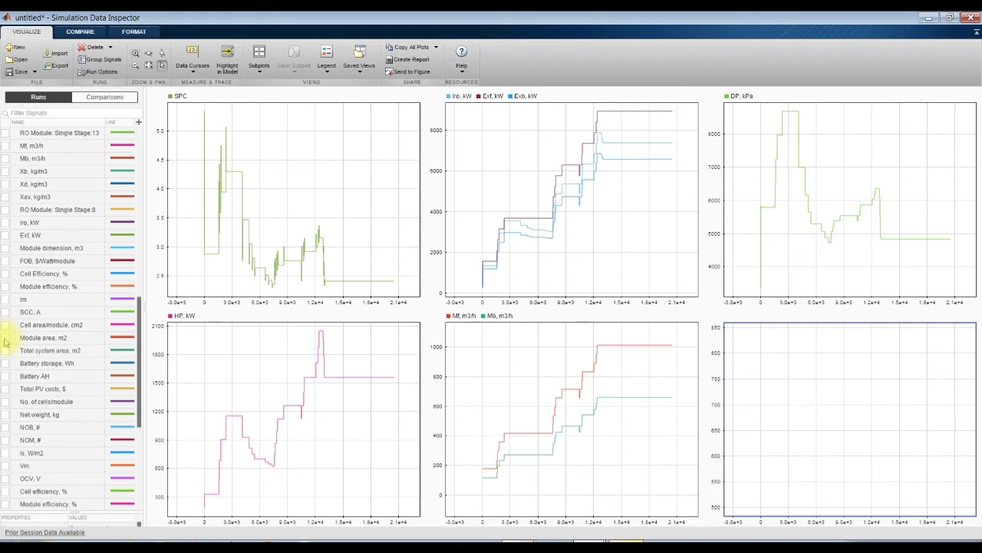
left_click(6, 340)
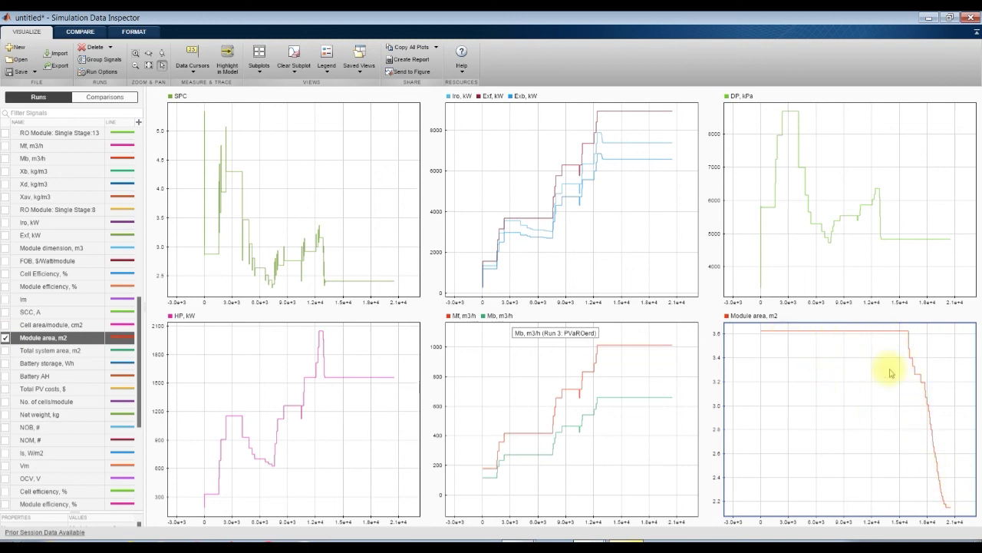
left_click(6, 340)
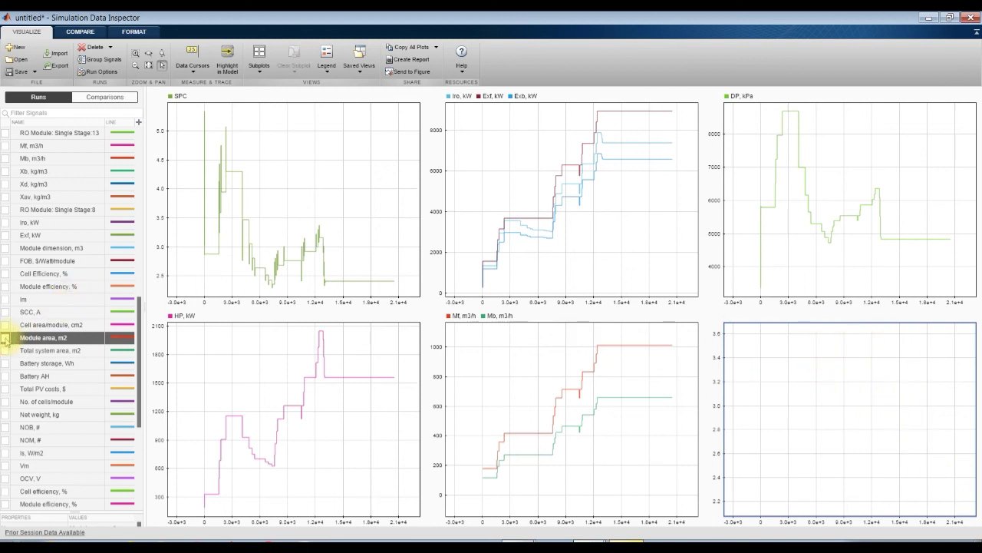
left_click(6, 350)
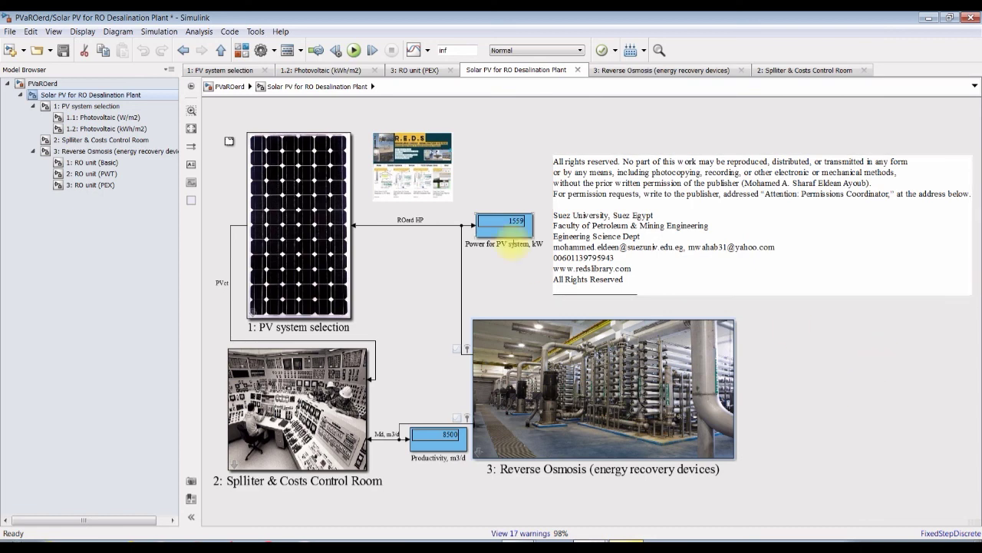
In the Simulink model, examine the annual costs and unit product costs in the Splliter & Costs Control Room subsystem.
left_click(78, 152)
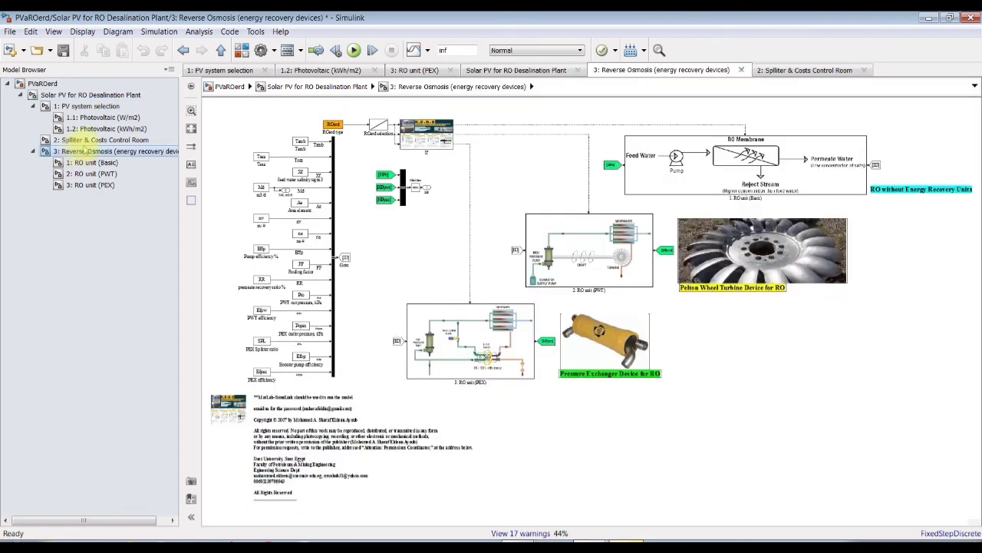
left_click(82, 139)
scroll(846, 435, "up", 3)
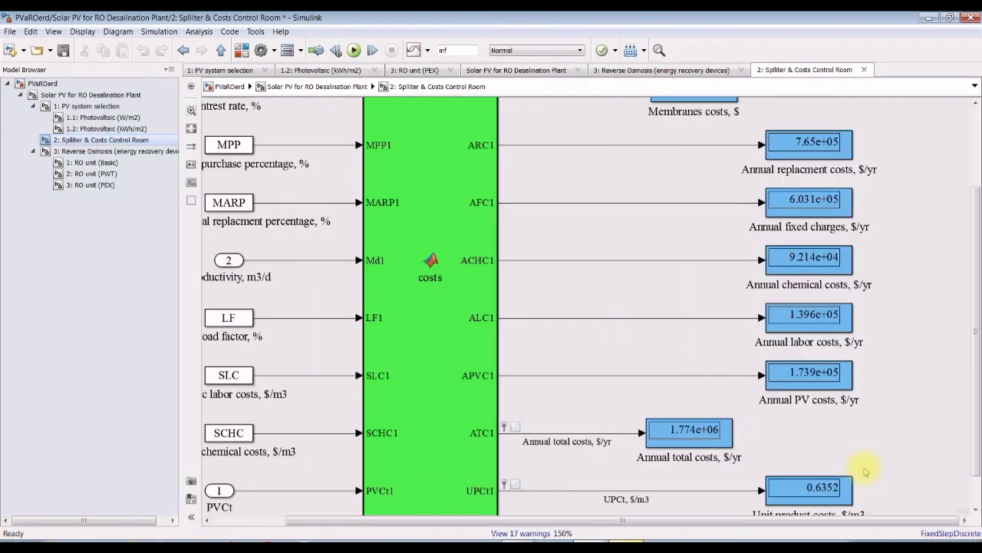
scroll(978, 403, "down", 1)
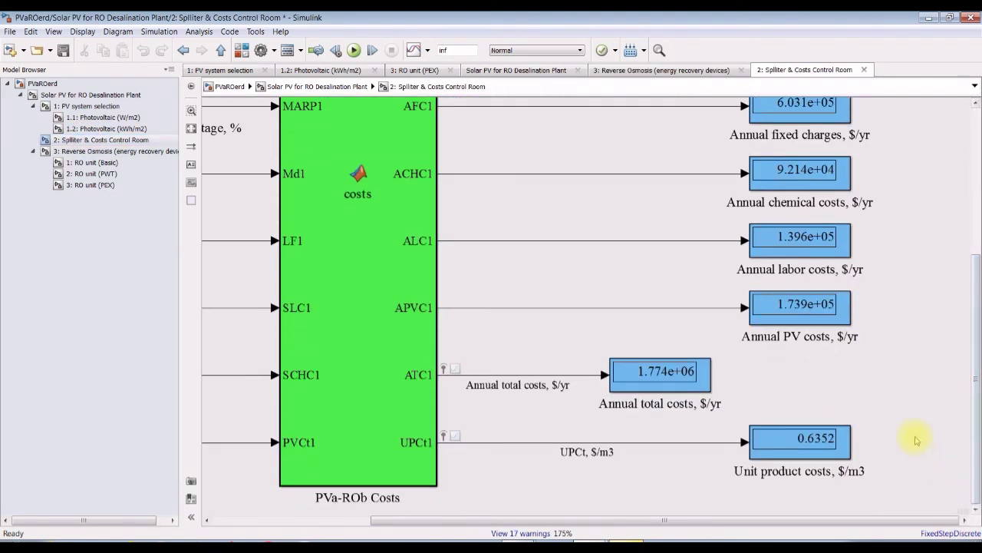
scroll(916, 438, "up", 1)
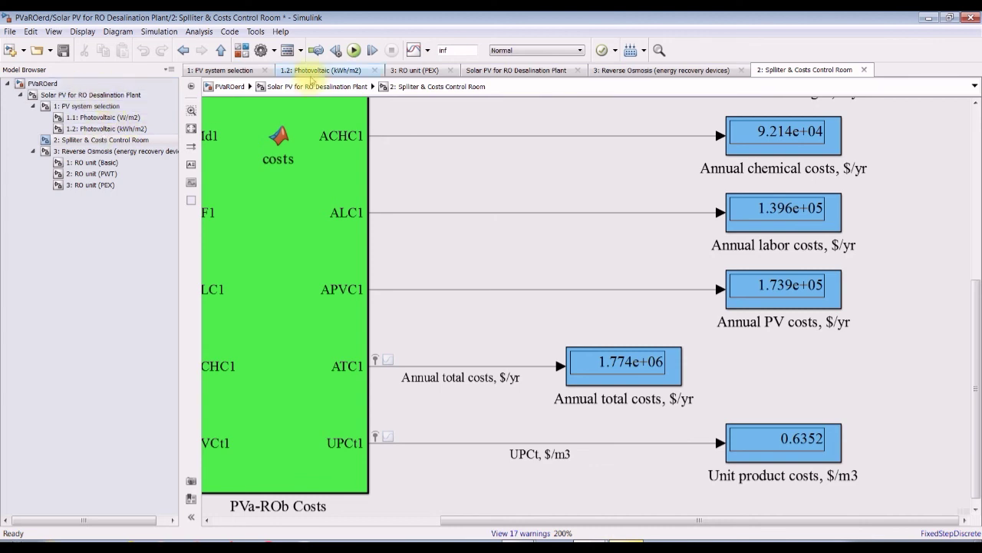
Run the simulation again and return to the Solar PV for RO Desalination Plant level.
left_click(354, 51)
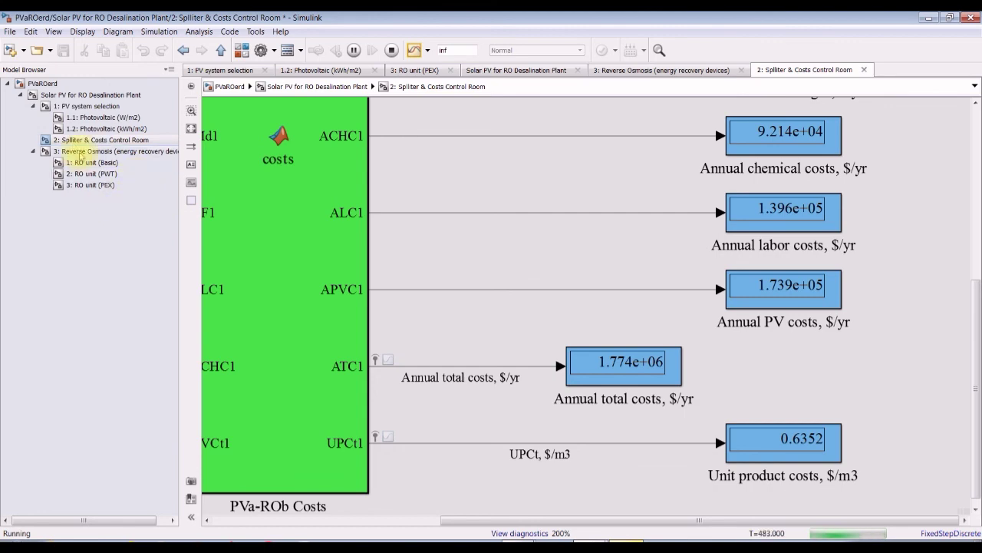
left_click(85, 94)
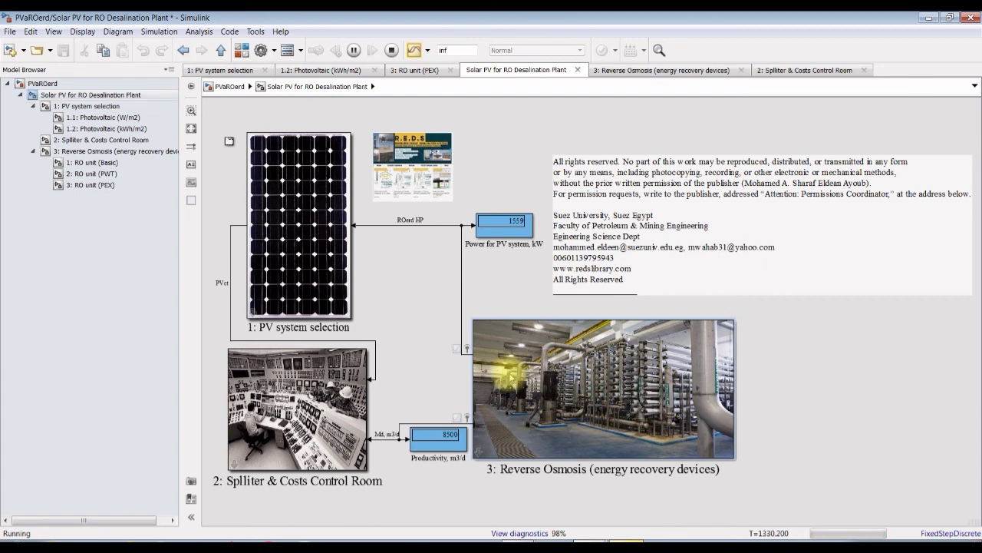
Open the Reverse Osmosis block parameters beside the Control Room cost displays and lower the plant productivity to 7000 m3/d.
double_click(509, 373)
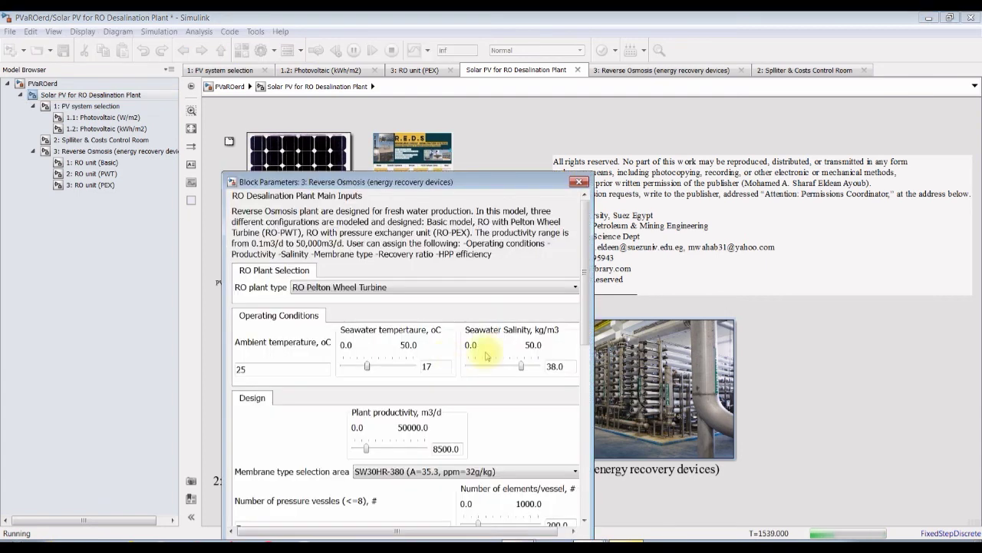
left_click(99, 140)
left_click(590, 542)
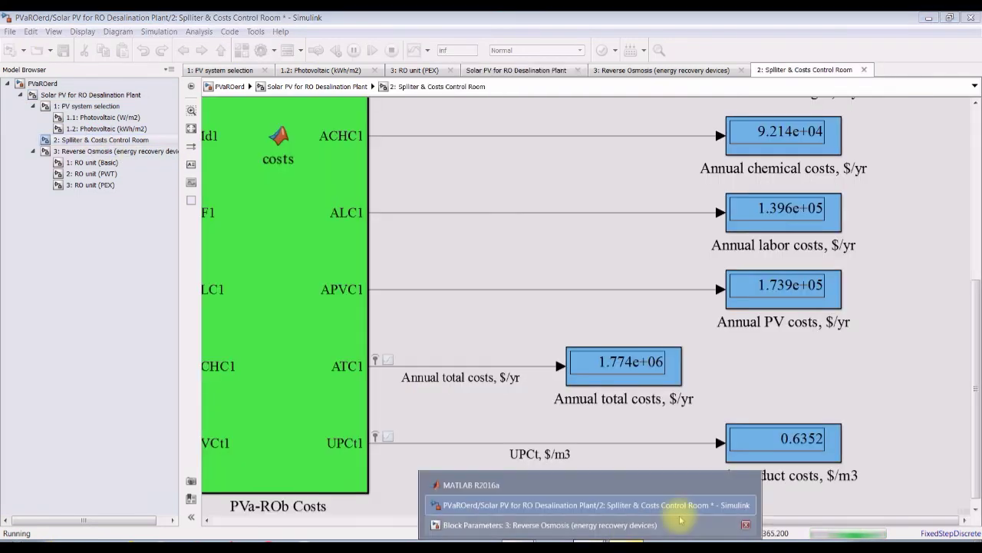
left_click(658, 523)
left_click_drag(481, 186, 341, 104)
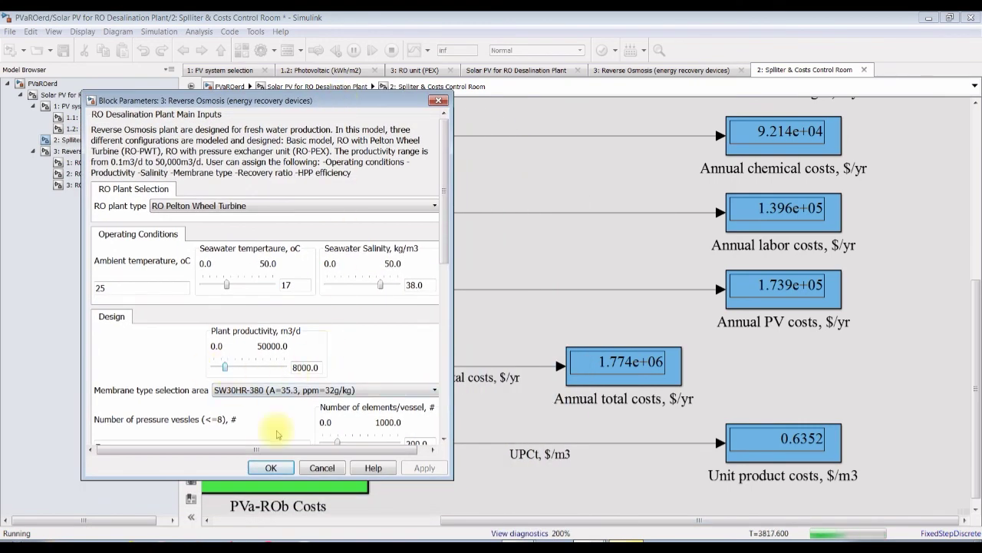
key("Left")
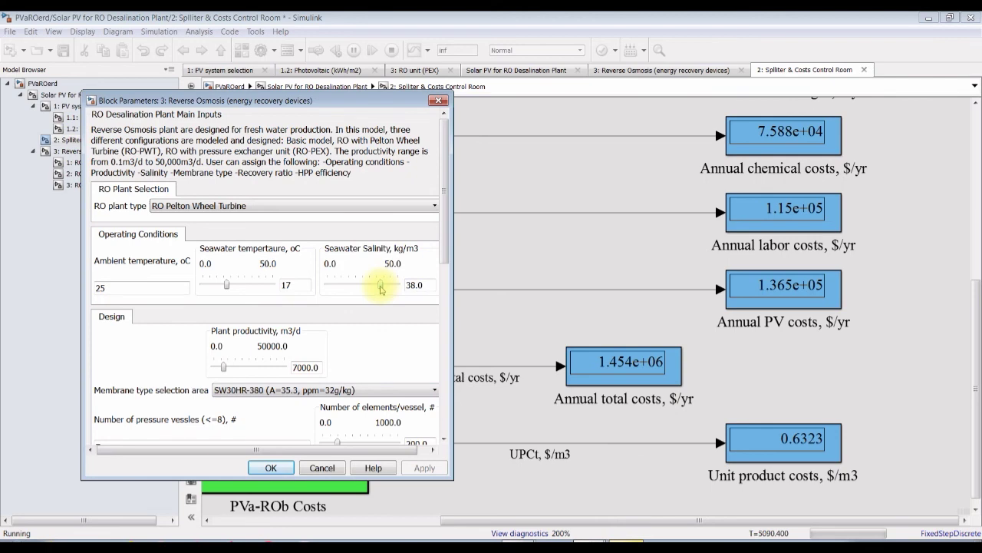
Lower the number of elements per vessel in stages to 120 while the simulation runs.
scroll(438, 261, "down", 2)
left_click(337, 369)
key("Left")
key("Left")
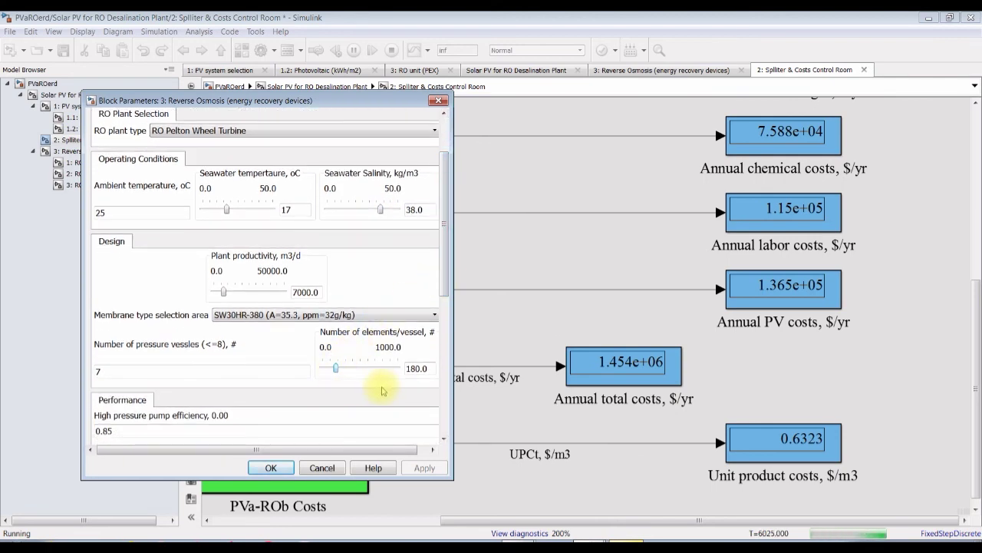
key("Left")
key("Left")
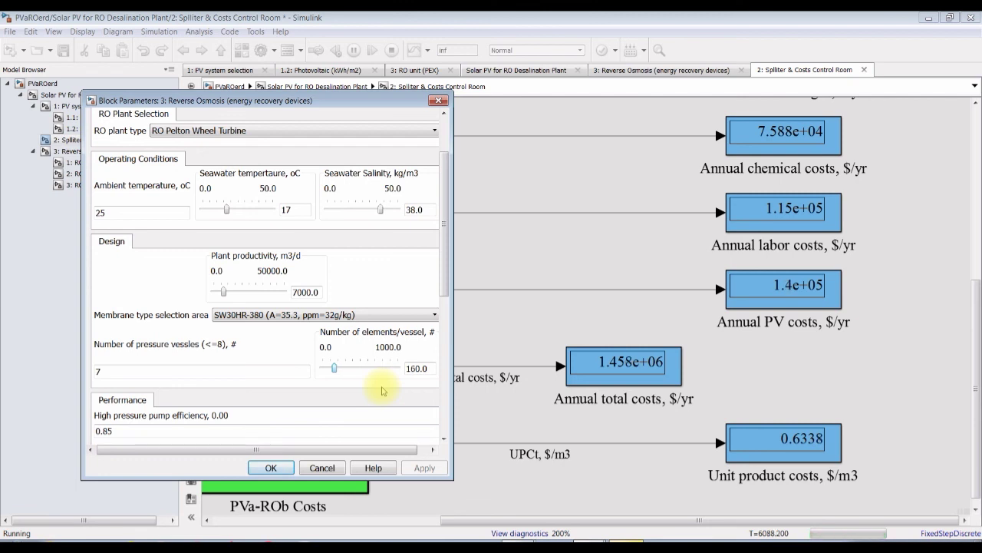
key("Left")
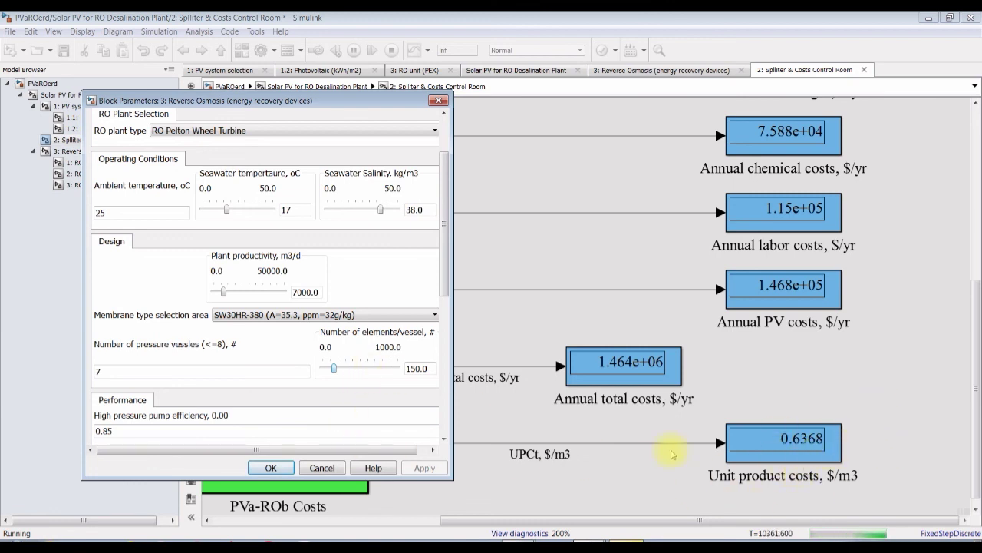
left_click_drag(336, 370, 333, 368)
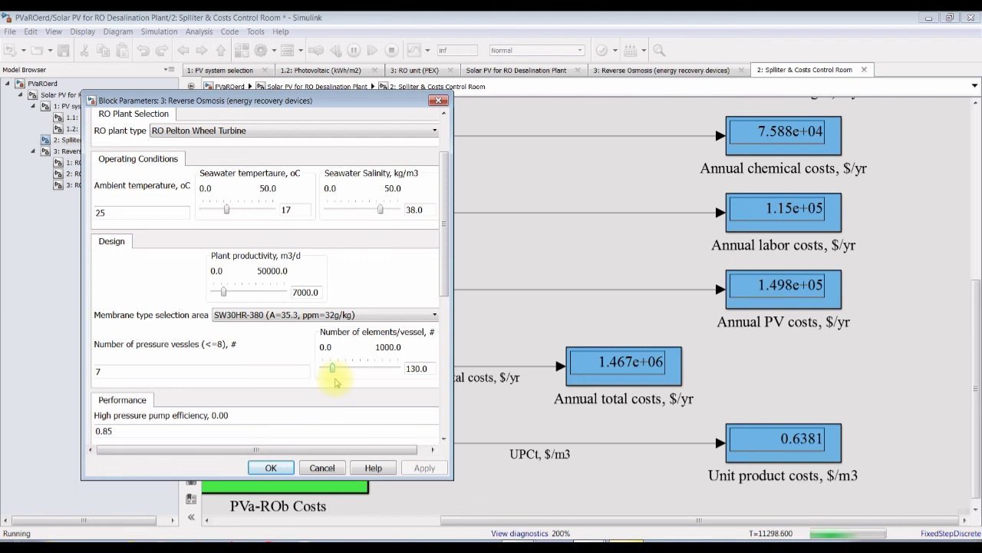
left_click_drag(333, 372, 331, 368)
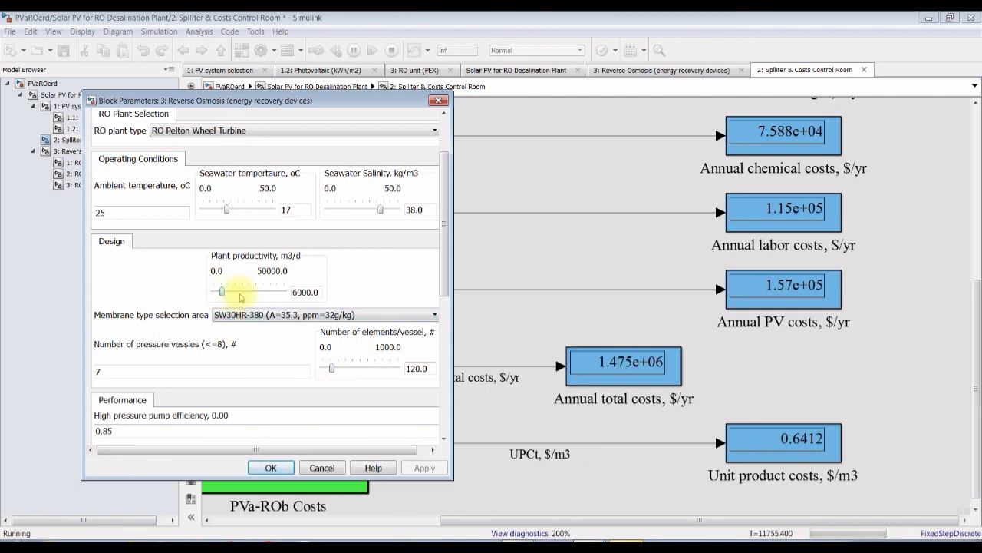
Lower the plant productivity in stages to 3500 m3/d.
key("Left")
key("Left")
key("Left")
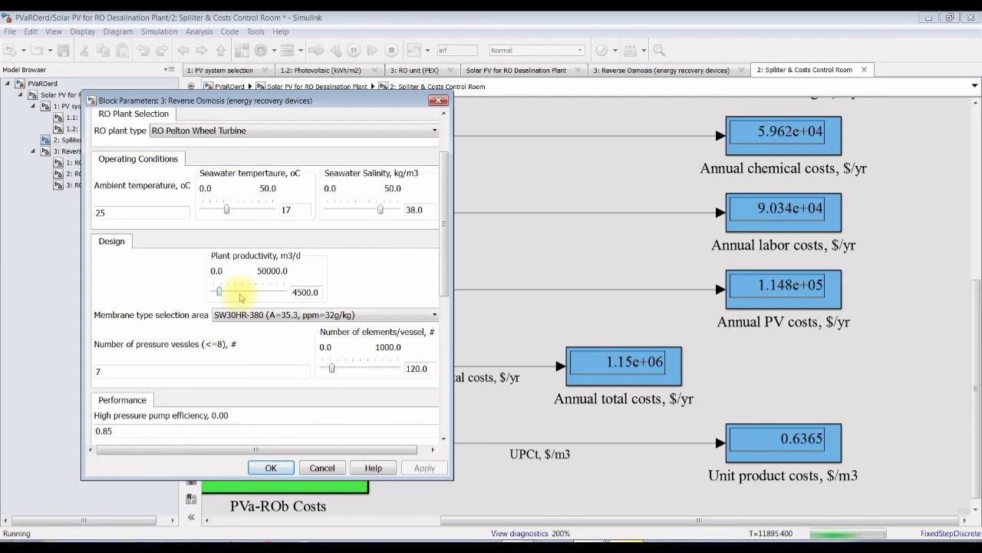
key("Left")
key("Left")
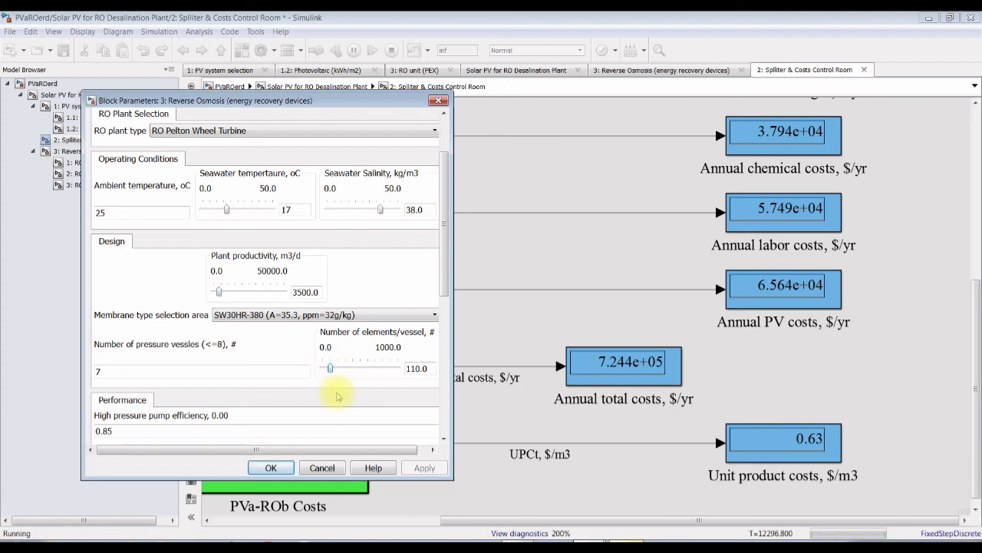
Lower the number of elements per vessel in stages to 40.
key("Left")
key("Left")
key("Left")
key("Left")
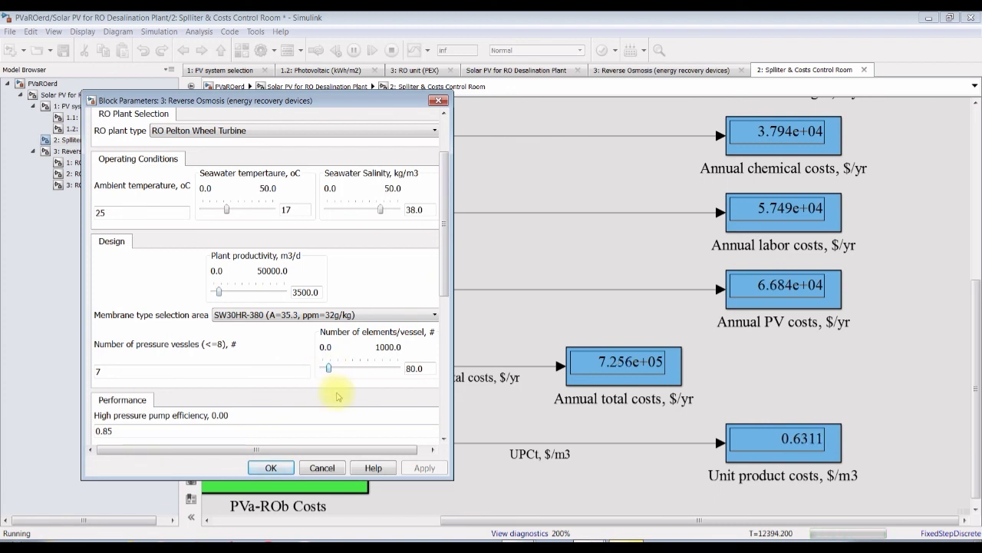
key("Left")
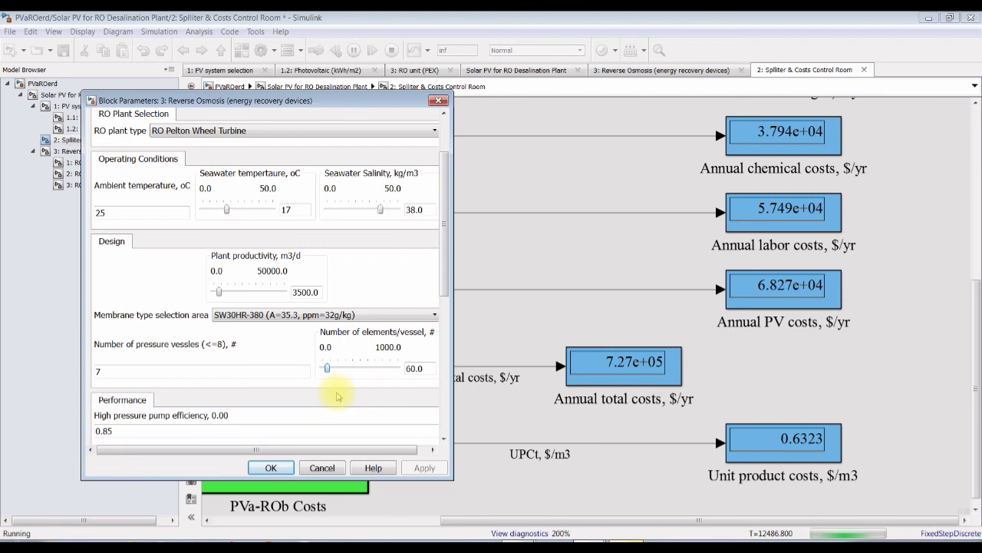
key("Left")
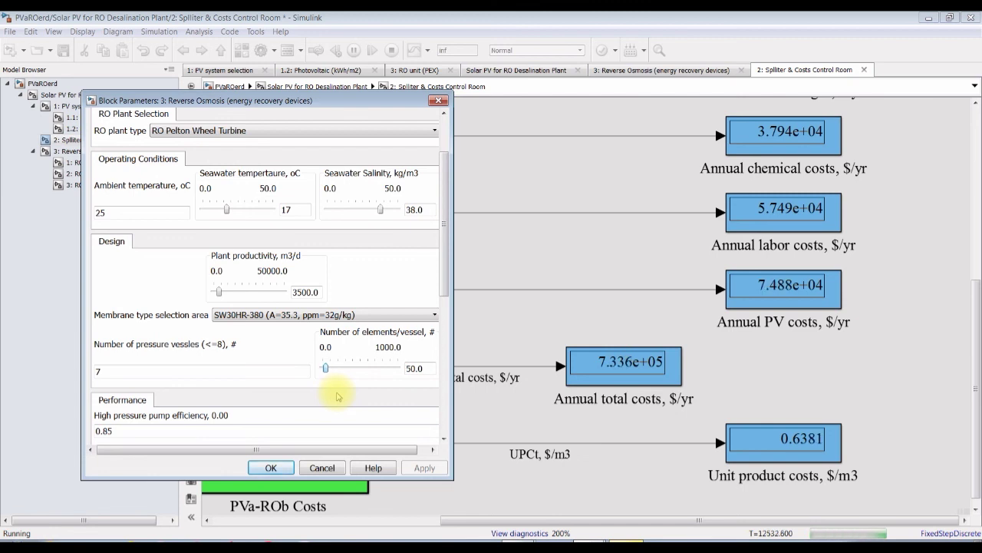
key("Left")
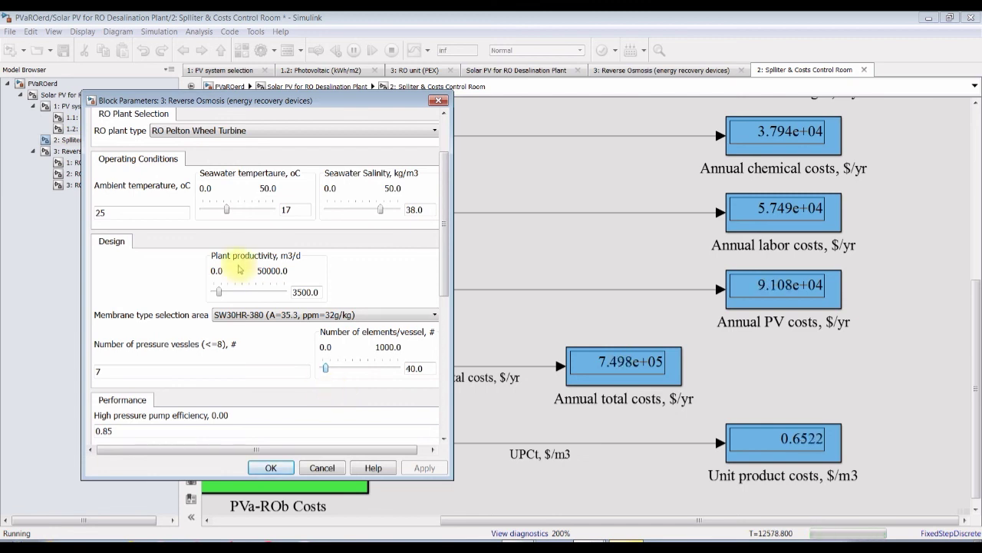
Set the plant productivity to 3000 m3/d and accept the Reverse Osmosis block parameters.
left_click(220, 293)
key("Left")
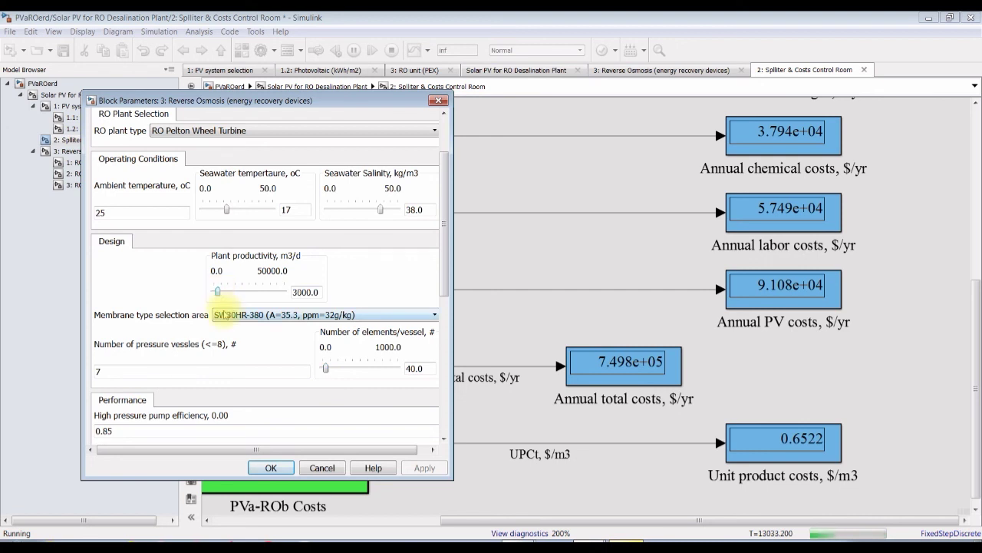
left_click(258, 467)
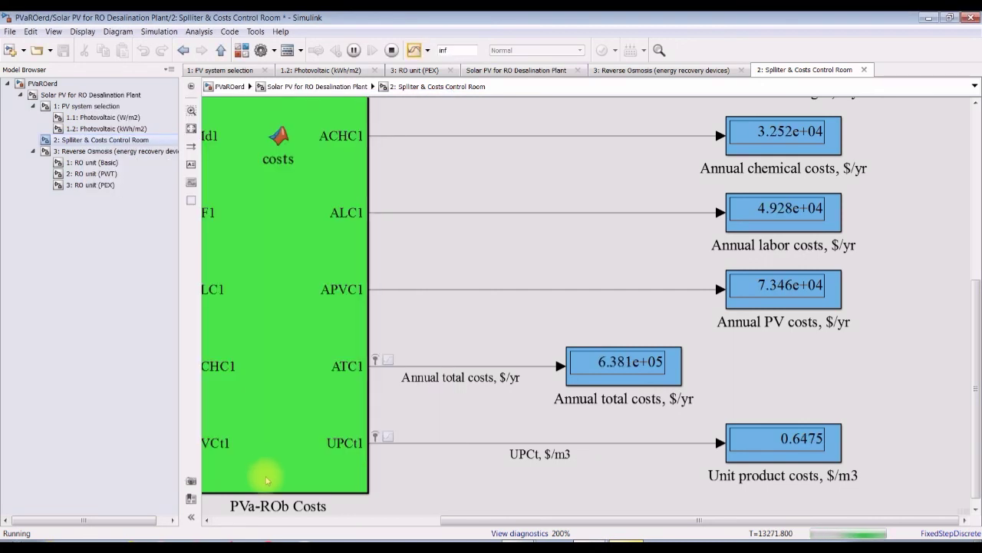
Stop the simulation and open the logged runs in the Simulation Data Inspector.
left_click(391, 50)
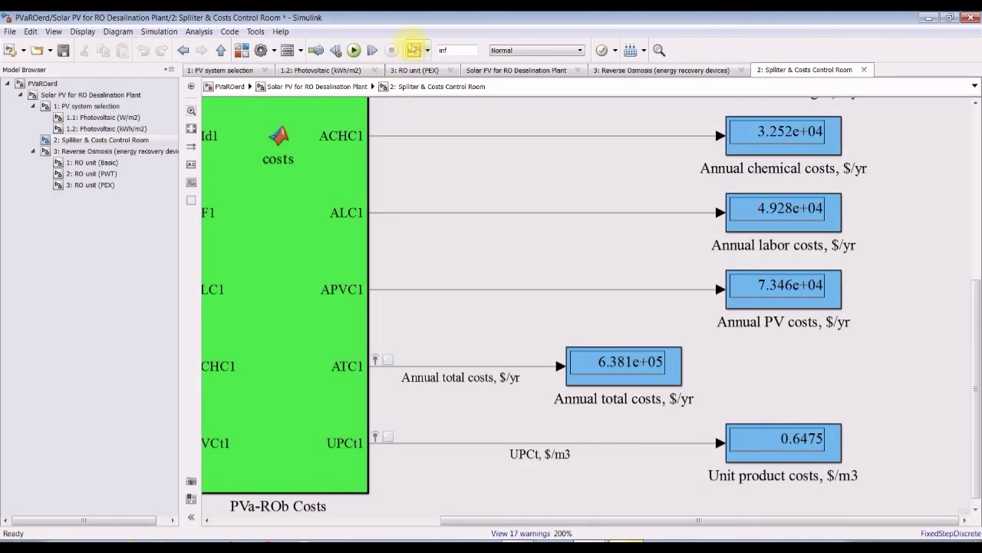
left_click(413, 50)
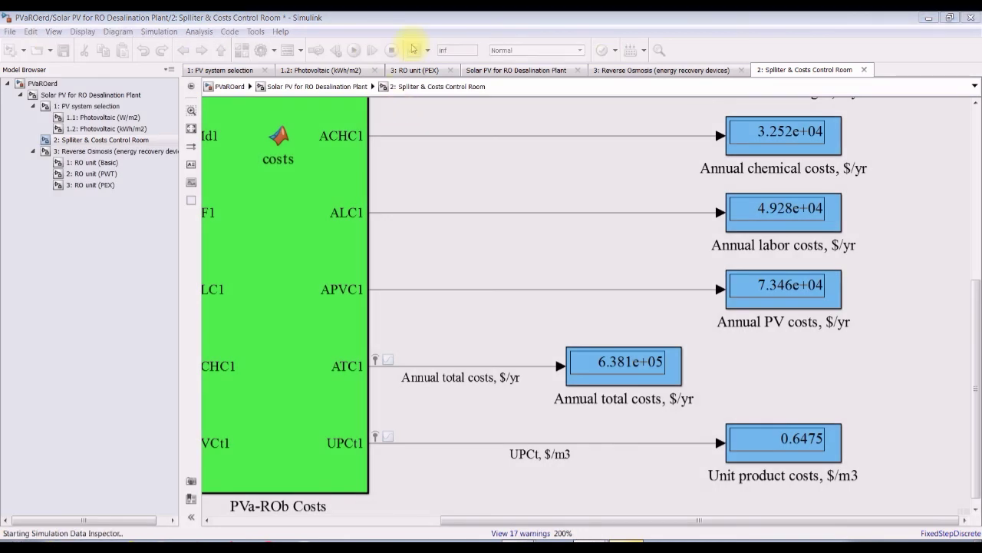
left_click(191, 128)
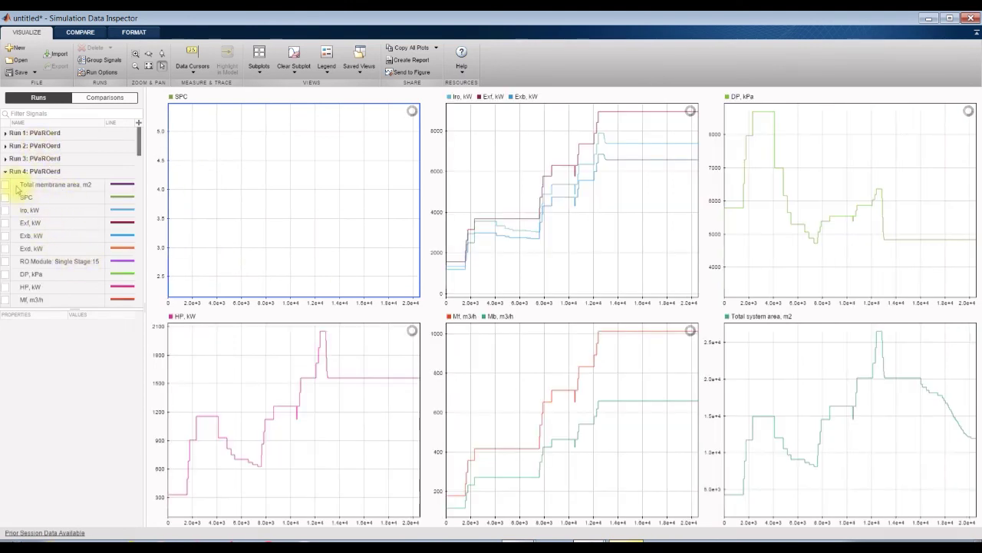
Try plotting SPC from the first signal group of Run 4 in the first subplot.
left_click(5, 172)
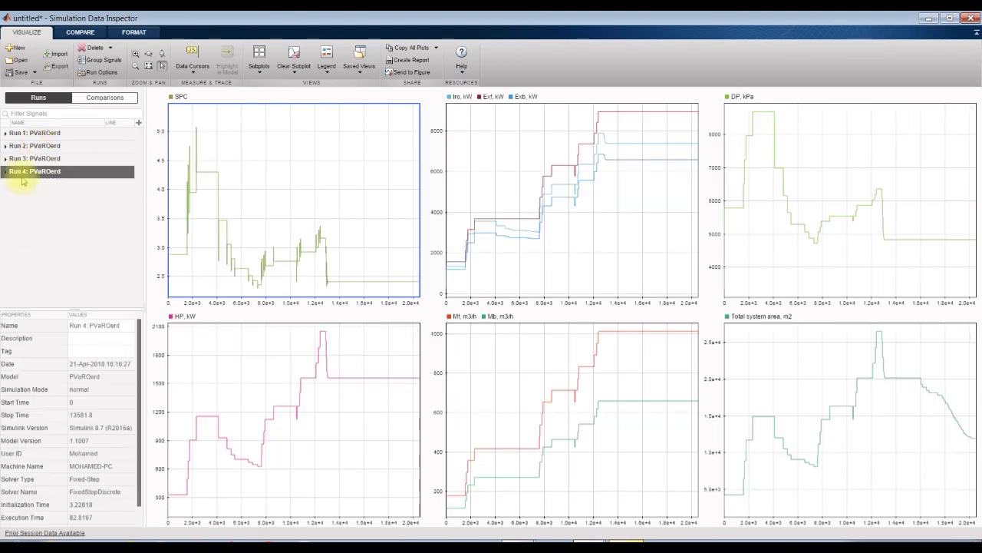
left_click(6, 171)
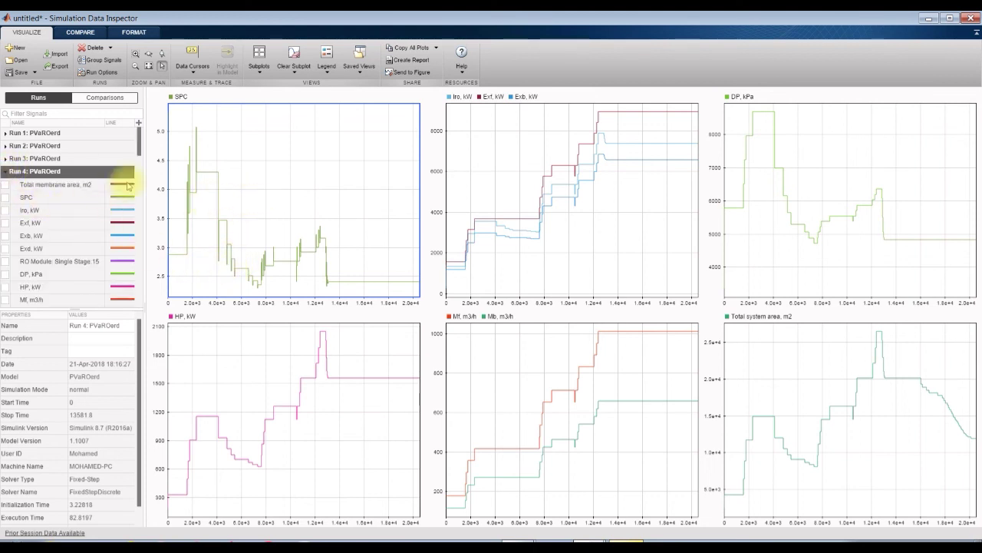
left_click(11, 198)
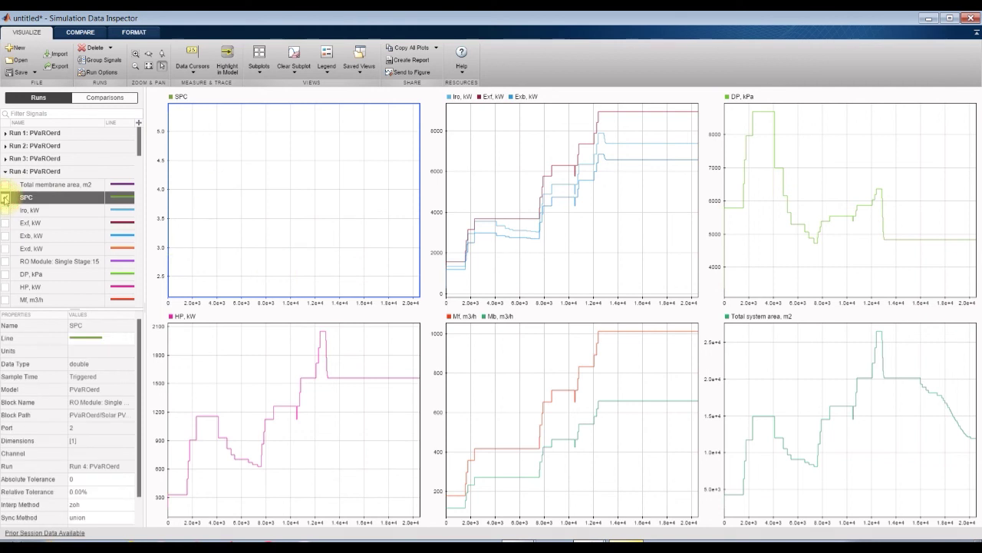
scroll(13, 201, "down", 3)
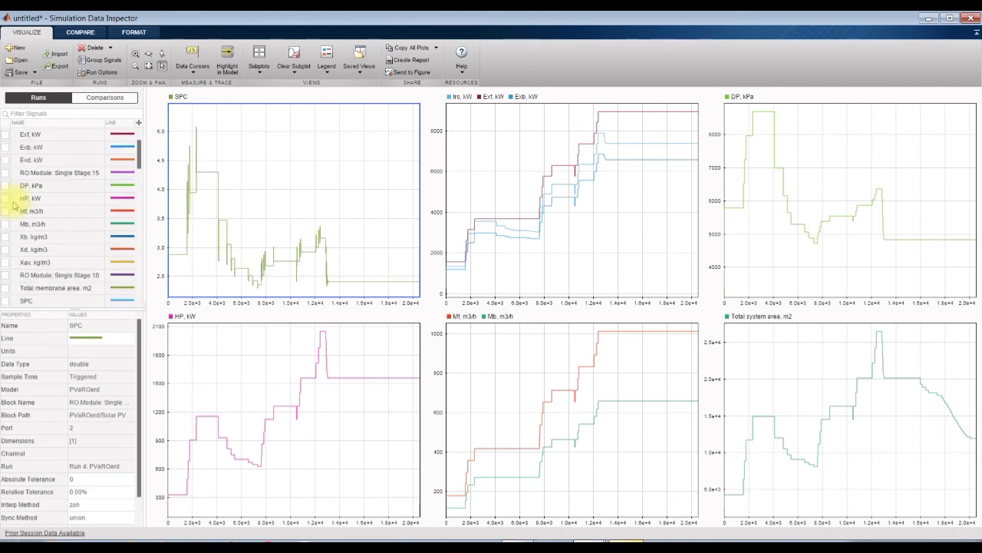
Enlarge the signal list and overlay SPC from the second signal group of Run 4 in the first subplot.
left_click_drag(75, 307, 66, 497)
scroll(63, 239, "up", 3)
scroll(63, 238, "down", 3)
scroll(63, 239, "down", 2)
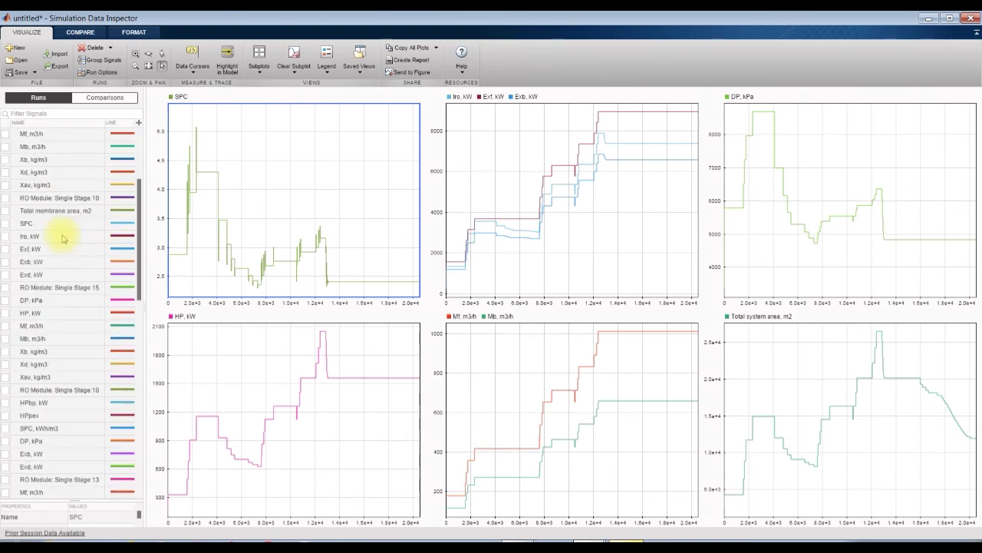
left_click(5, 223)
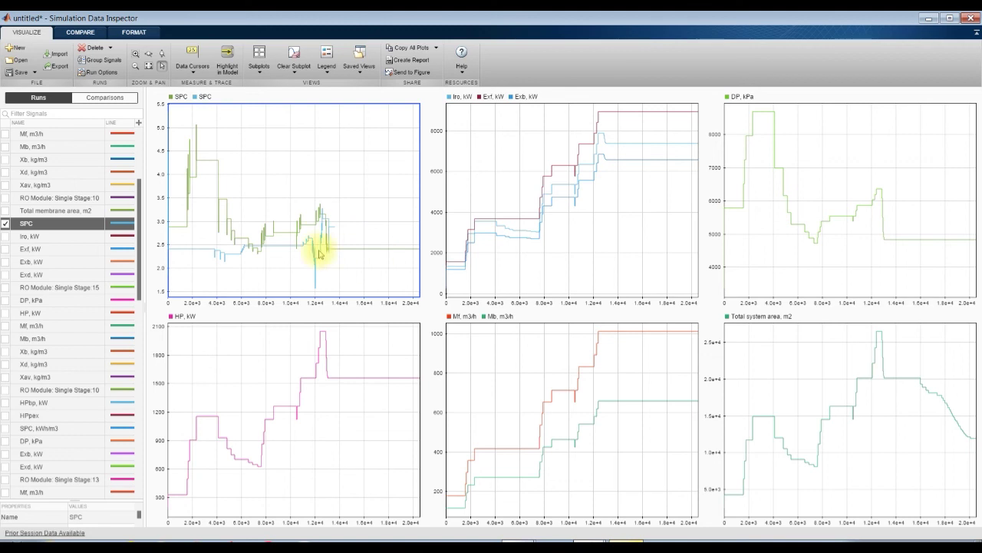
Overlay Iro, kW, Exf, kW and Exb, kW from the second signal group of Run 4 in the second subplot.
left_click(509, 256)
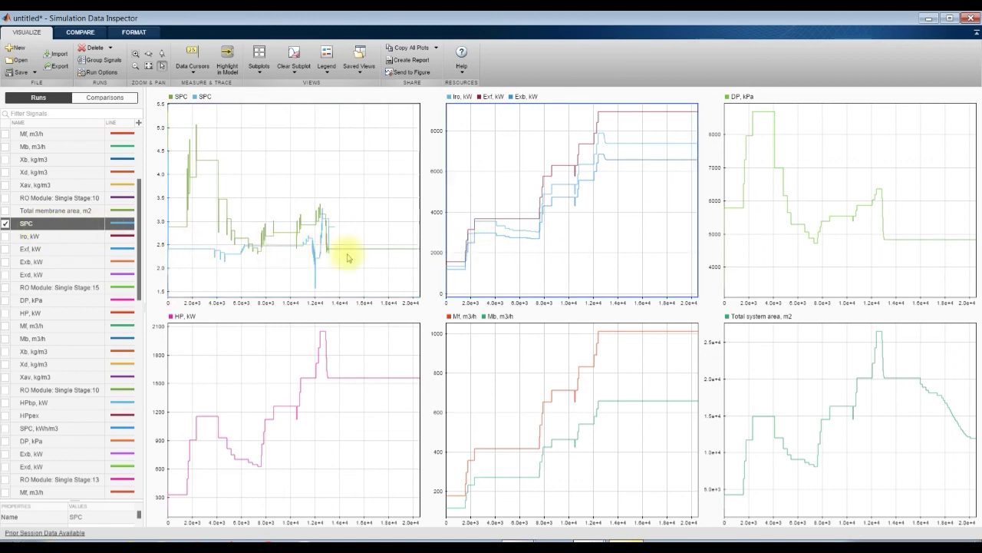
left_click(5, 237)
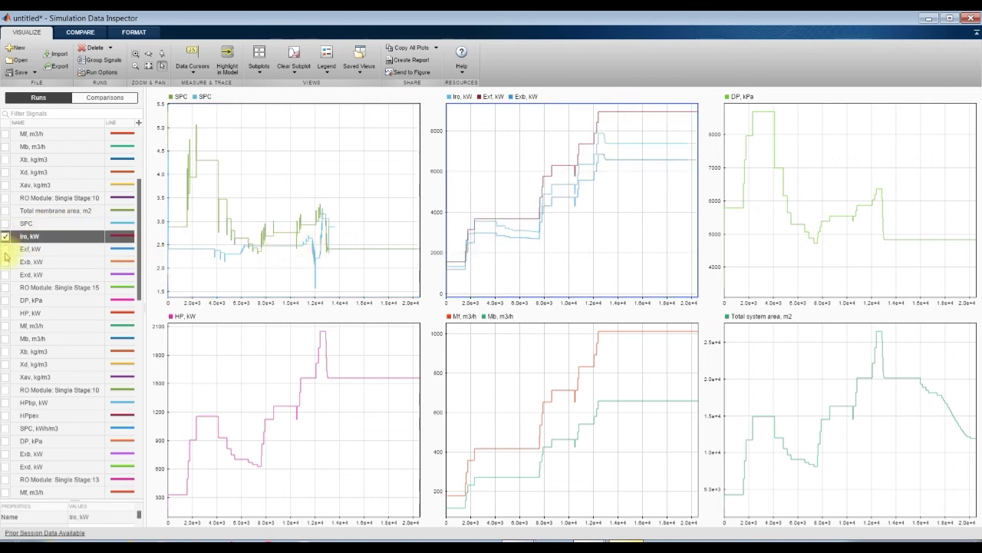
left_click(5, 249)
left_click(5, 262)
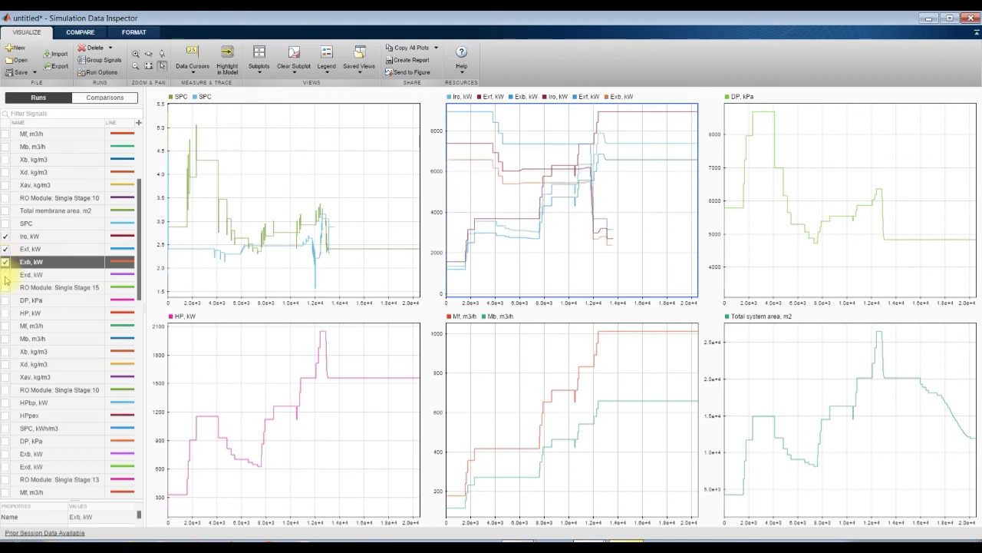
Close the Simulation Data Inspector and return to the Solar PV for RO Desalination Plant level in Simulink.
left_click(973, 21)
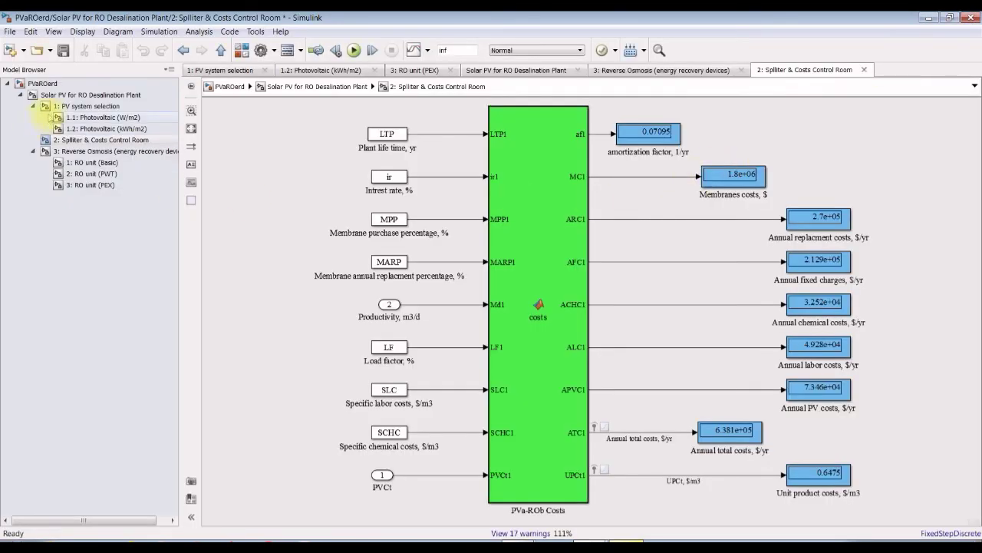
left_click(61, 95)
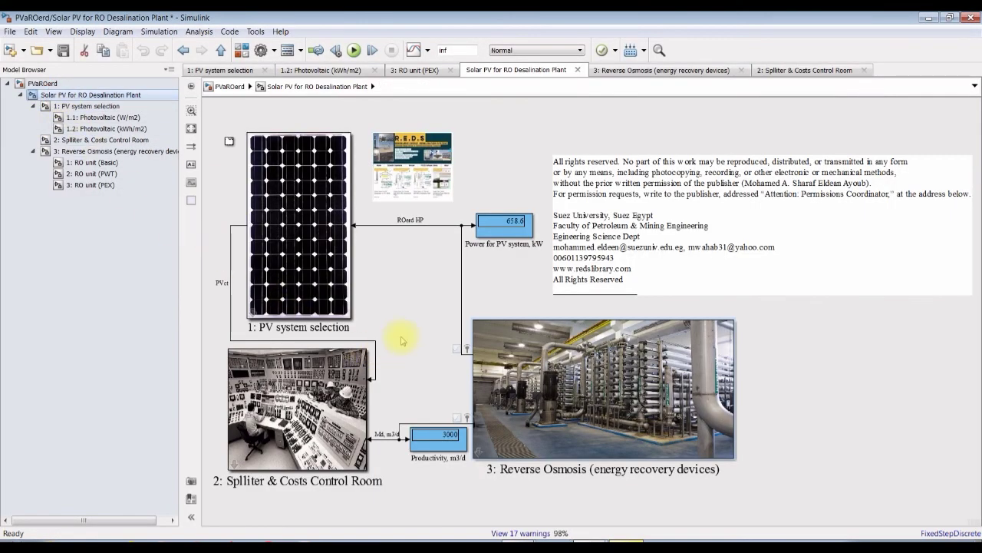